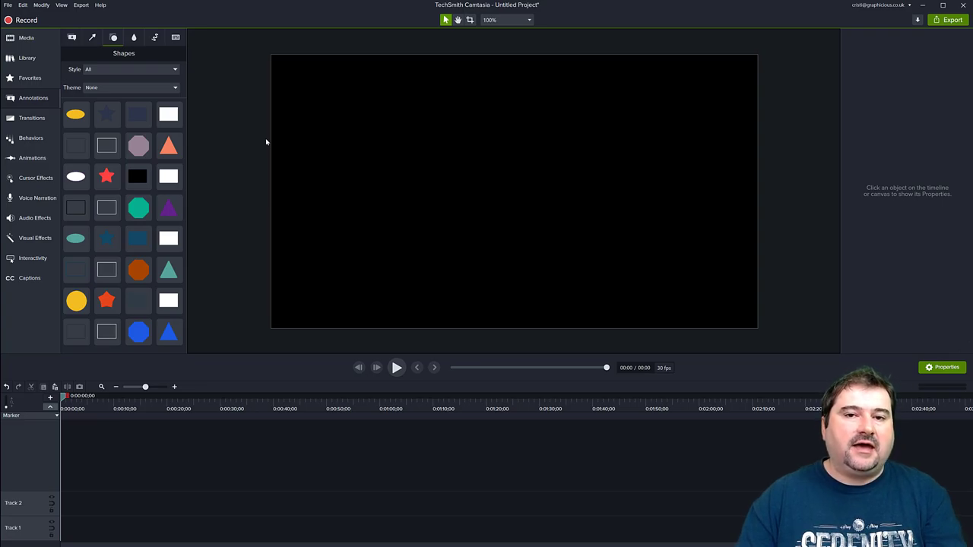
{"action": "left_click", "coordinate": [508, 20]}
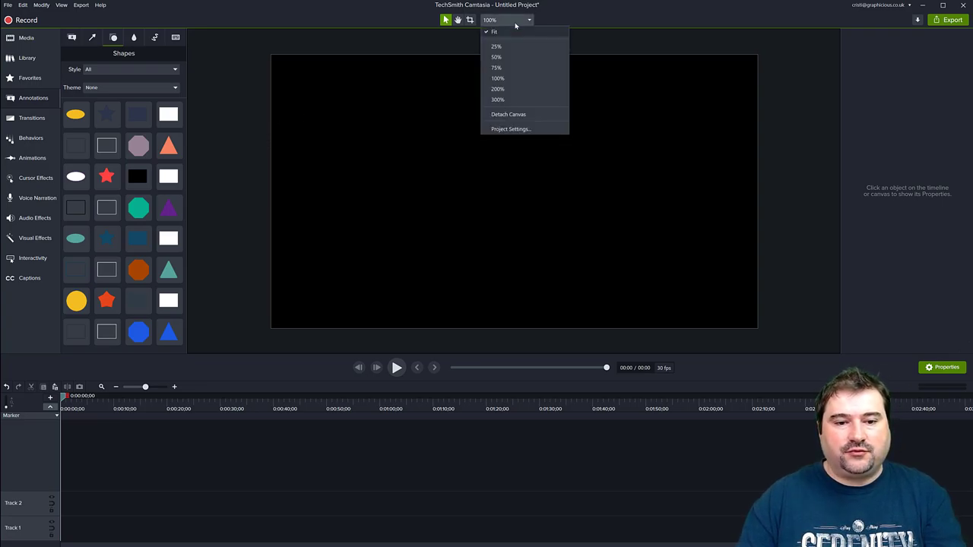
{"action": "left_click", "coordinate": [586, 21]}
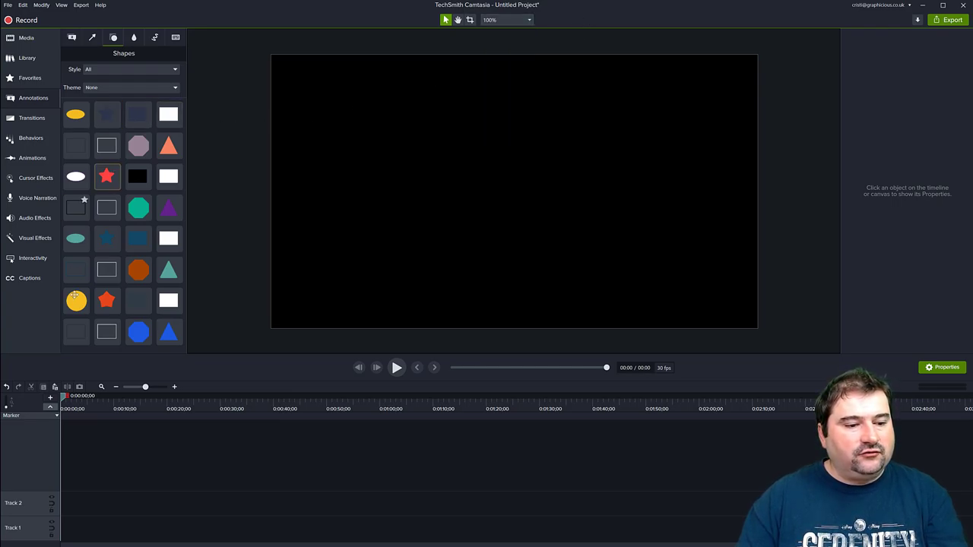
{"action": "left_click", "coordinate": [23, 98]}
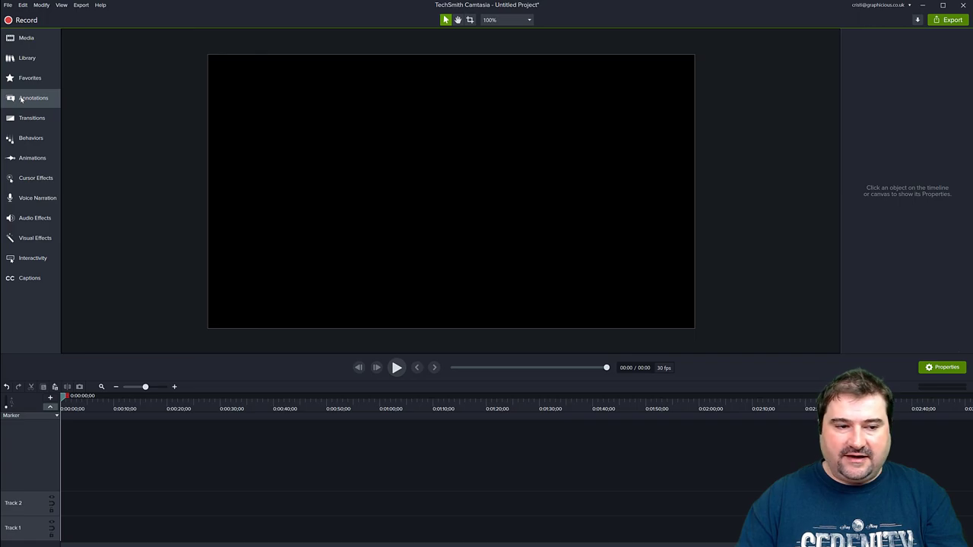
{"action": "left_click", "coordinate": [21, 99]}
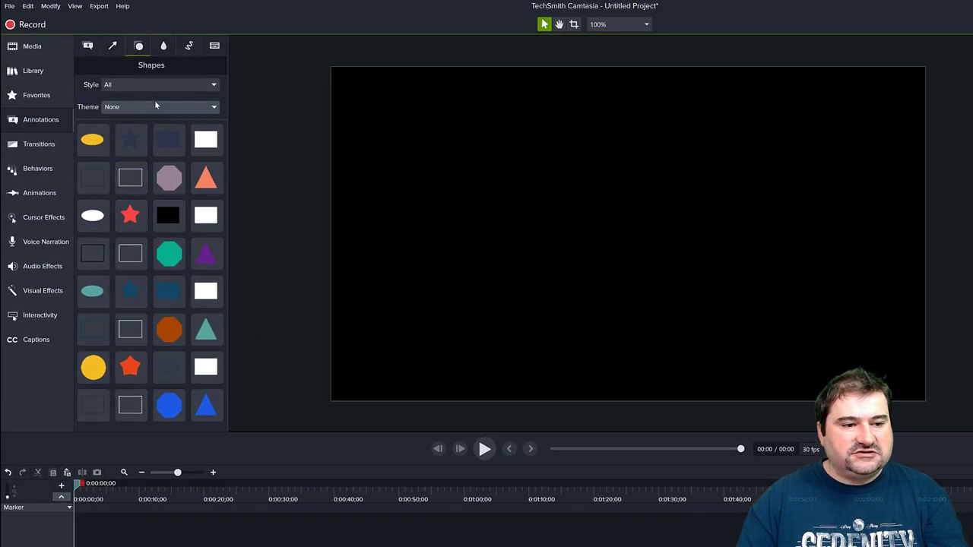
Step: Place the yellow circle shape at the centre of the canvas and change its fill colour to white
{"action": "left_click", "coordinate": [152, 86]}
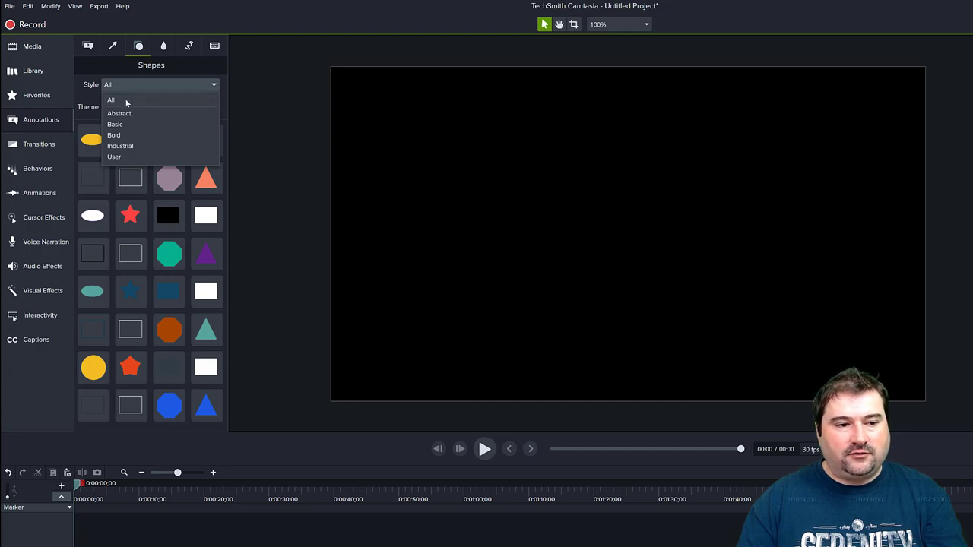
{"action": "left_click", "coordinate": [120, 99]}
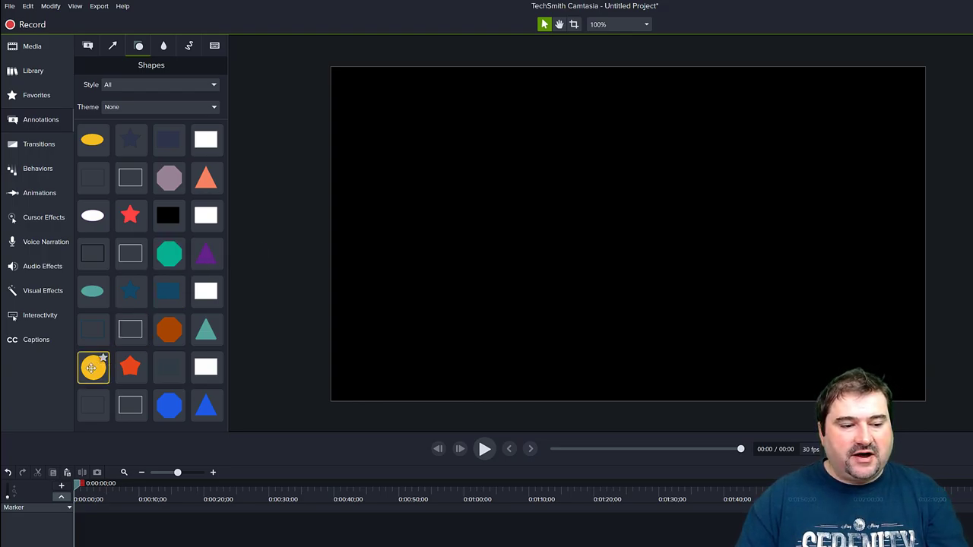
{"action": "left_click_drag", "start_coordinate": [95, 365], "coordinate": [628, 239]}
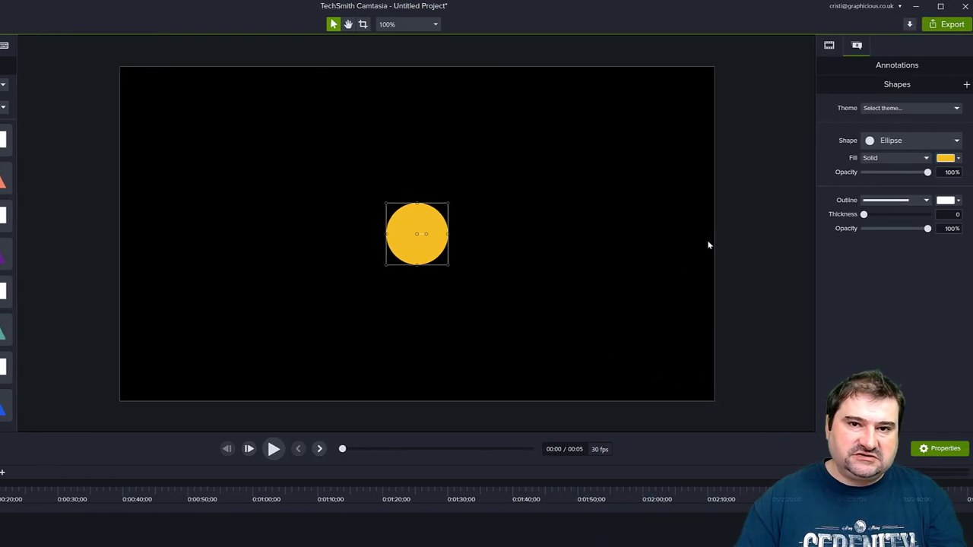
{"action": "left_click", "coordinate": [959, 159]}
{"action": "left_click", "coordinate": [899, 193]}
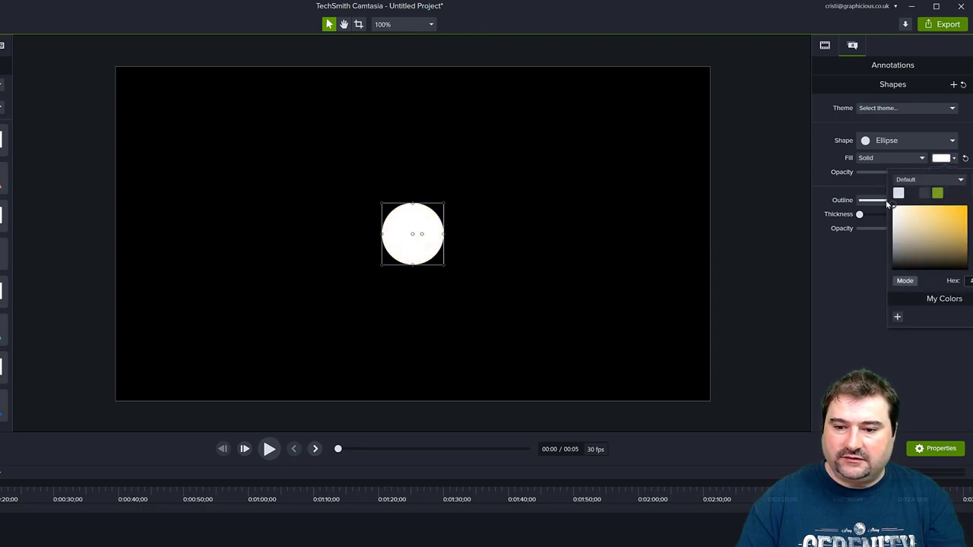
{"action": "left_click", "coordinate": [839, 282]}
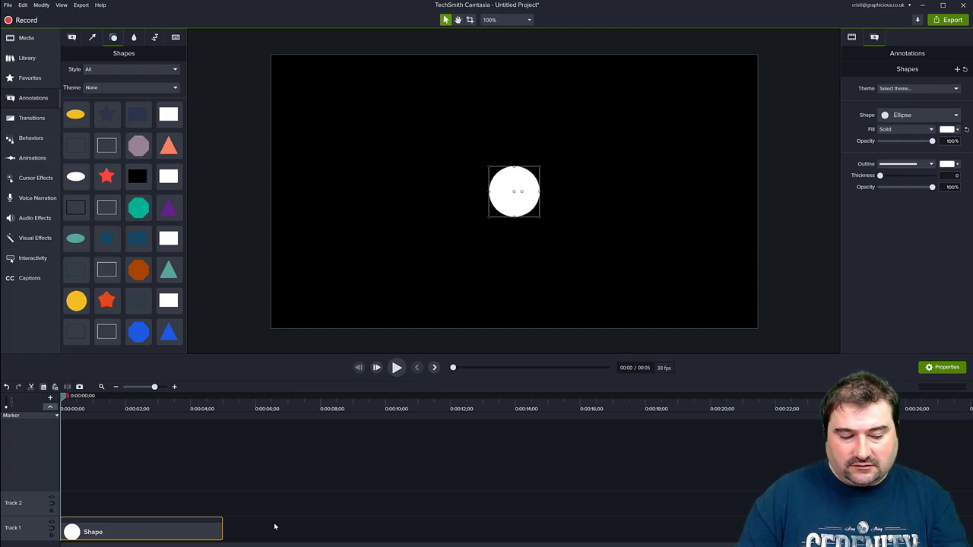
Step: Duplicate the white circle clip onto Track 2 and align the copy with the start of the timeline
{"action": "key", "text": "space"}
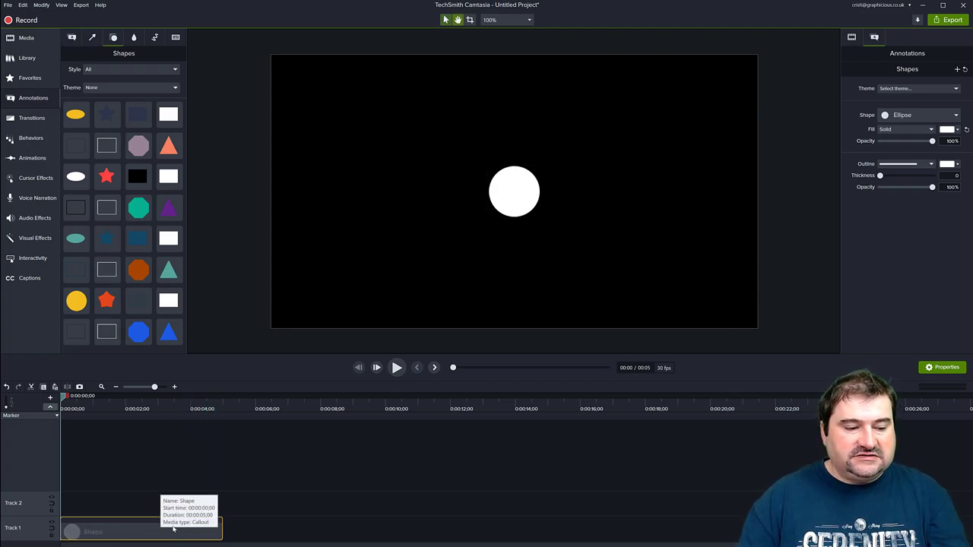
{"action": "key", "text": "space"}
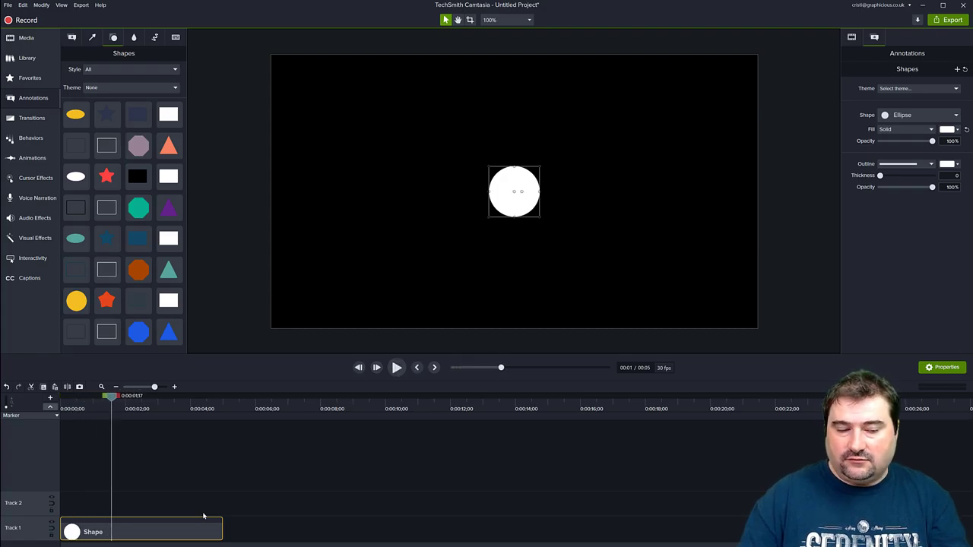
{"action": "scroll", "coordinate": [194, 517], "scroll_direction": "up", "scroll_amount": 3}
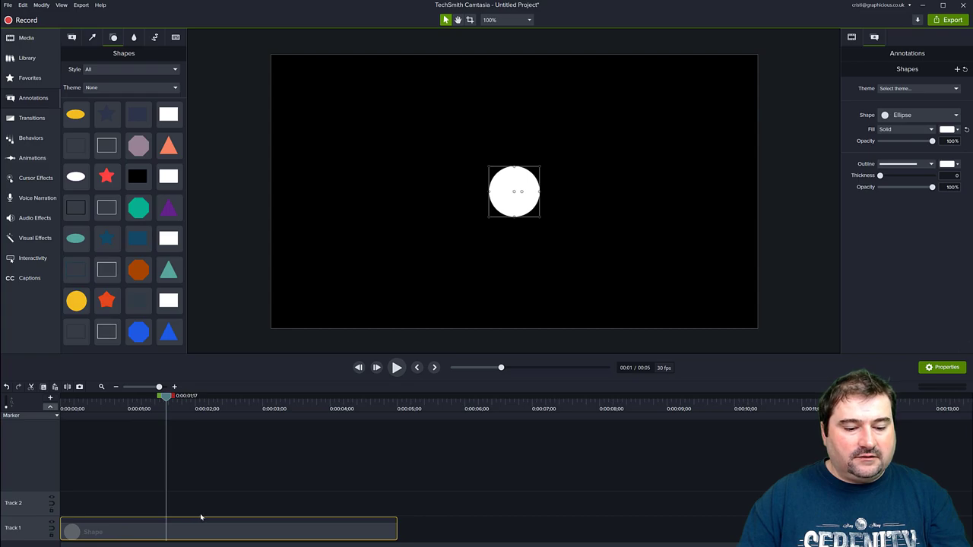
{"action": "scroll", "coordinate": [201, 518], "scroll_direction": "up", "scroll_amount": 1}
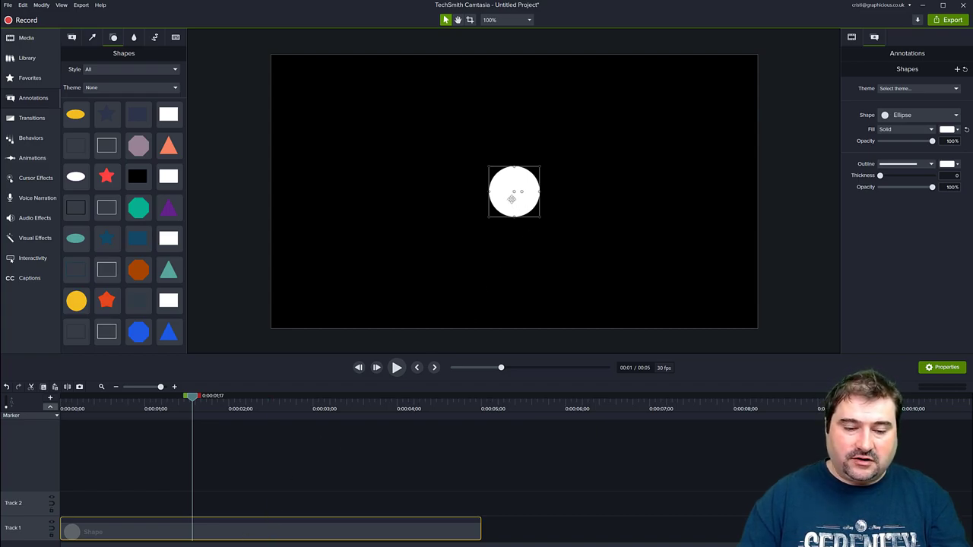
{"action": "right_click", "coordinate": [304, 533]}
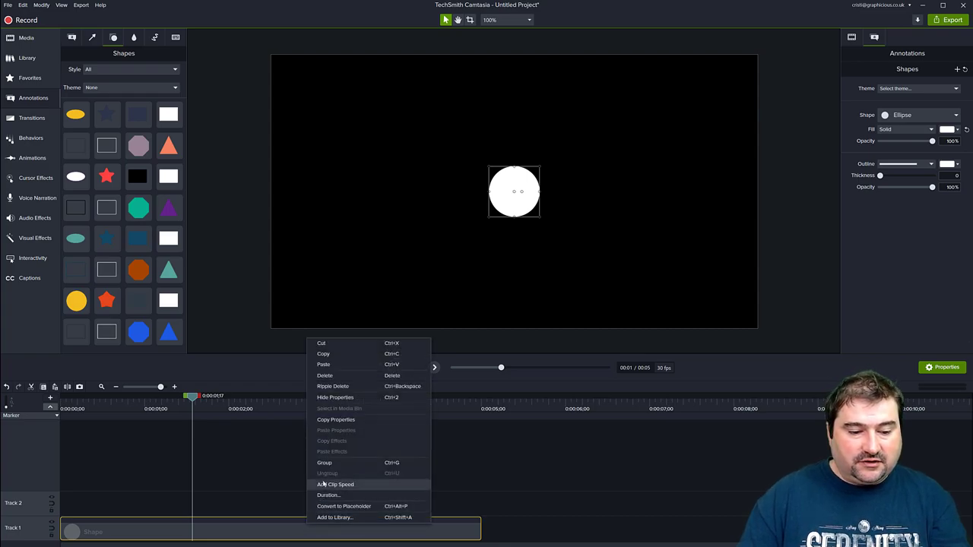
{"action": "left_click", "coordinate": [324, 355]}
{"action": "key", "text": "ctrl+v"}
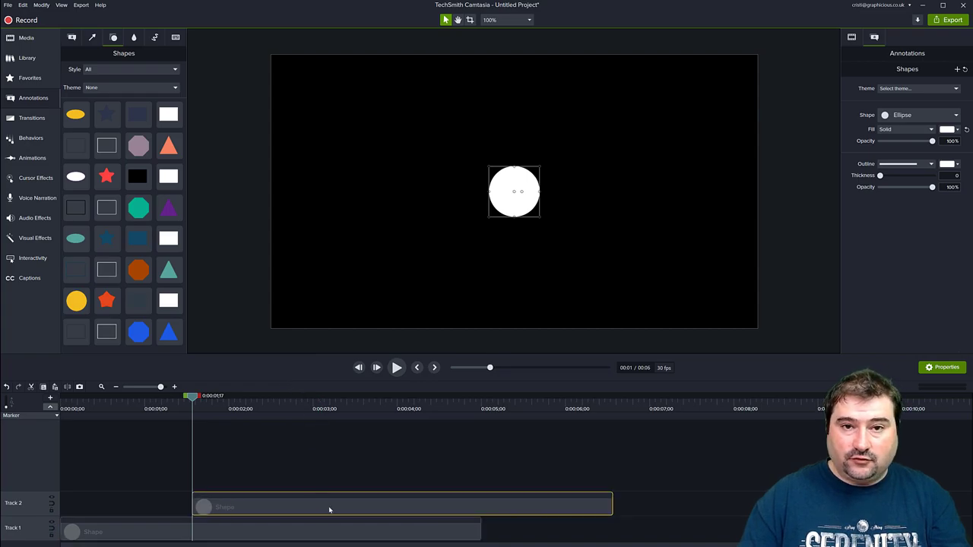
{"action": "left_click_drag", "start_coordinate": [321, 507], "coordinate": [191, 504]}
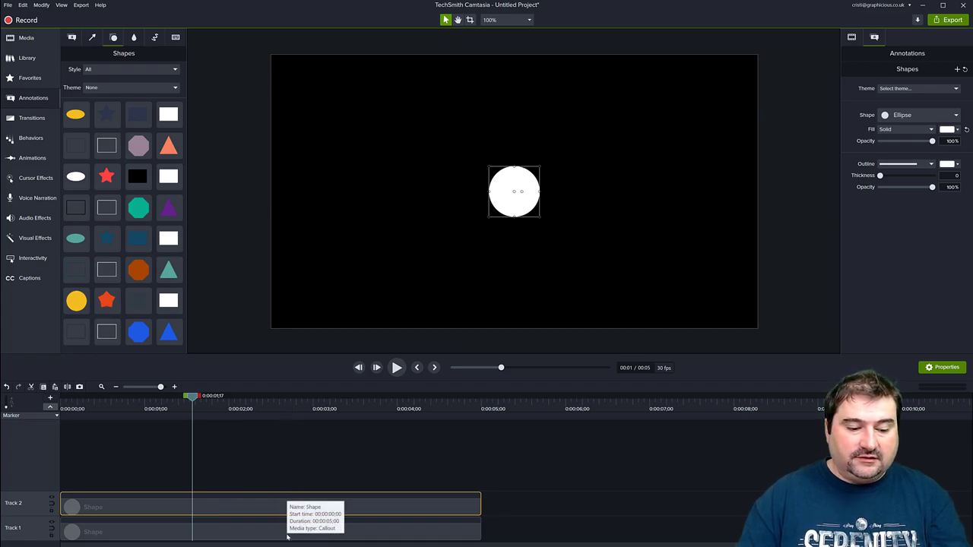
Step: Fill the Track 2 circle with green and shrink it about its centre to roughly two thirds of the white circle's size
{"action": "left_click", "coordinate": [950, 129]}
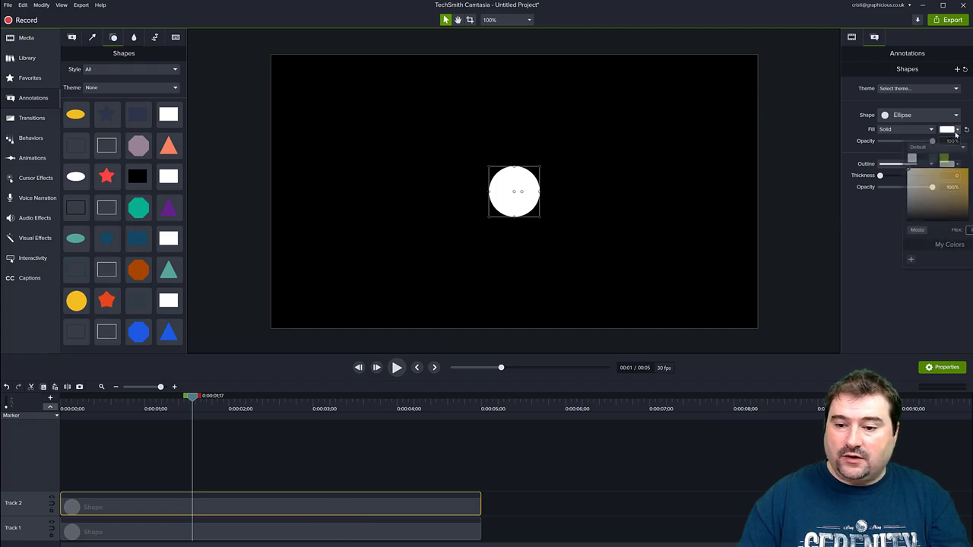
{"action": "left_click", "coordinate": [944, 158]}
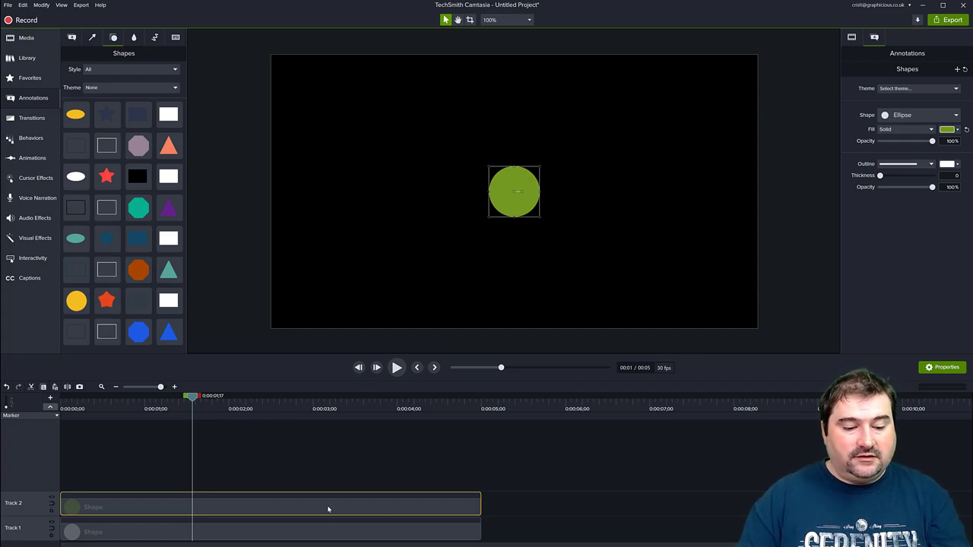
{"action": "left_click", "coordinate": [290, 536]}
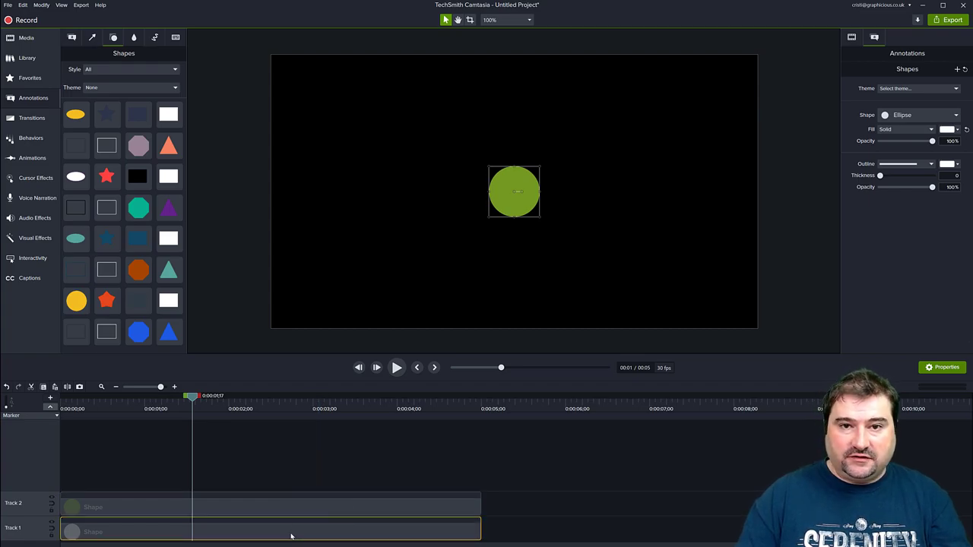
{"action": "left_click", "coordinate": [282, 511]}
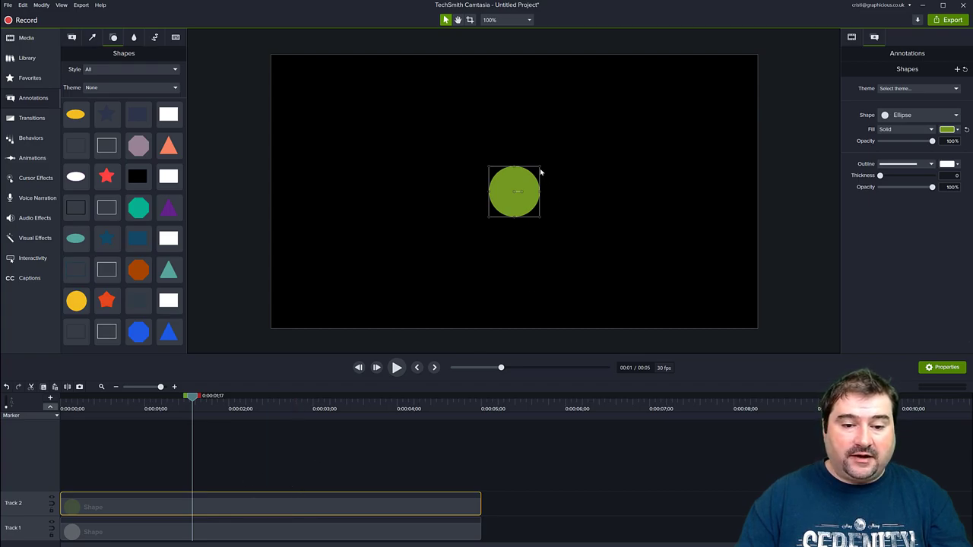
{"action": "left_click_drag", "start_coordinate": [540, 165], "coordinate": [531, 175]}
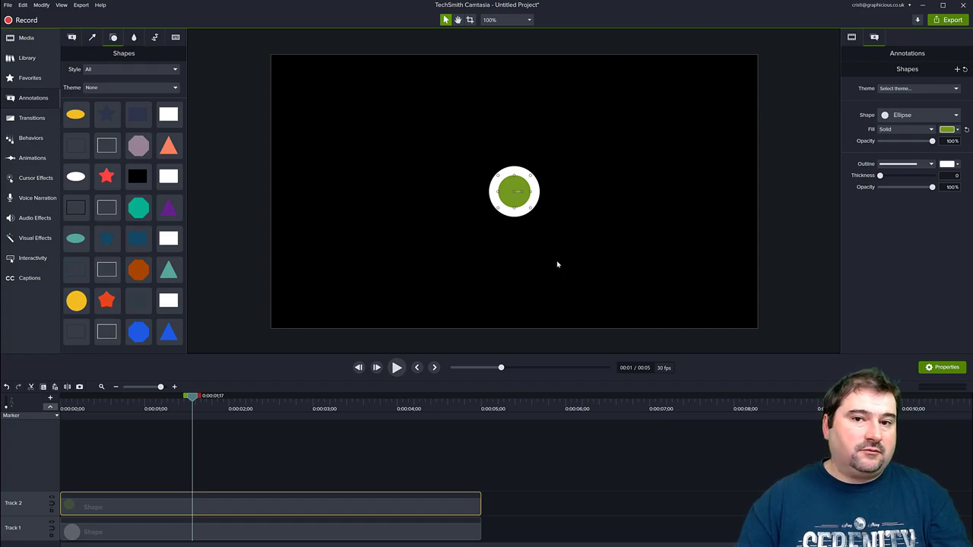
Step: Turn the Track 1 circle into a white ring by setting its fill opacity to 0% and its outline thickness to 14
{"action": "left_click", "coordinate": [315, 536]}
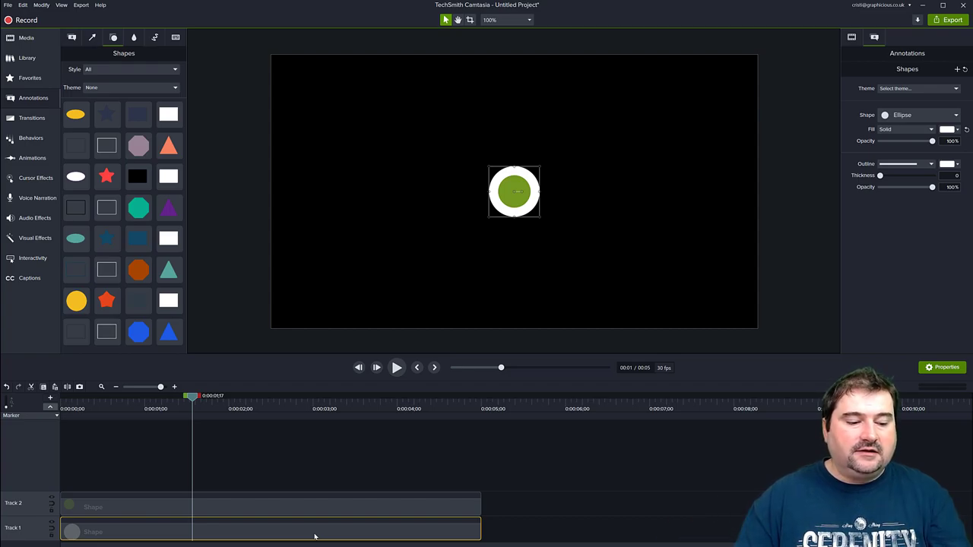
{"action": "scroll", "coordinate": [314, 524], "scroll_direction": "up", "scroll_amount": 2}
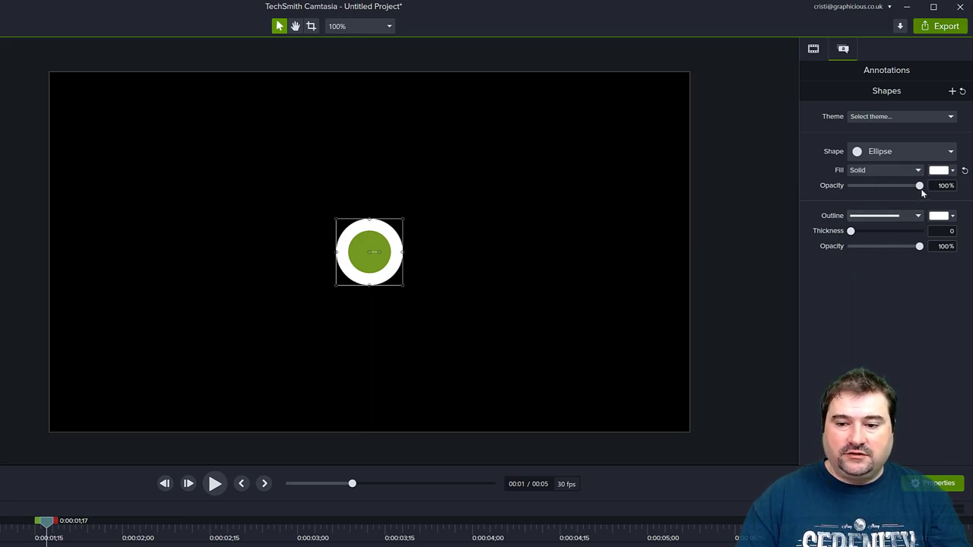
{"action": "left_click_drag", "start_coordinate": [920, 185], "coordinate": [842, 187]}
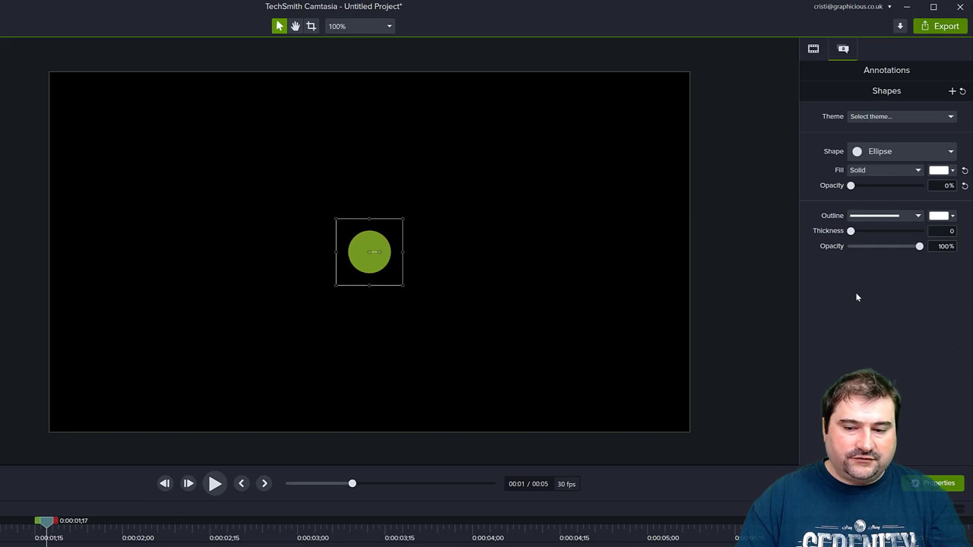
{"action": "left_click_drag", "start_coordinate": [849, 231], "coordinate": [861, 233]}
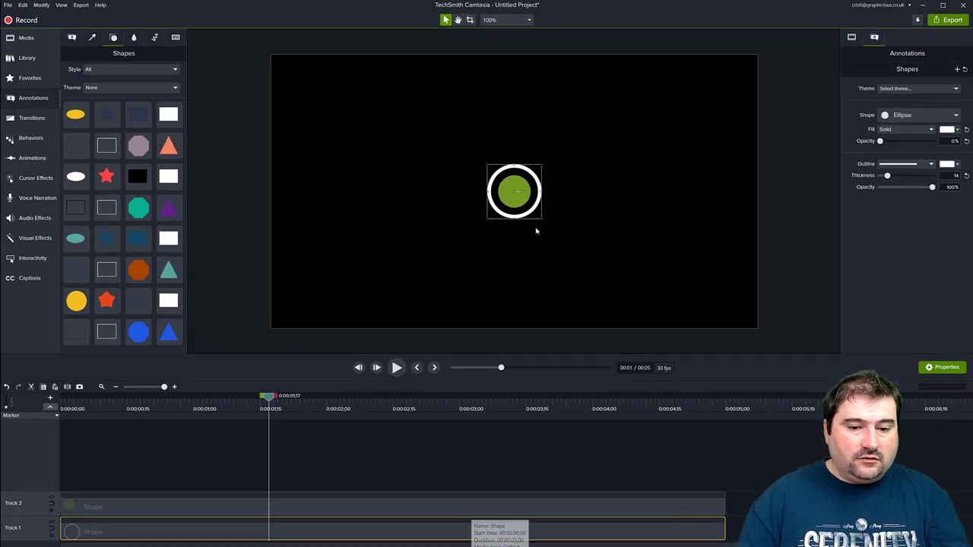
Step: Shrink the white ring to the green circle's size and add a Custom animation ending at 0:00:01;17 that enlarges it beyond the circle
{"action": "scroll", "coordinate": [514, 198], "scroll_direction": "up", "scroll_amount": 3}
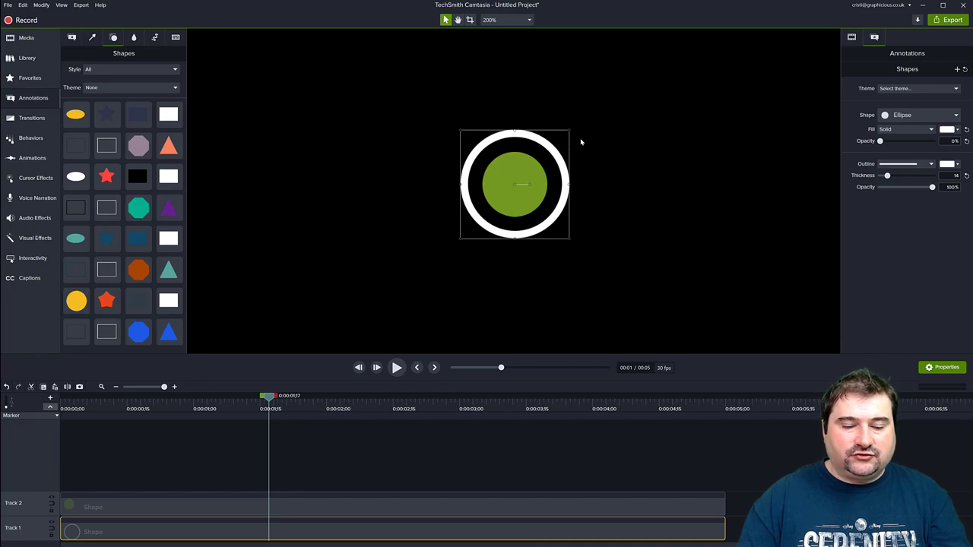
{"action": "left_click_drag", "start_coordinate": [569, 131], "coordinate": [548, 151]}
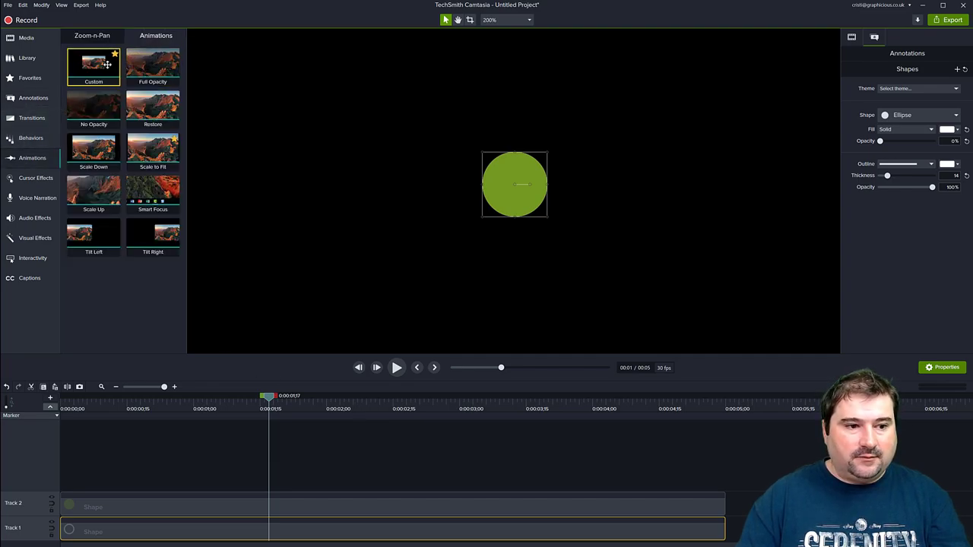
{"action": "left_click_drag", "start_coordinate": [94, 64], "coordinate": [265, 535]}
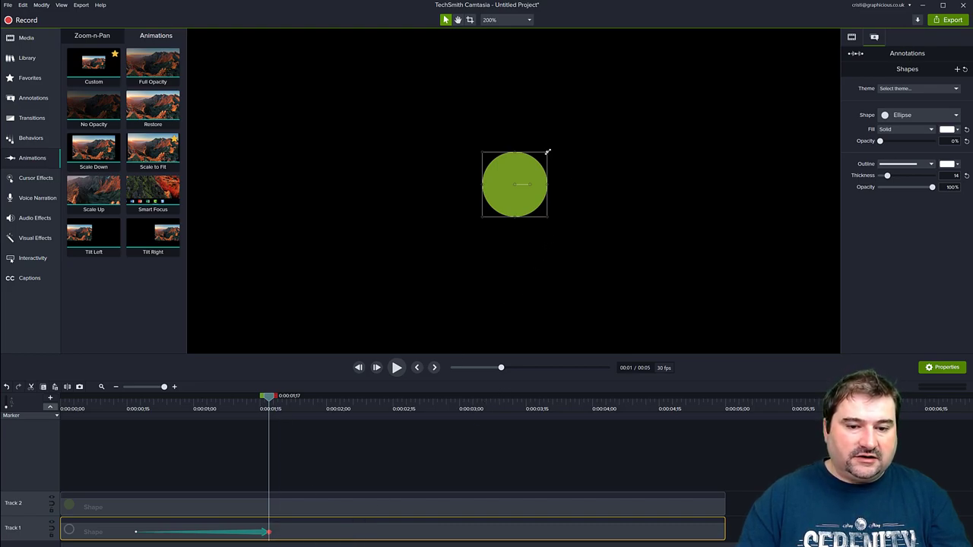
{"action": "left_click_drag", "start_coordinate": [547, 152], "coordinate": [578, 132]}
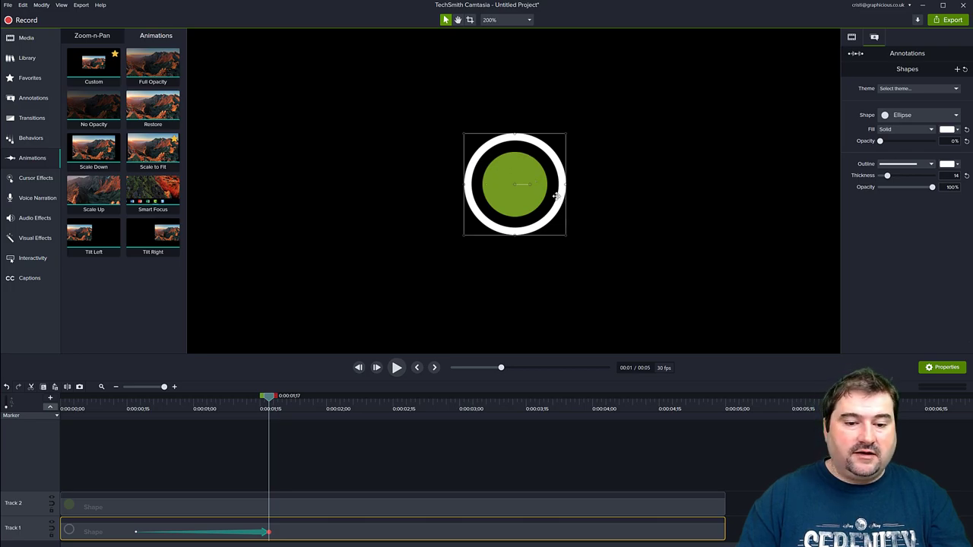
Step: Shorten the ring's animation so it ends at about 0:00:01;05, playing the growth from its start before and after the change
{"action": "left_click_drag", "start_coordinate": [271, 399], "coordinate": [137, 414]}
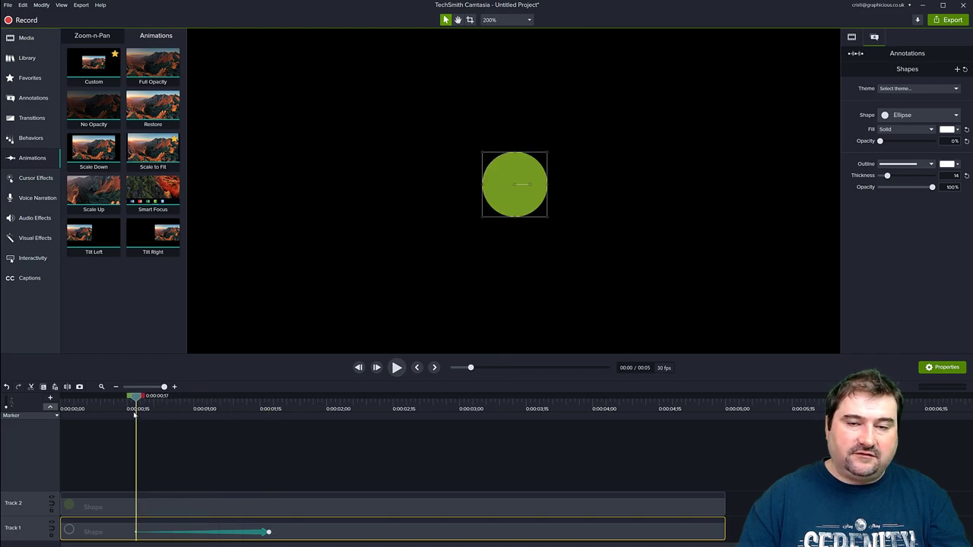
{"action": "key", "text": "space"}
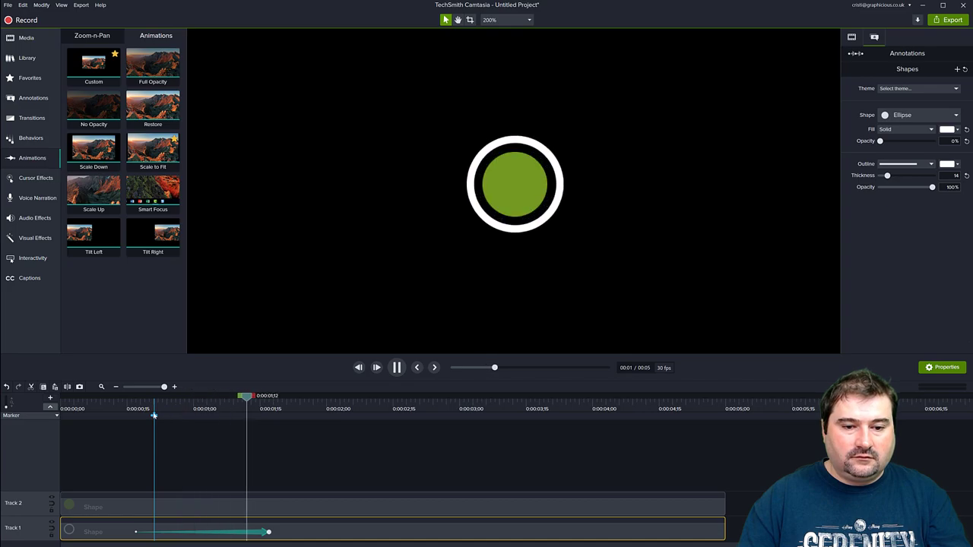
{"action": "key", "text": "space"}
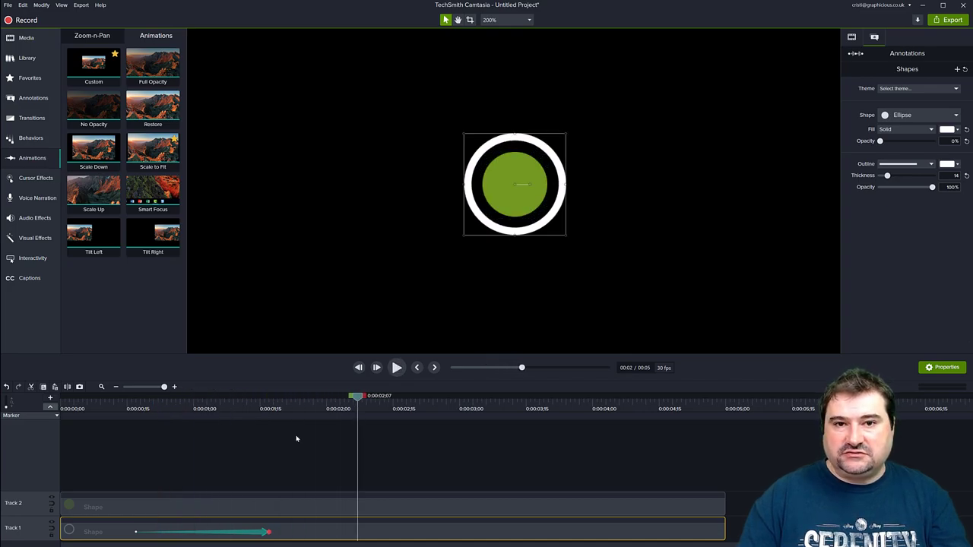
{"action": "left_click_drag", "start_coordinate": [268, 531], "coordinate": [215, 532]}
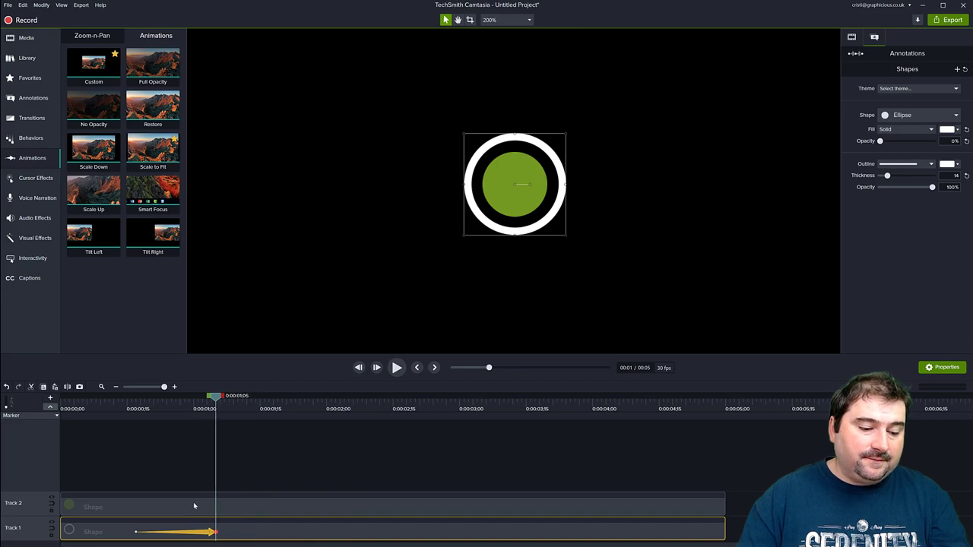
{"action": "left_click", "coordinate": [129, 409]}
{"action": "key", "text": "space"}
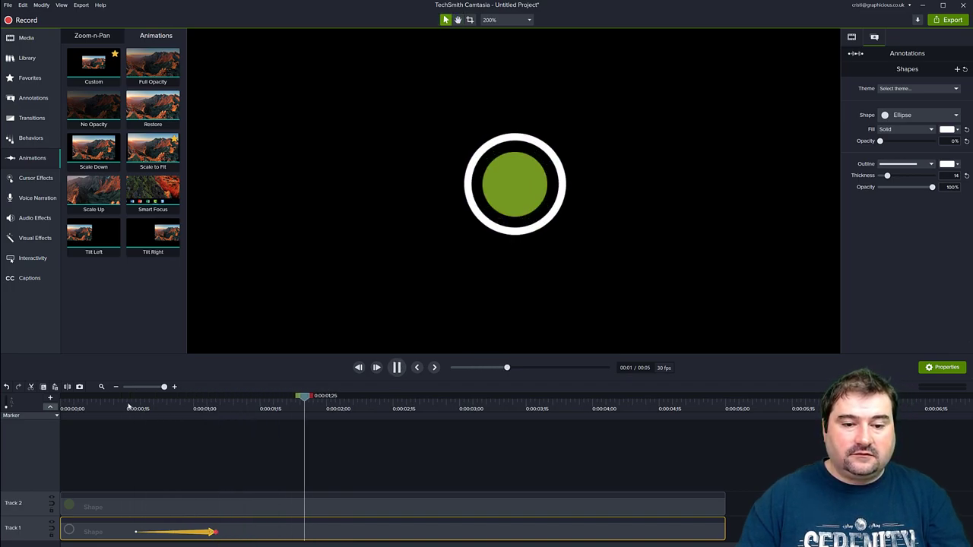
{"action": "key", "text": "space"}
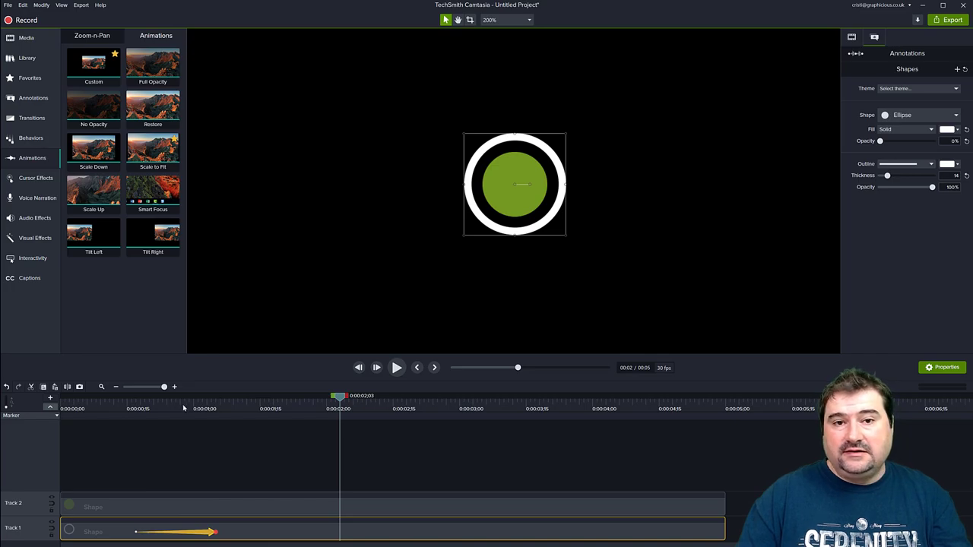
Step: Set the ring's outline opacity to 0% at the end of its growth animation, at 0:00:01;05, and play the fade twice
{"action": "left_click_drag", "start_coordinate": [340, 396], "coordinate": [217, 411]}
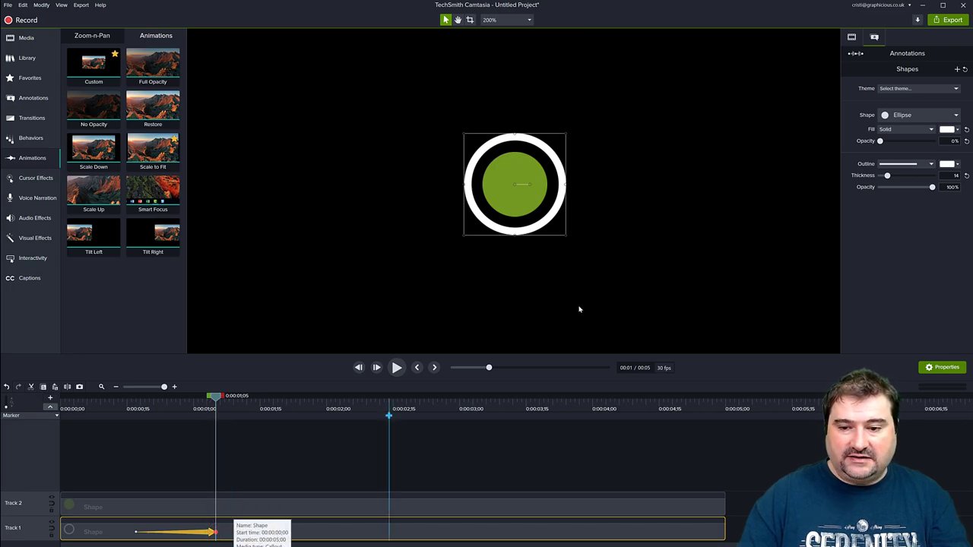
{"action": "left_click_drag", "start_coordinate": [934, 189], "coordinate": [872, 189]}
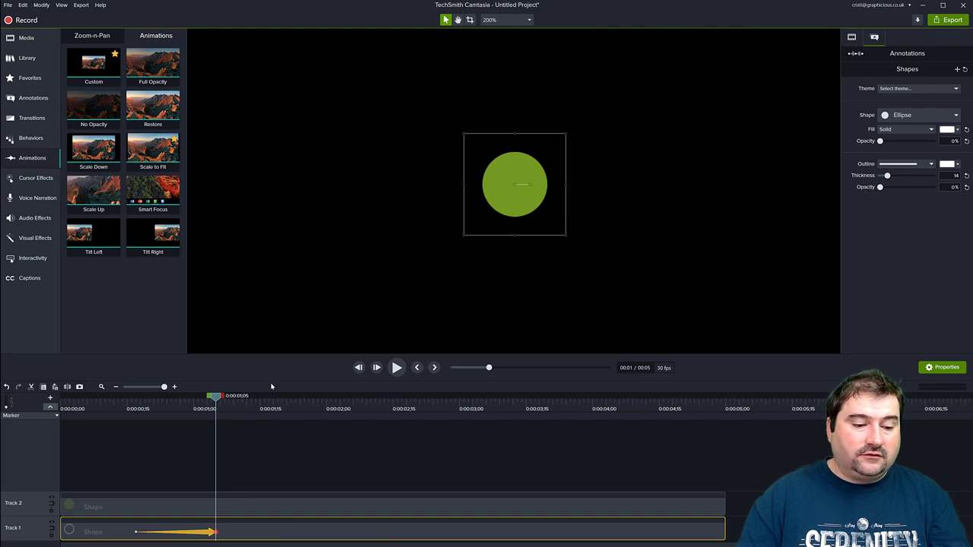
{"action": "left_click", "coordinate": [133, 403]}
{"action": "key", "text": "space"}
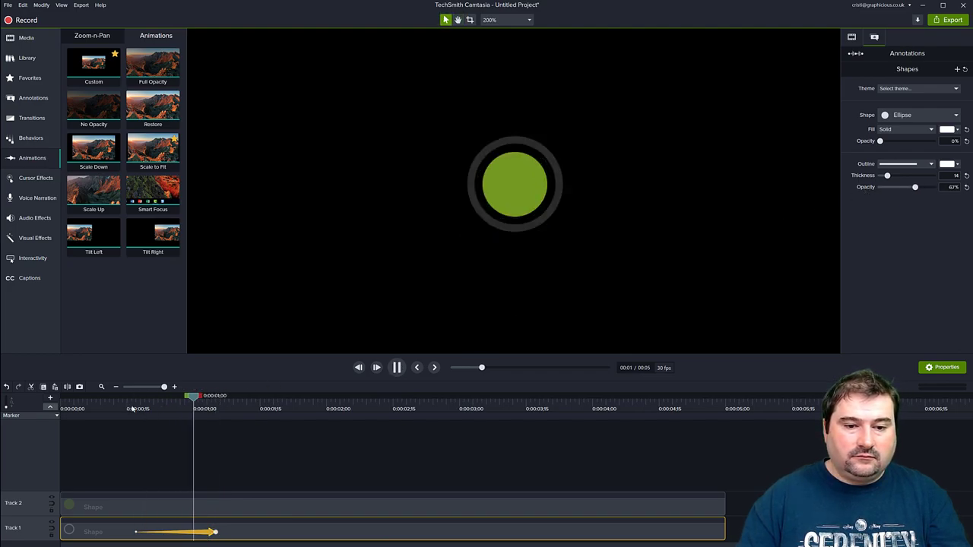
{"action": "key", "text": "space"}
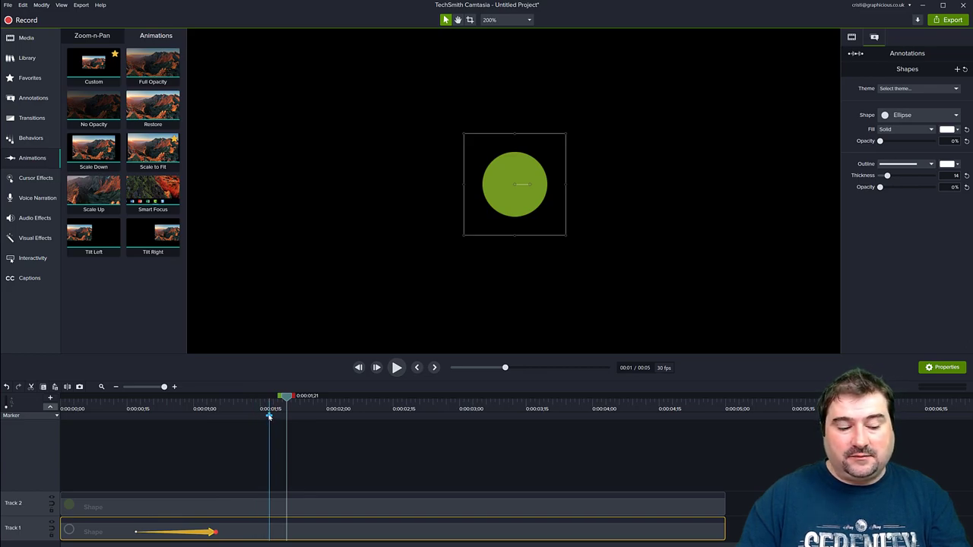
{"action": "left_click", "coordinate": [122, 403]}
{"action": "key", "text": "space"}
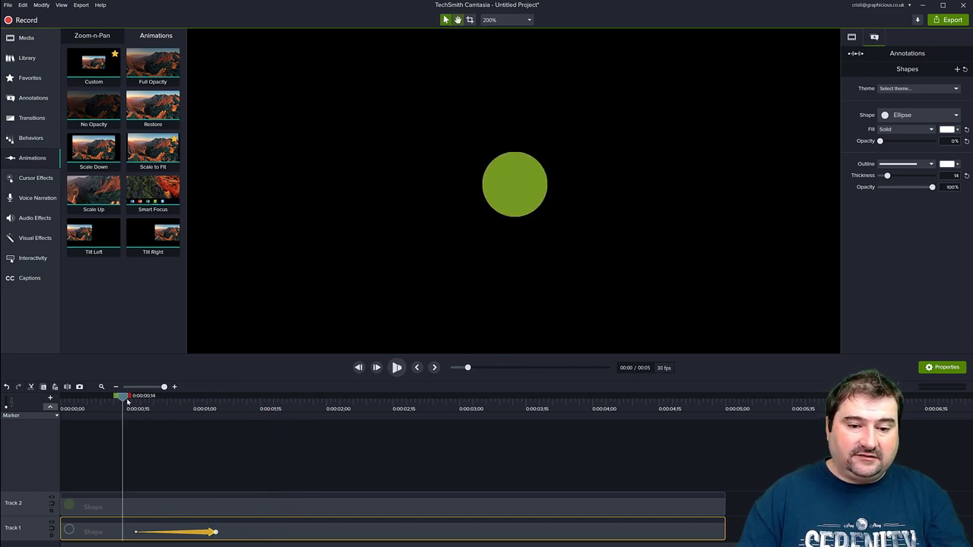
{"action": "key", "text": "space"}
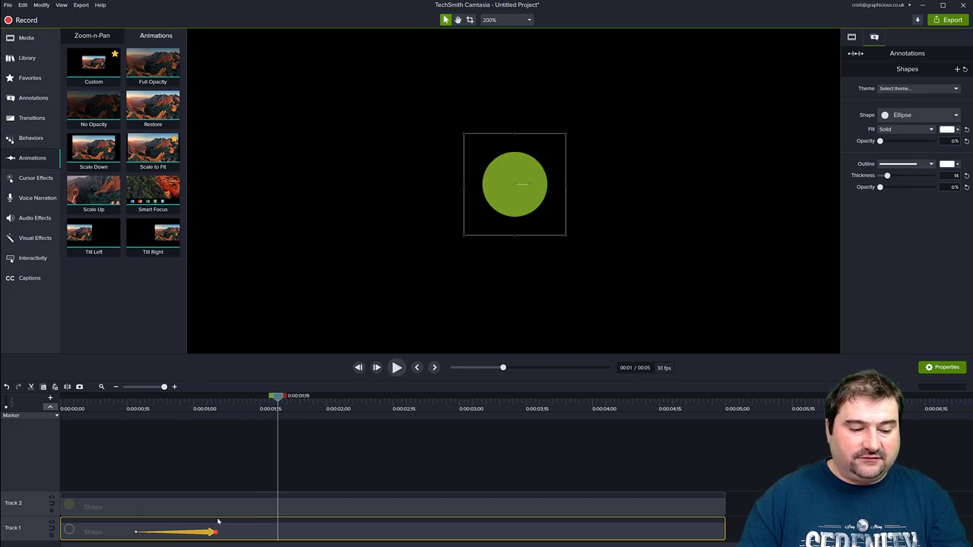
Step: Lengthen the ring's combined growth-and-fade animation to end at about 0:00:01;26 and play it from its start
{"action": "left_click_drag", "start_coordinate": [214, 532], "coordinate": [308, 532]}
{"action": "left_click", "coordinate": [138, 408]}
{"action": "key", "text": "space"}
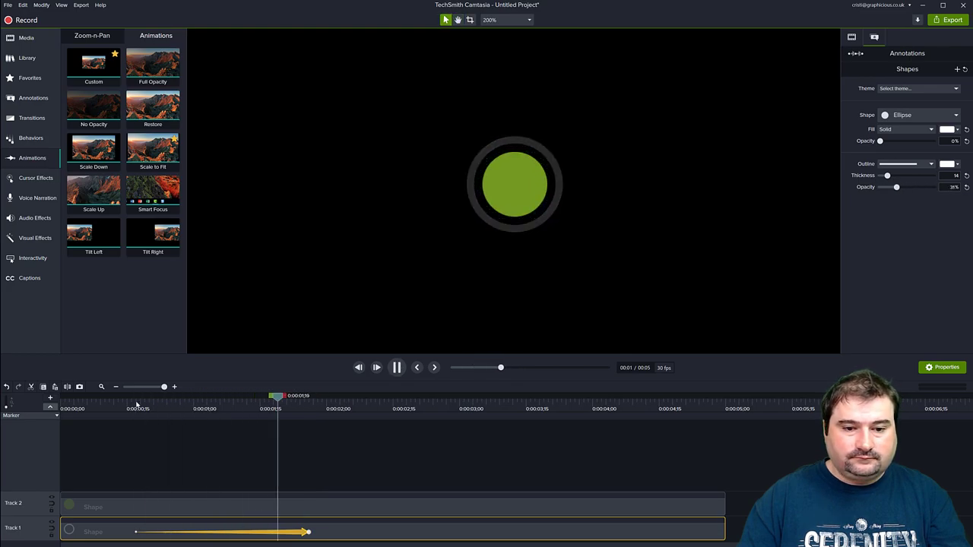
{"action": "key", "text": "space"}
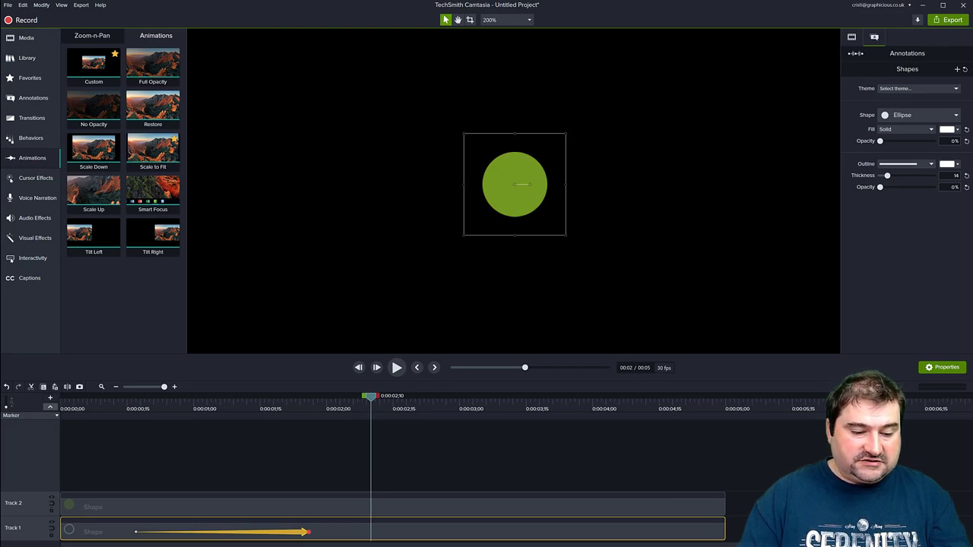
Step: End the ring's growth animation at about 0:00:01;09, set its outline opacity back to 100%, and play it
{"action": "left_click_drag", "start_coordinate": [308, 532], "coordinate": [232, 532]}
{"action": "left_click_drag", "start_coordinate": [880, 193], "coordinate": [938, 196]}
{"action": "left_click_drag", "start_coordinate": [234, 396], "coordinate": [136, 401]}
{"action": "key", "text": "space"}
{"action": "key", "text": "space"}
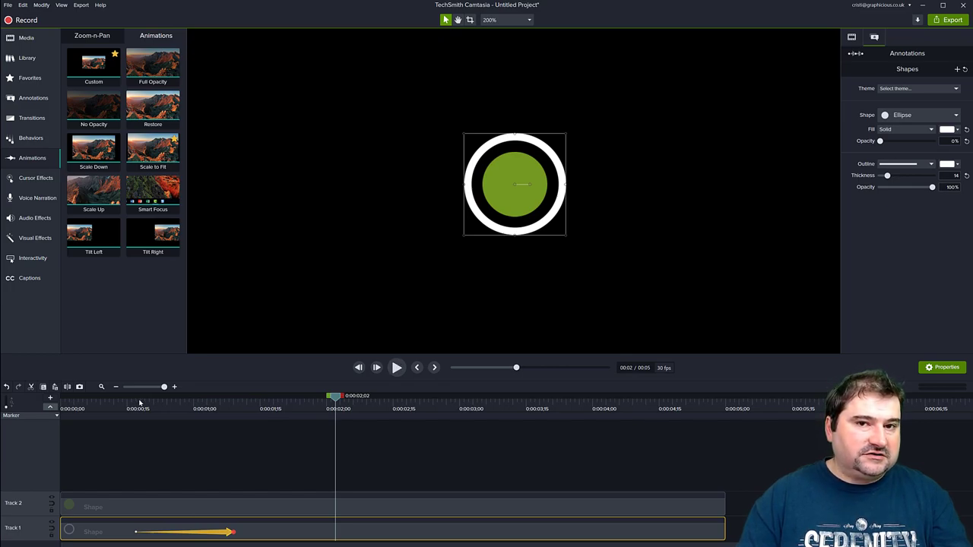
Step: Add a second Custom animation to the ring directly after the first, ending at 0:00:01;19, that fades the outline to 0% opacity, and play it
{"action": "left_click_drag", "start_coordinate": [87, 67], "coordinate": [279, 537]}
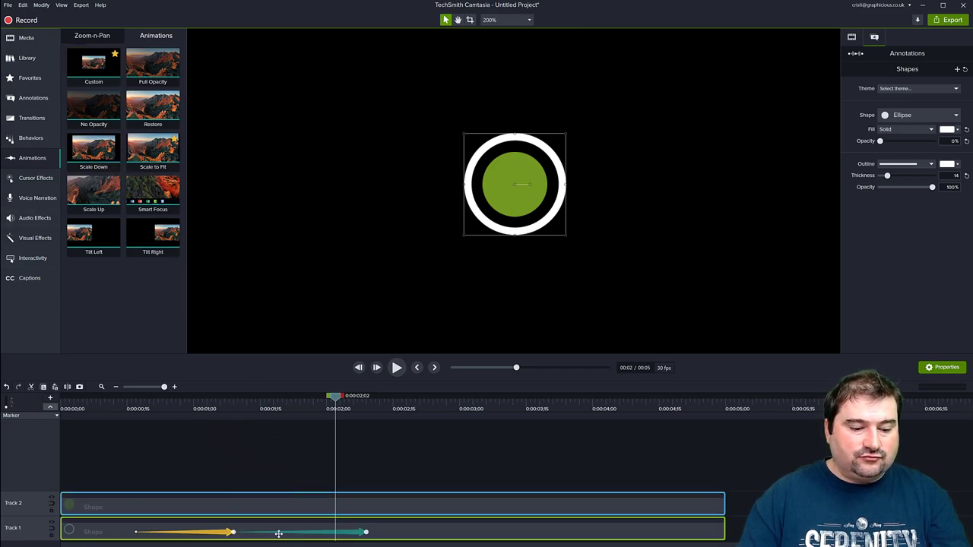
{"action": "left_click", "coordinate": [238, 533]}
{"action": "left_click_drag", "start_coordinate": [368, 532], "coordinate": [278, 532]}
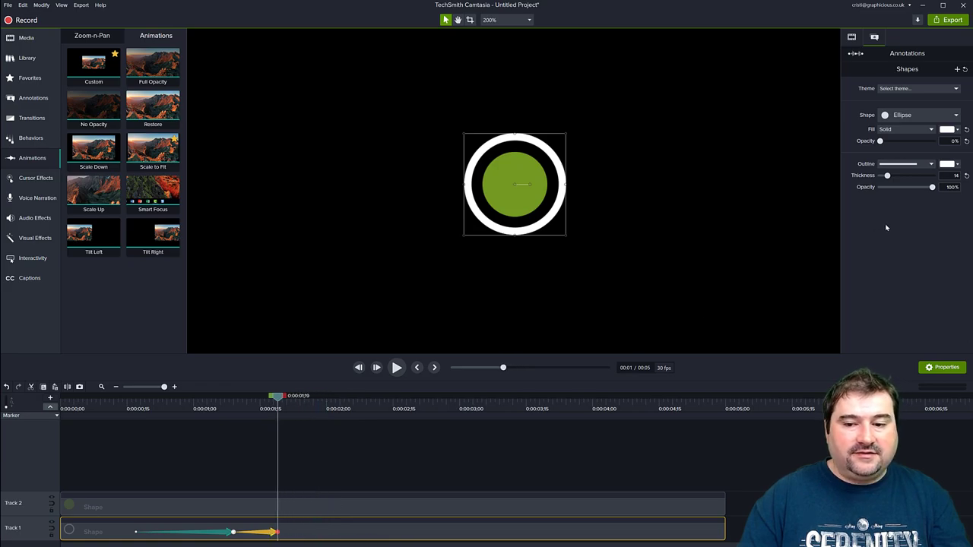
{"action": "left_click_drag", "start_coordinate": [932, 188], "coordinate": [876, 188]}
{"action": "left_click", "coordinate": [130, 406]}
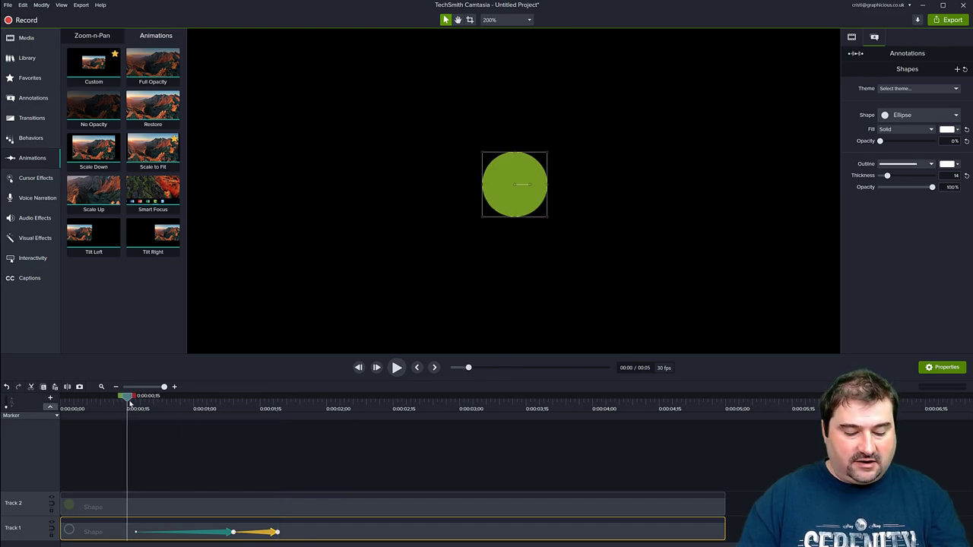
{"action": "key", "text": "space"}
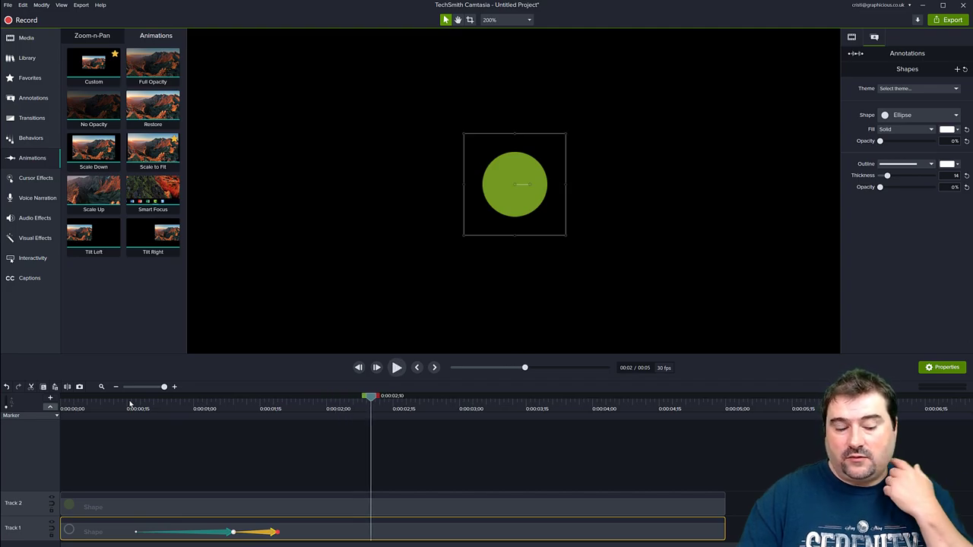
Step: Enlarge the ring slightly at 0:00:01;19, the end of its fade-out animation, and play the result
{"action": "left_click", "coordinate": [278, 403]}
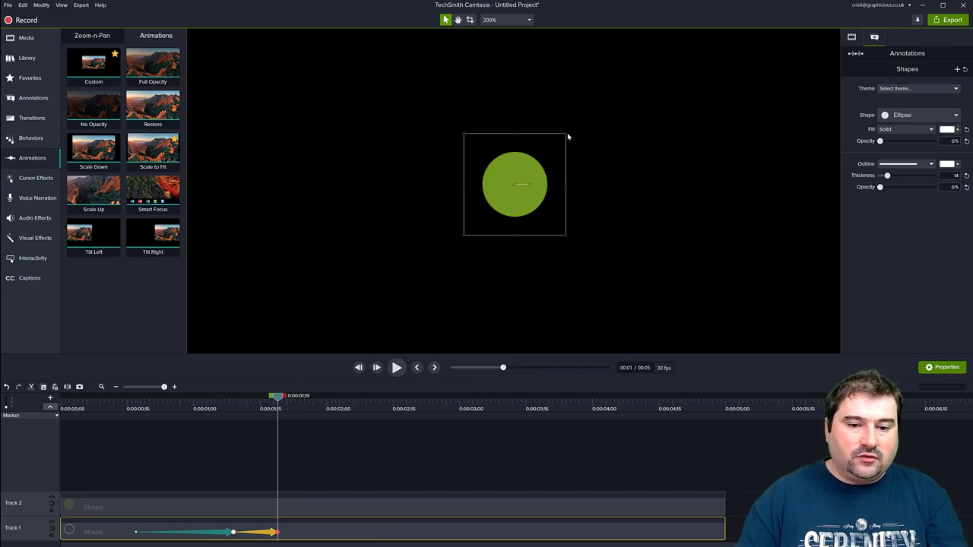
{"action": "left_click_drag", "start_coordinate": [565, 134], "coordinate": [579, 125]}
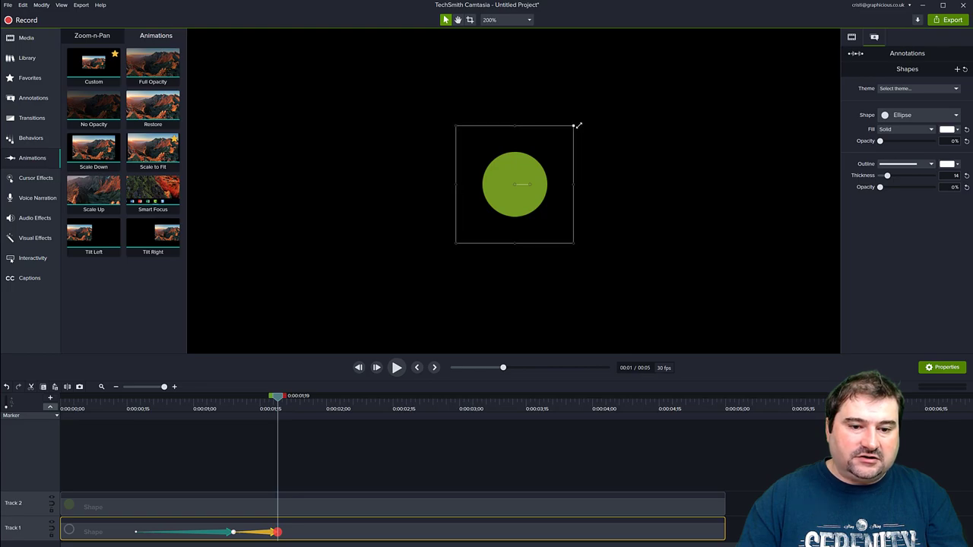
{"action": "left_click_drag", "start_coordinate": [287, 398], "coordinate": [108, 400]}
{"action": "key", "text": "space"}
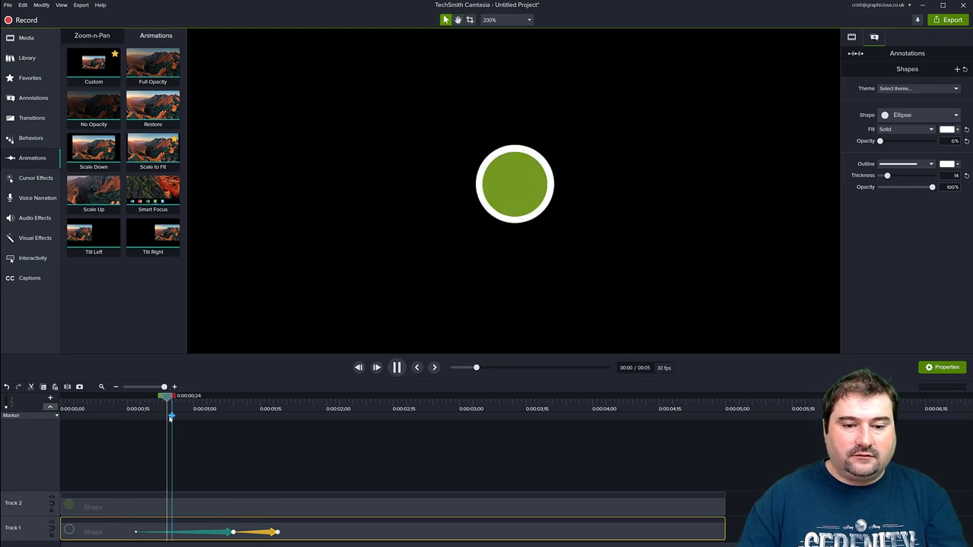
{"action": "key", "text": "space"}
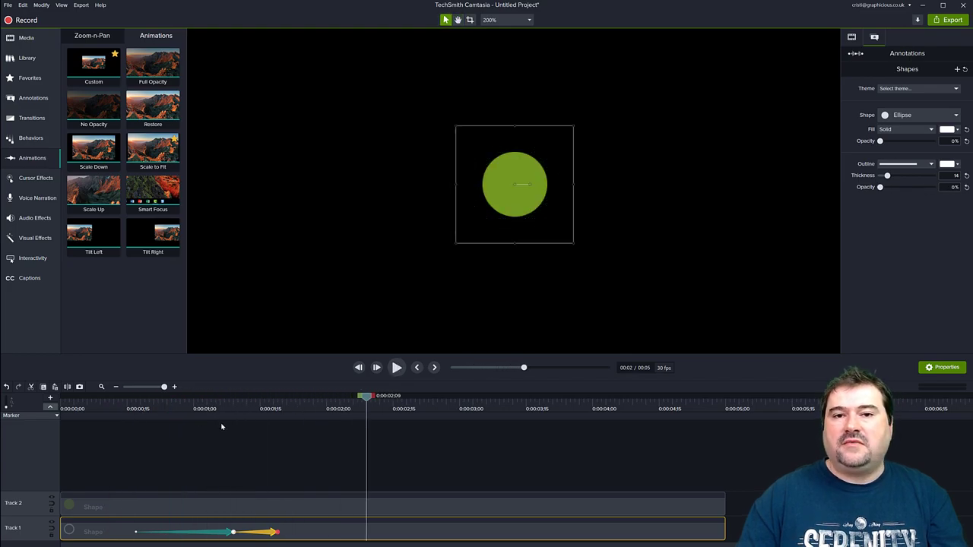
Step: Extend the ring's fade-out animation to end at about 0:00:01;24 and replay the whole ring effect several times
{"action": "left_click_drag", "start_coordinate": [279, 531], "coordinate": [299, 532]}
{"action": "left_click", "coordinate": [117, 402]}
{"action": "key", "text": "space"}
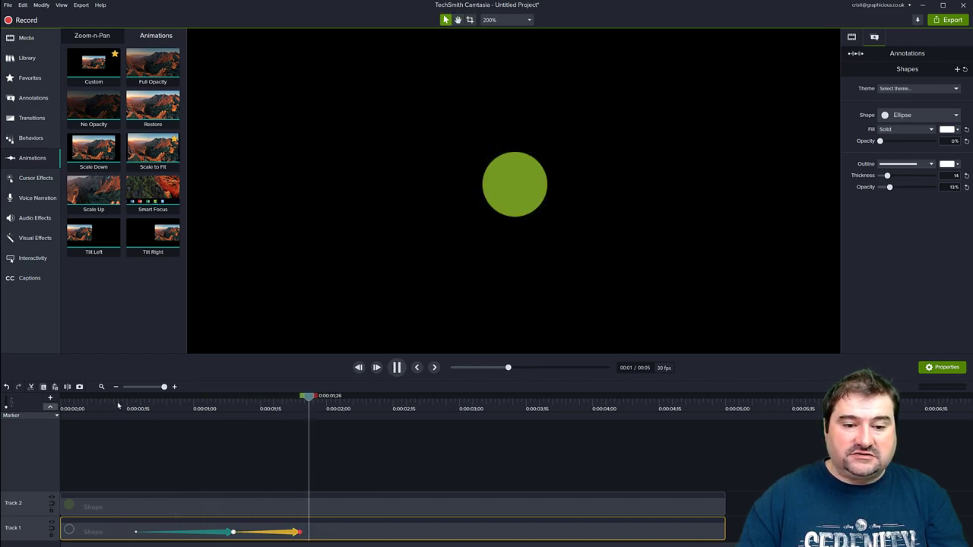
{"action": "key", "text": "space"}
{"action": "left_click", "coordinate": [133, 407]}
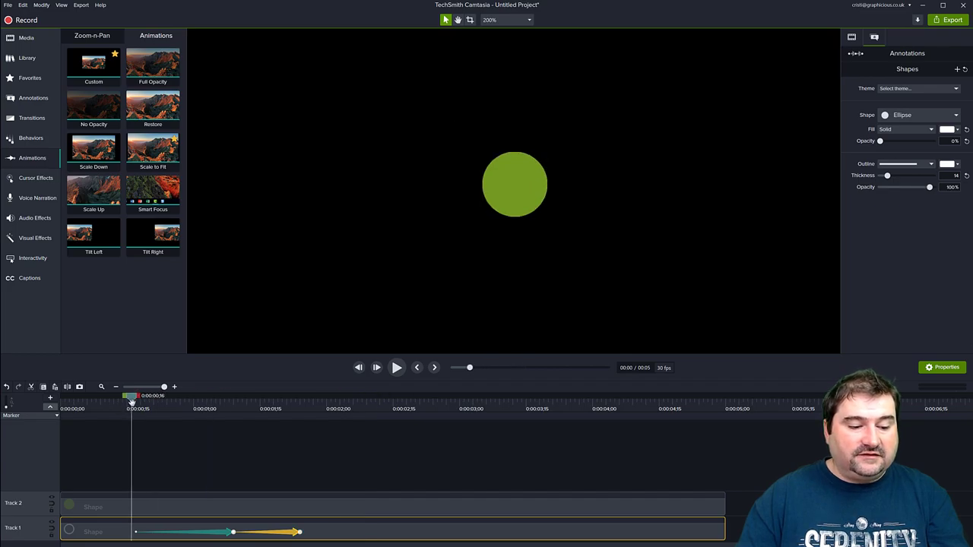
{"action": "key", "text": "space"}
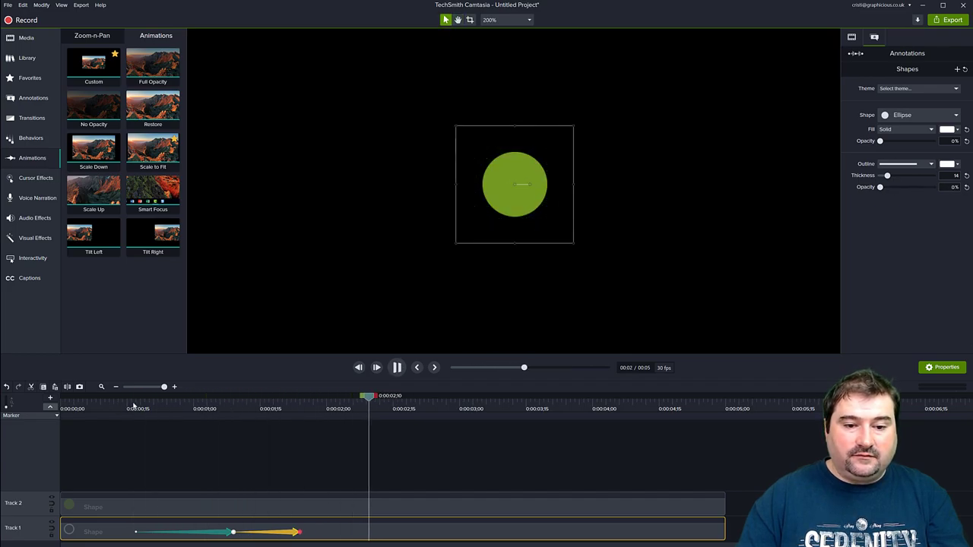
{"action": "key", "text": "space"}
{"action": "left_click", "coordinate": [122, 407]}
{"action": "key", "text": "space"}
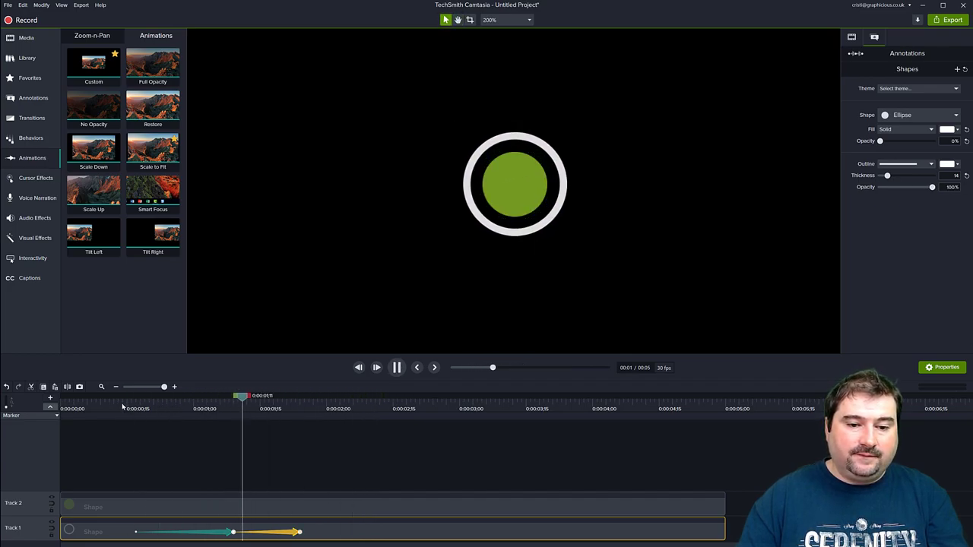
{"action": "key", "text": "space"}
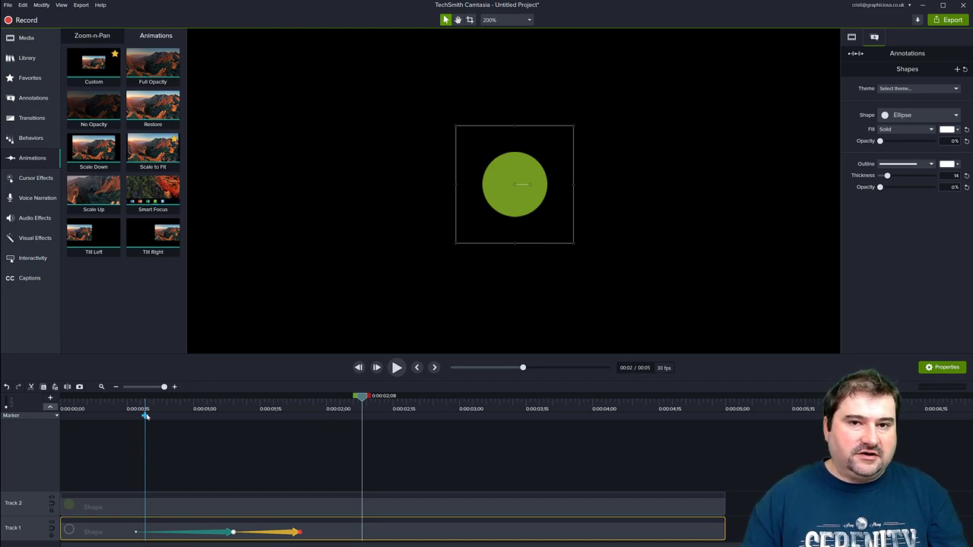
Step: Select both shape clips, trim their ends together to 0:00:02;23, and play the sequence from the beginning
{"action": "left_click_drag", "start_coordinate": [489, 462], "coordinate": [493, 536]}
{"action": "left_click_drag", "start_coordinate": [717, 530], "coordinate": [352, 529]}
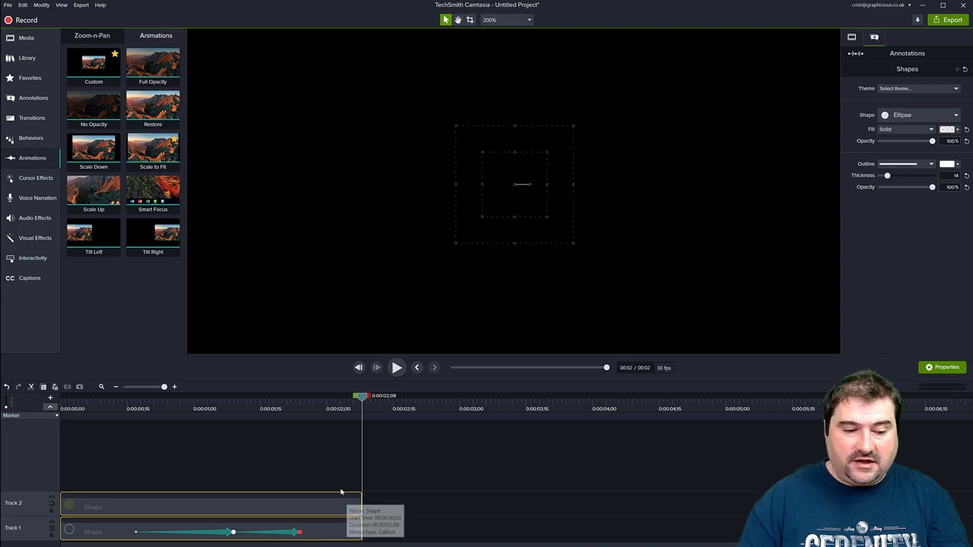
{"action": "left_click", "coordinate": [111, 408]}
{"action": "key", "text": "space"}
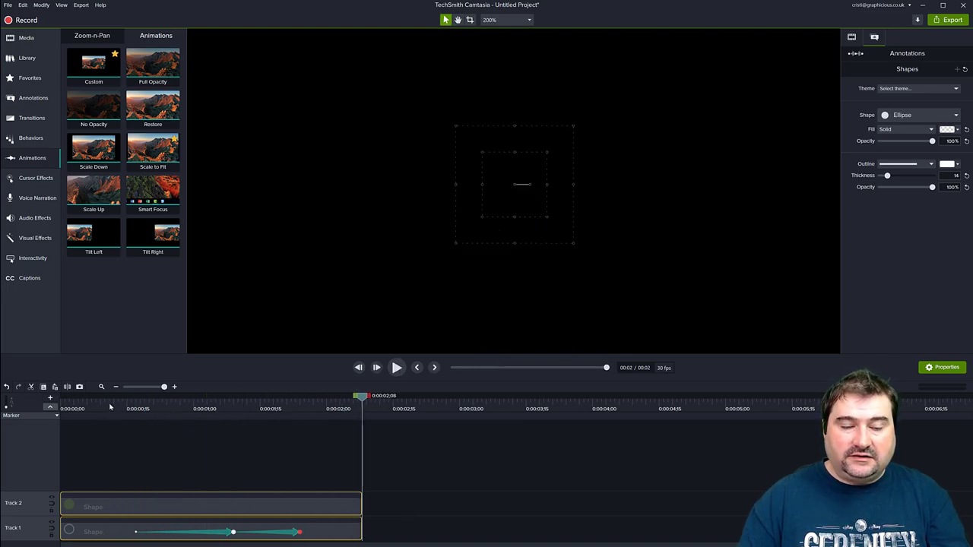
{"action": "left_click_drag", "start_coordinate": [360, 505], "coordinate": [431, 504]}
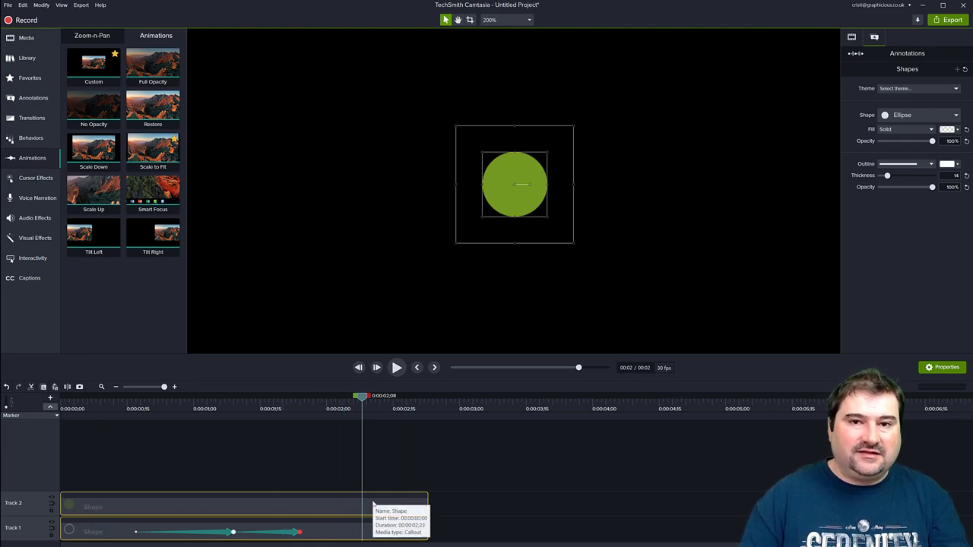
{"action": "left_click_drag", "start_coordinate": [380, 414], "coordinate": [68, 412]}
{"action": "key", "text": "space"}
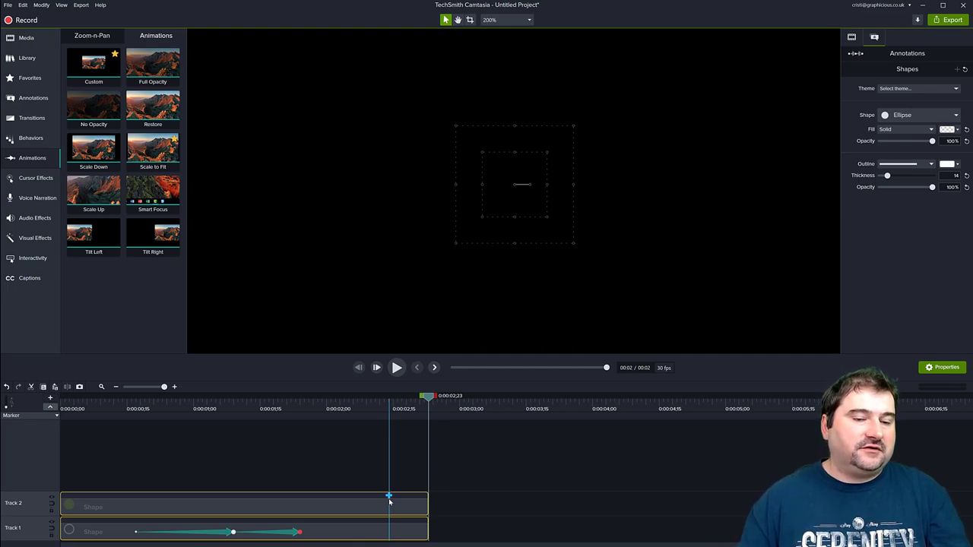
Step: Trim the starts of both shape clips together to about 0:00:00;10, closer to the ring's first animation, and play the result
{"action": "left_click", "coordinate": [281, 535]}
{"action": "left_click", "coordinate": [220, 534], "text": "ctrl"}
{"action": "key", "text": "ctrl+a"}
{"action": "left_click_drag", "start_coordinate": [62, 524], "coordinate": [111, 530]}
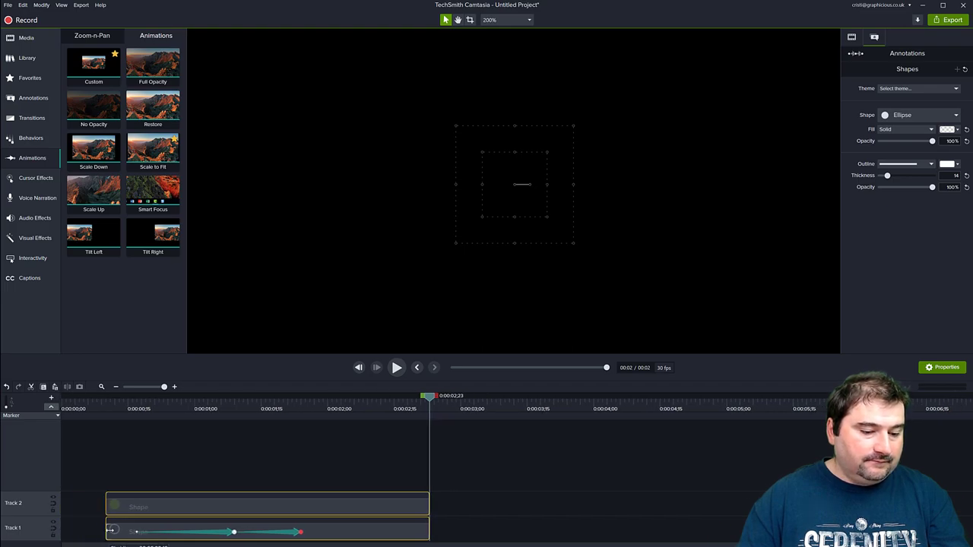
{"action": "left_click", "coordinate": [103, 408]}
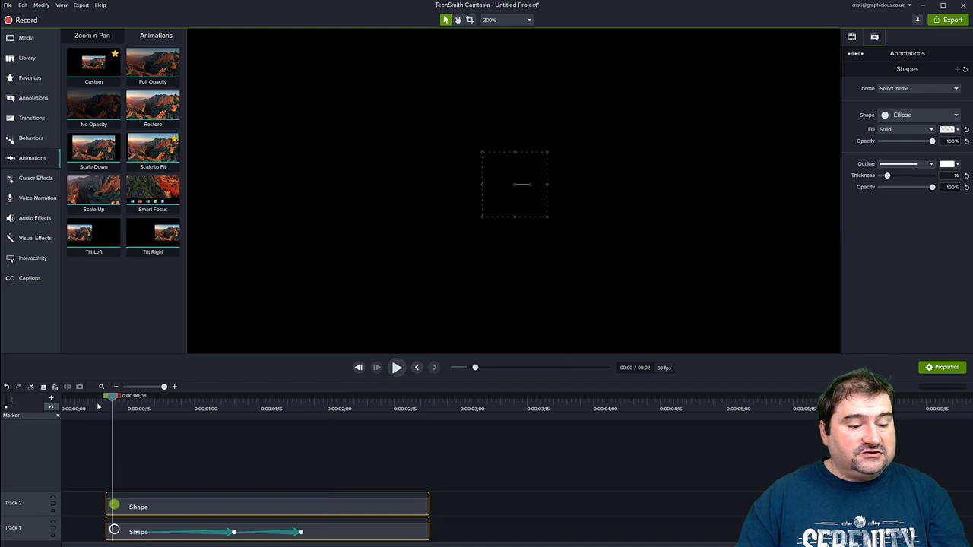
{"action": "key", "text": "space"}
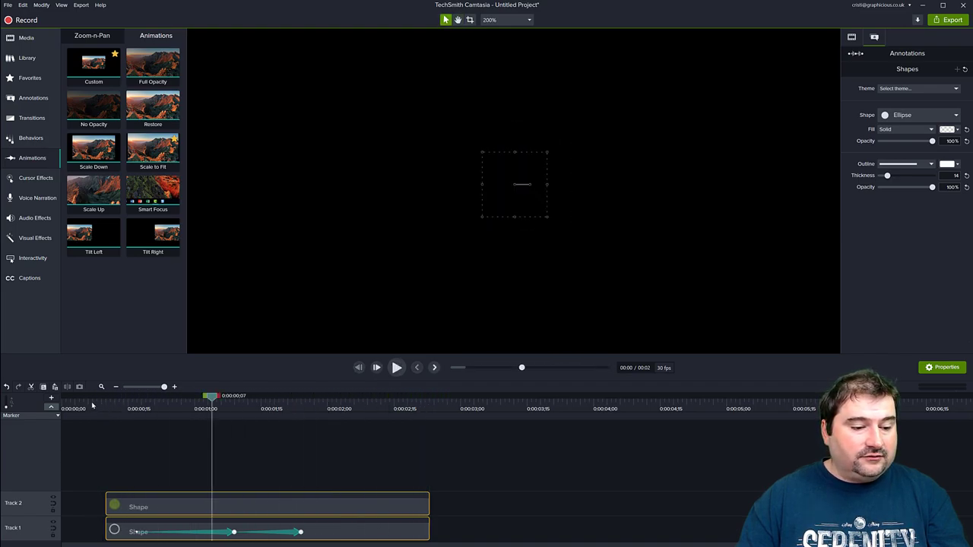
{"action": "left_click", "coordinate": [95, 407]}
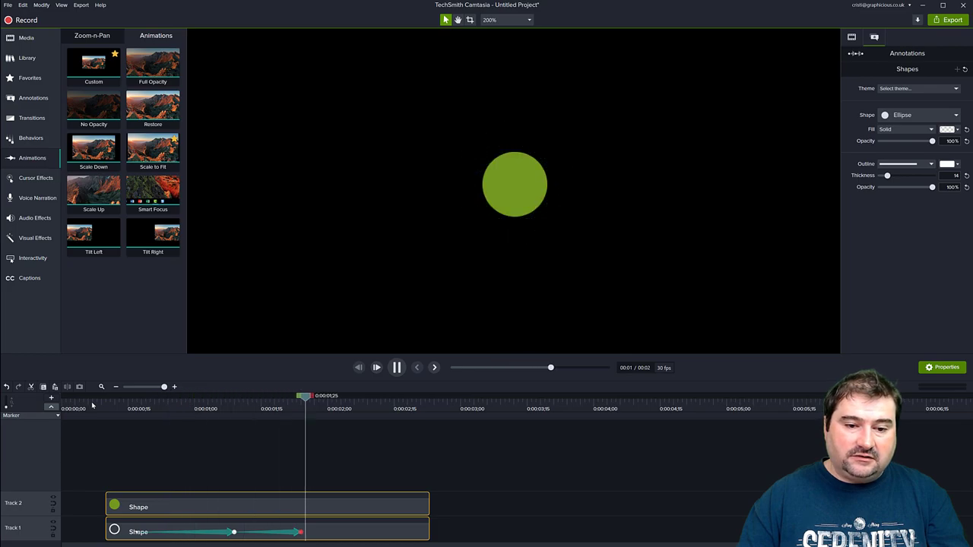
{"action": "left_click", "coordinate": [92, 406]}
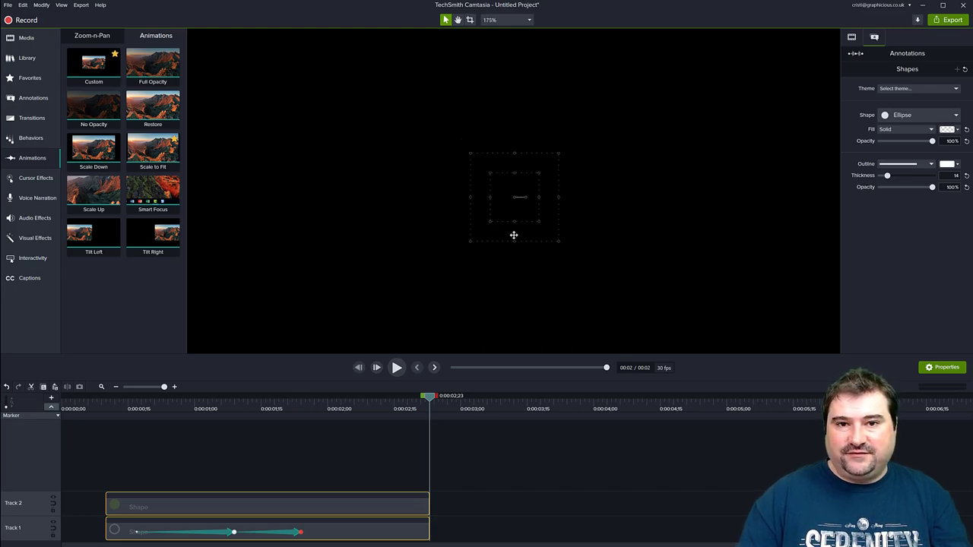
Step: Import the image Map.png into the project's media
{"action": "scroll", "coordinate": [514, 235], "scroll_direction": "down", "scroll_amount": 3}
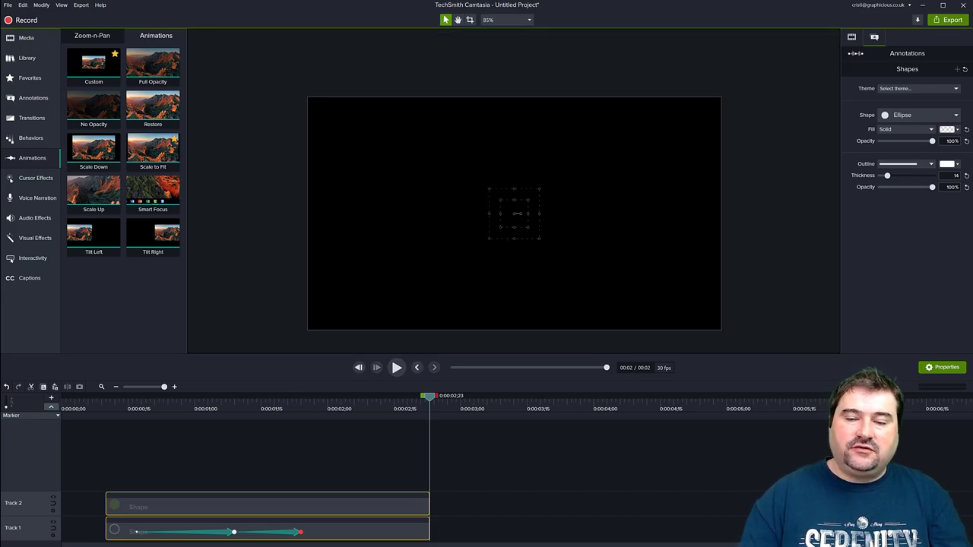
{"action": "left_click", "coordinate": [26, 38]}
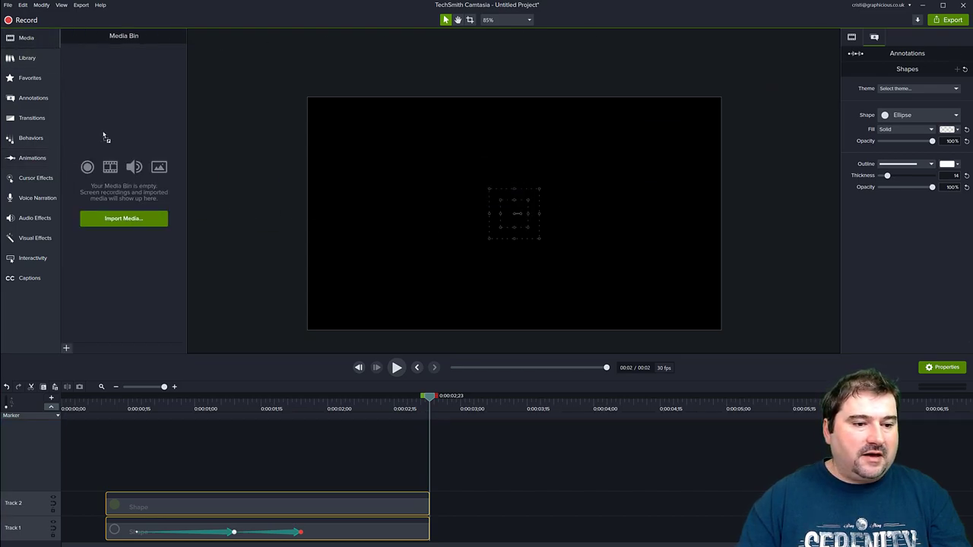
{"action": "left_click_drag", "start_coordinate": [104, 137], "coordinate": [104, 136]}
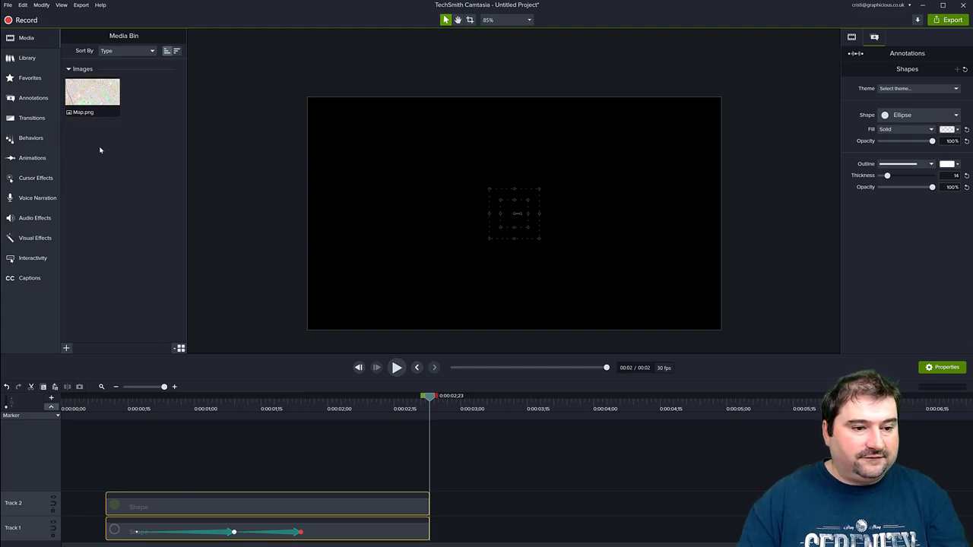
Step: Place Map.png on the canvas at 0:00:02;23, then scale it to 52.7% and position it so it covers the frame
{"action": "left_click_drag", "start_coordinate": [106, 98], "coordinate": [515, 201]}
{"action": "left_click_drag", "start_coordinate": [722, 299], "coordinate": [808, 352]}
{"action": "left_click_drag", "start_coordinate": [701, 246], "coordinate": [689, 299]}
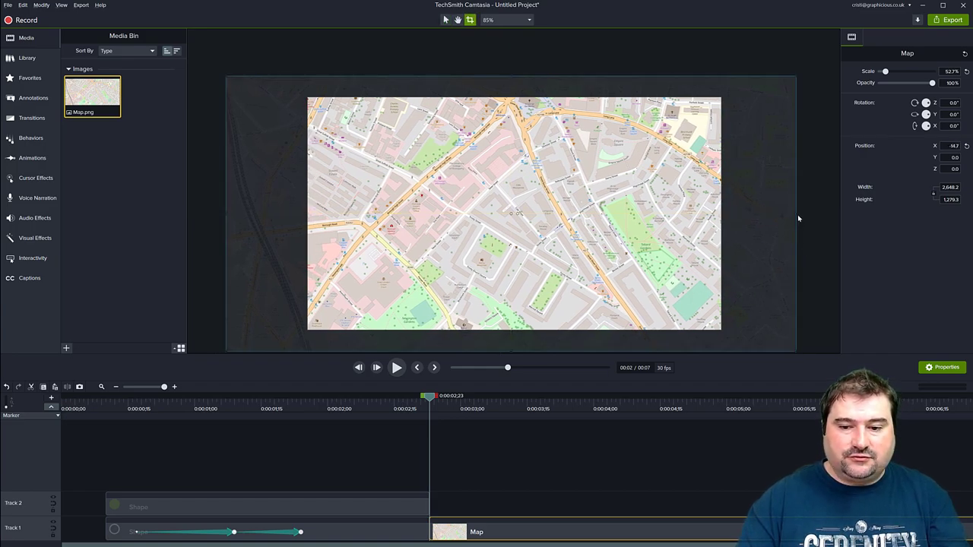
Step: Enlarge the map image to 77.4% and move its clip to the start of the timeline, beneath both shape clips
{"action": "left_click_drag", "start_coordinate": [795, 213], "coordinate": [721, 214]}
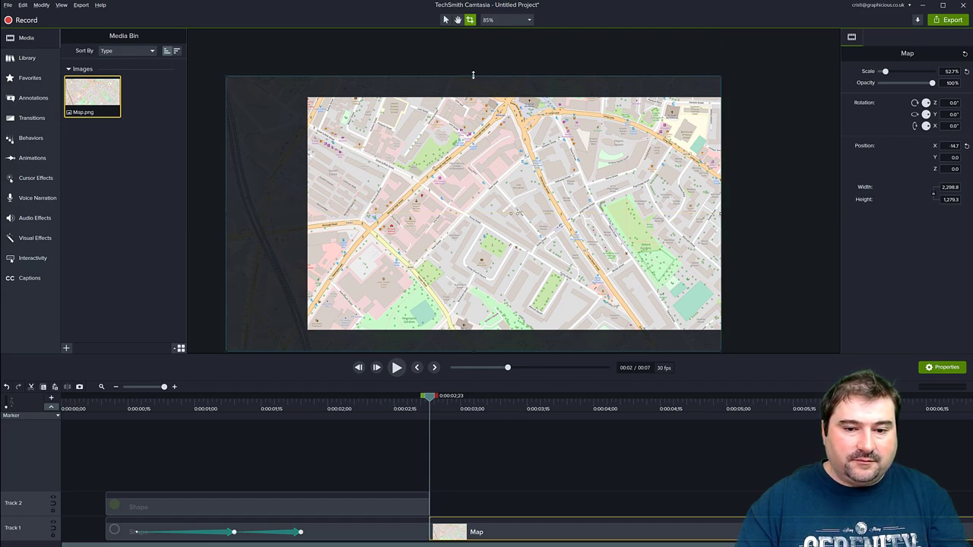
{"action": "key", "text": "ctrl+z"}
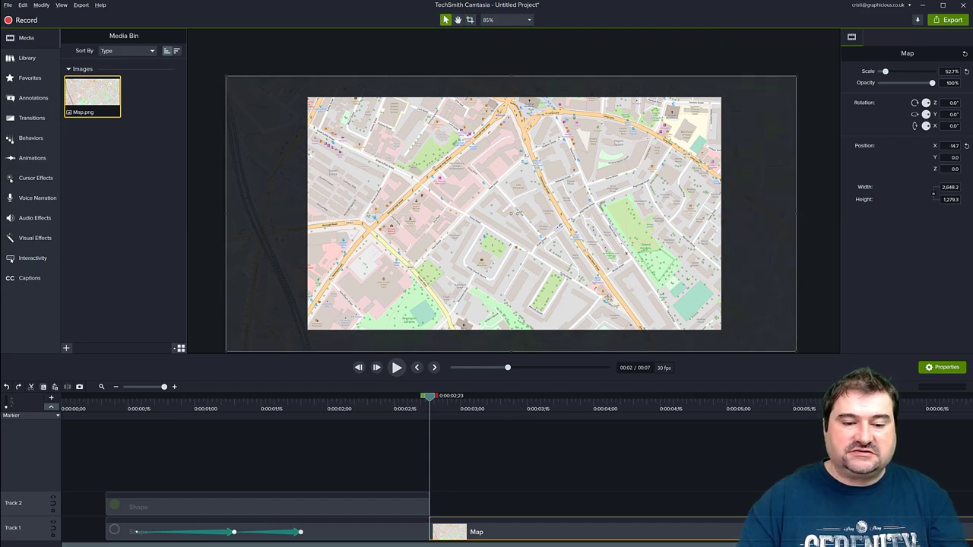
{"action": "left_click_drag", "start_coordinate": [796, 352], "coordinate": [930, 417]}
{"action": "left_click_drag", "start_coordinate": [745, 207], "coordinate": [894, 262]}
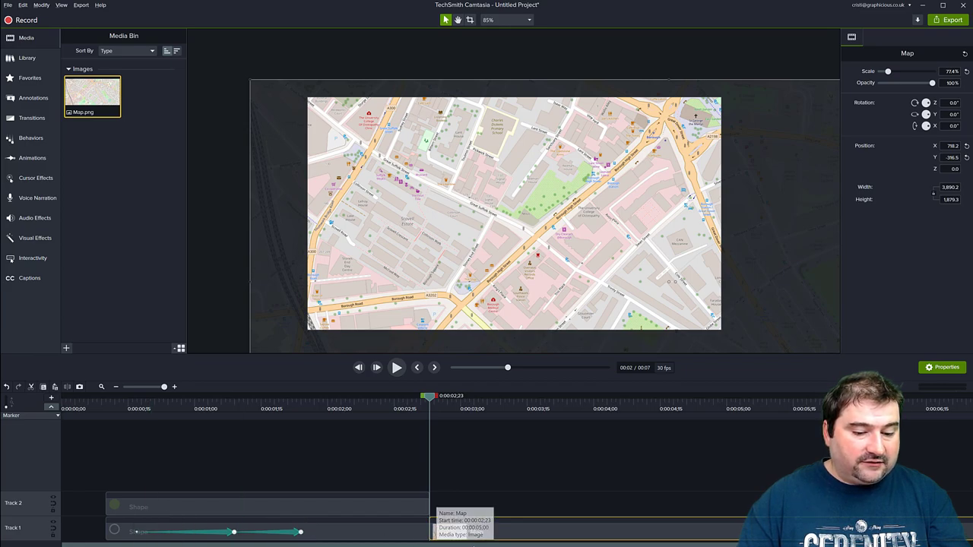
{"action": "left_click_drag", "start_coordinate": [460, 532], "coordinate": [38, 543]}
{"action": "left_click_drag", "start_coordinate": [428, 399], "coordinate": [231, 426]}
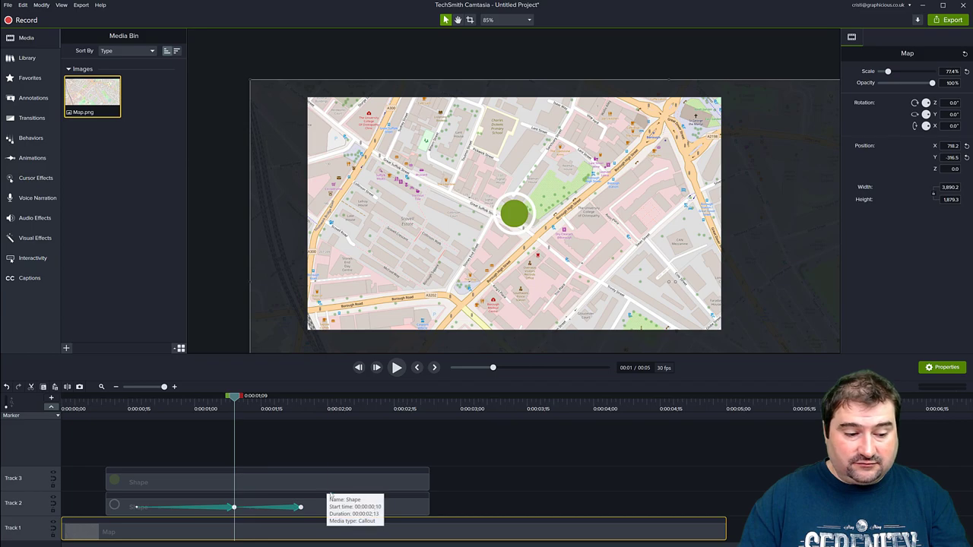
Step: Select both shape clips and set their fill colour to pure red
{"action": "left_click_drag", "start_coordinate": [466, 483], "coordinate": [415, 502]}
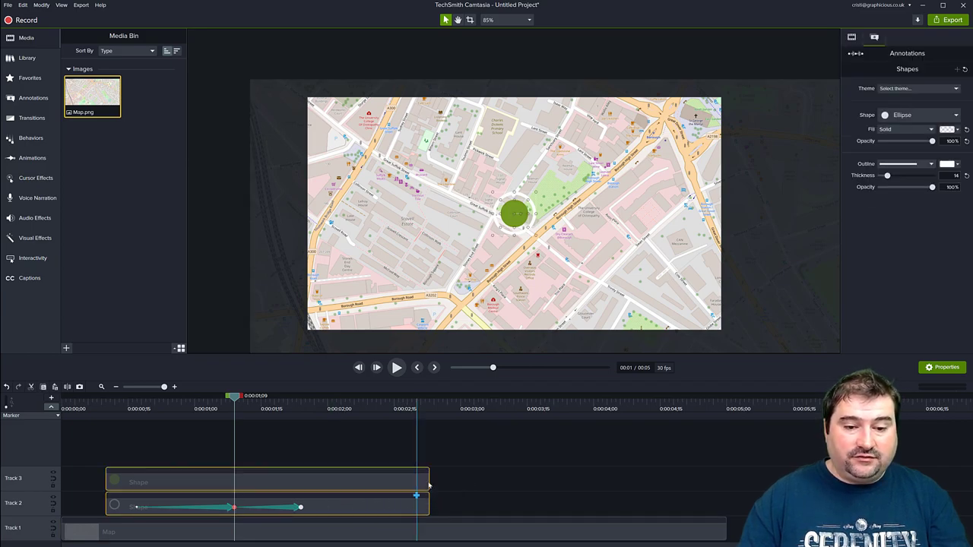
{"action": "left_click", "coordinate": [920, 115]}
{"action": "left_click", "coordinate": [916, 118]}
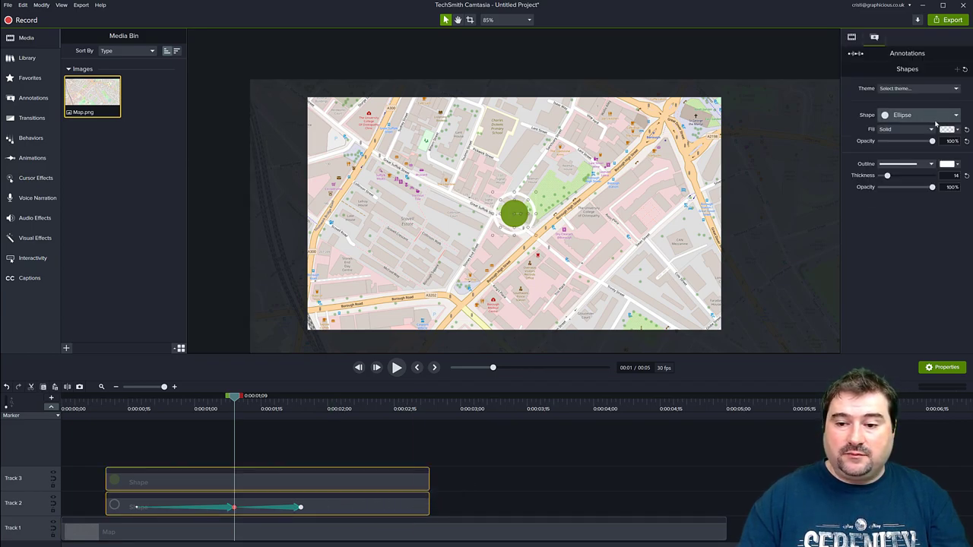
{"action": "left_click", "coordinate": [950, 130]}
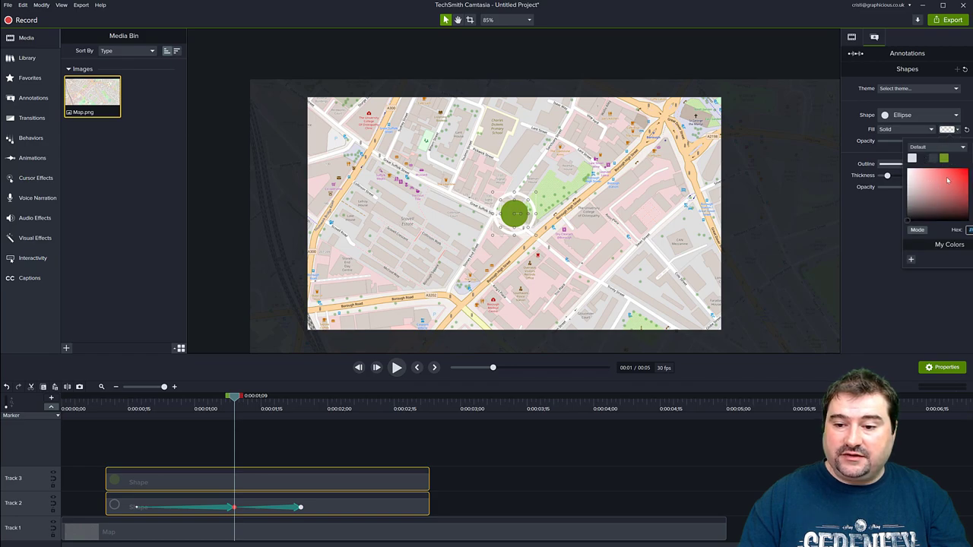
{"action": "left_click_drag", "start_coordinate": [947, 180], "coordinate": [971, 171]}
{"action": "left_click", "coordinate": [888, 244]}
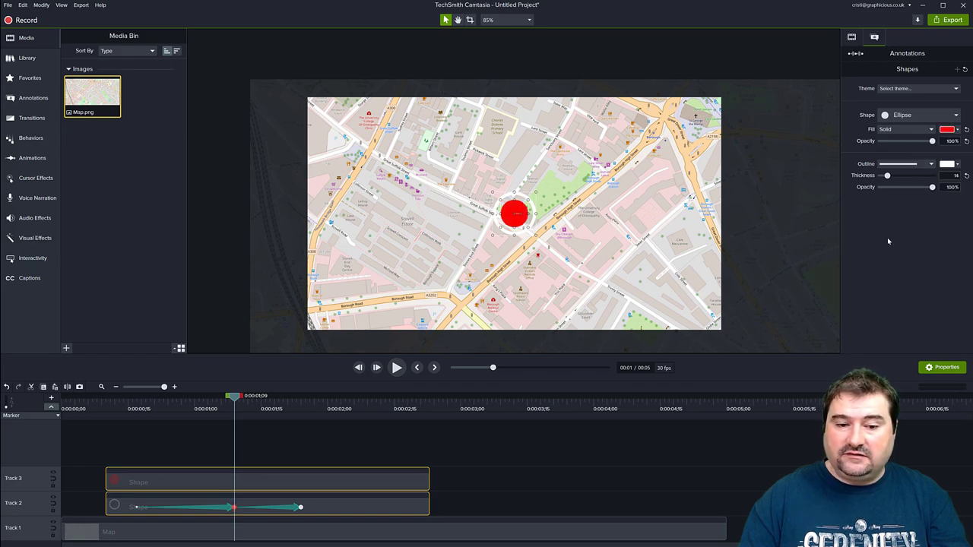
Step: Set the ring's outline colour to red at 0:00:01;09 and play the animation from near the start of its clip
{"action": "left_click", "coordinate": [371, 507]}
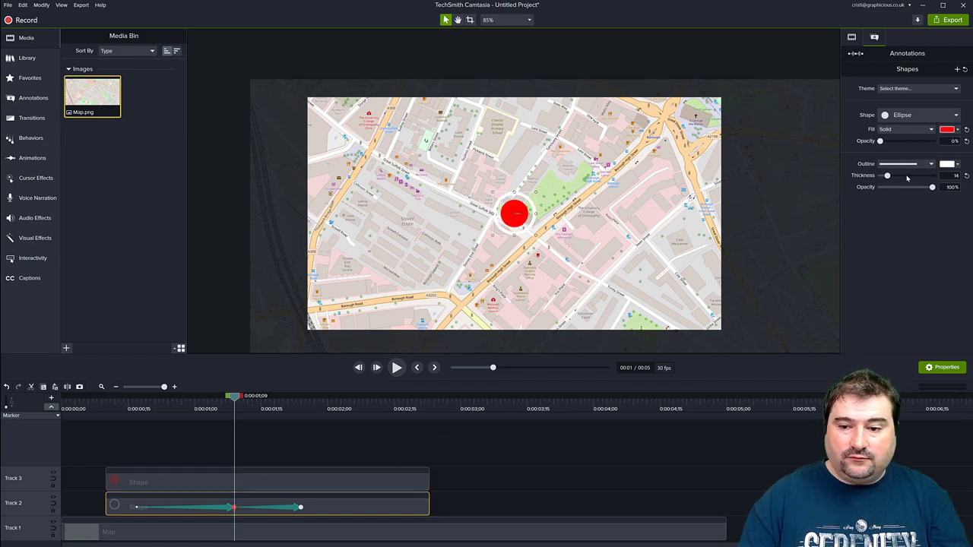
{"action": "left_click", "coordinate": [958, 163]}
{"action": "left_click", "coordinate": [968, 203]}
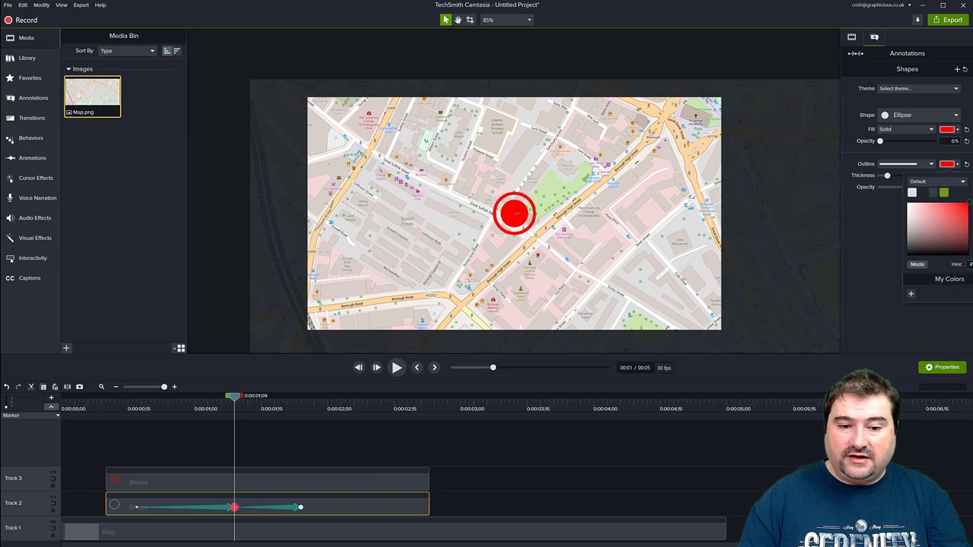
{"action": "left_click", "coordinate": [877, 314]}
{"action": "left_click_drag", "start_coordinate": [241, 401], "coordinate": [102, 409]}
{"action": "key", "text": "space"}
{"action": "key", "text": "space"}
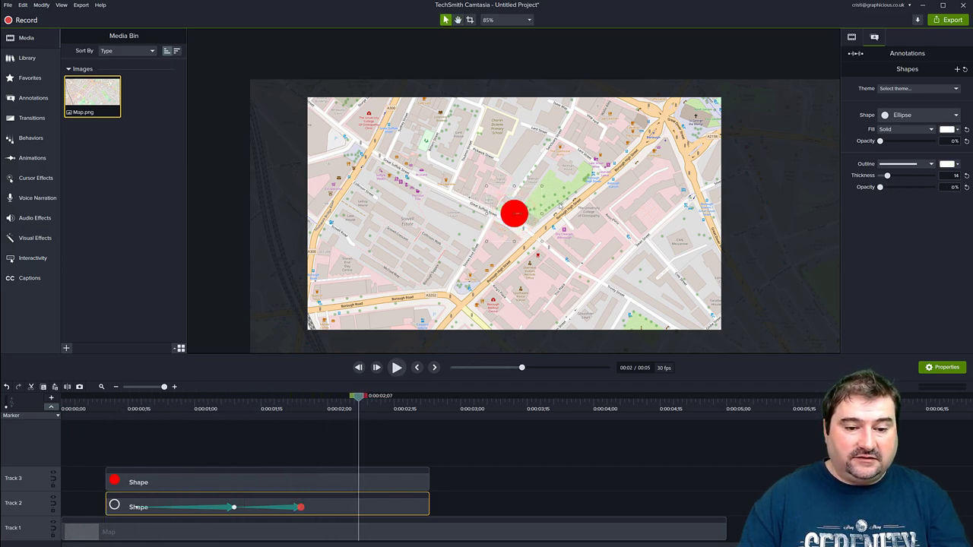
Step: Group the circle and ring clips, and move the group on the map to about X -176.5, Y 36.5
{"action": "key", "text": "ctrl+equal"}
{"action": "left_click_drag", "start_coordinate": [358, 401], "coordinate": [256, 420]}
{"action": "left_click", "coordinate": [304, 446]}
{"action": "left_click_drag", "start_coordinate": [175, 428], "coordinate": [356, 514]}
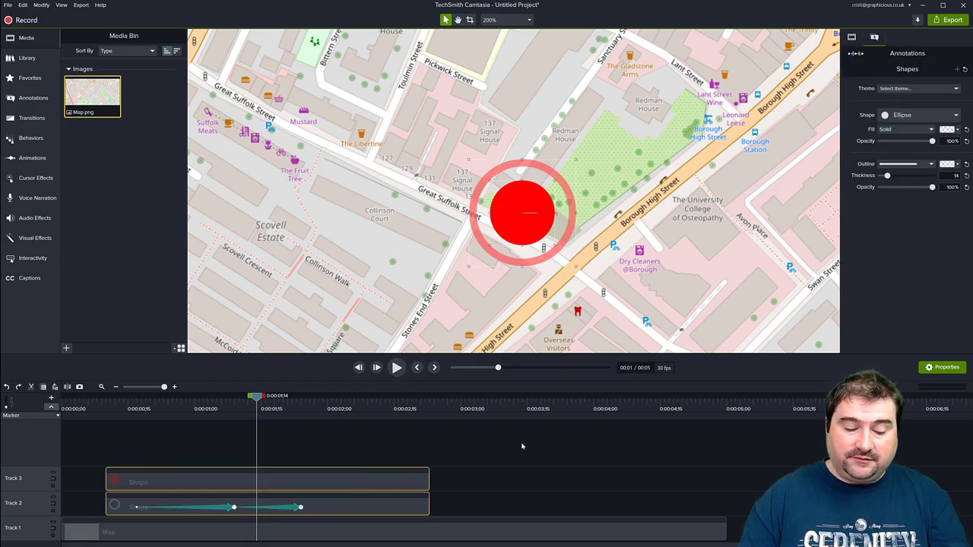
{"action": "key", "text": "ctrl+g"}
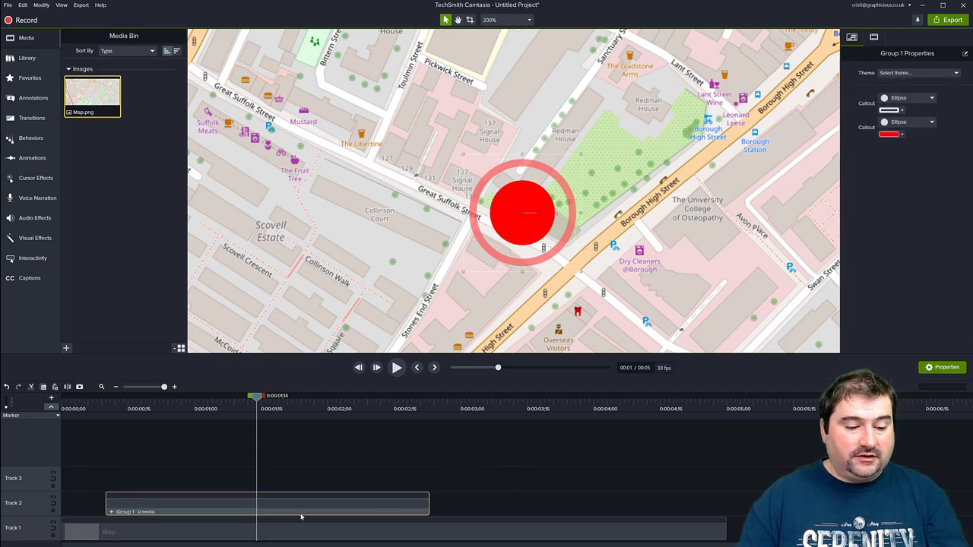
{"action": "left_click_drag", "start_coordinate": [531, 221], "coordinate": [441, 202]}
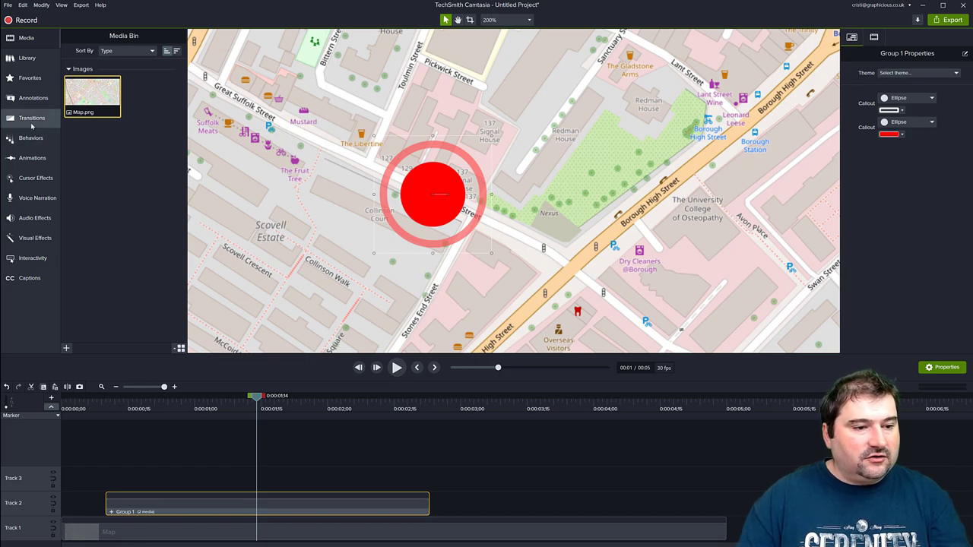
Step: Add a Drop Shadow effect to the group with angle 270°, offset 11, opacity 94% and blur 8
{"action": "left_click", "coordinate": [34, 238]}
{"action": "left_click_drag", "start_coordinate": [104, 239], "coordinate": [287, 507]}
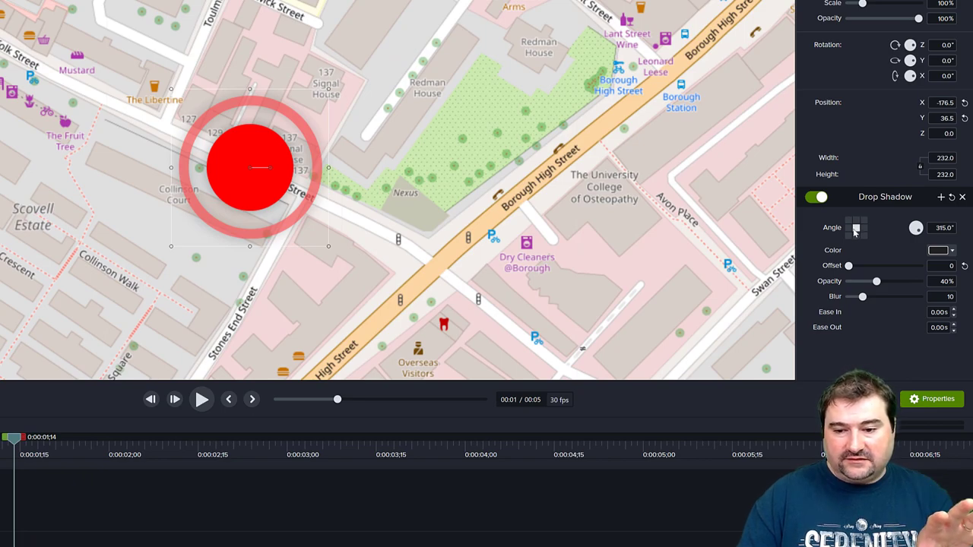
{"action": "left_click", "coordinate": [856, 235]}
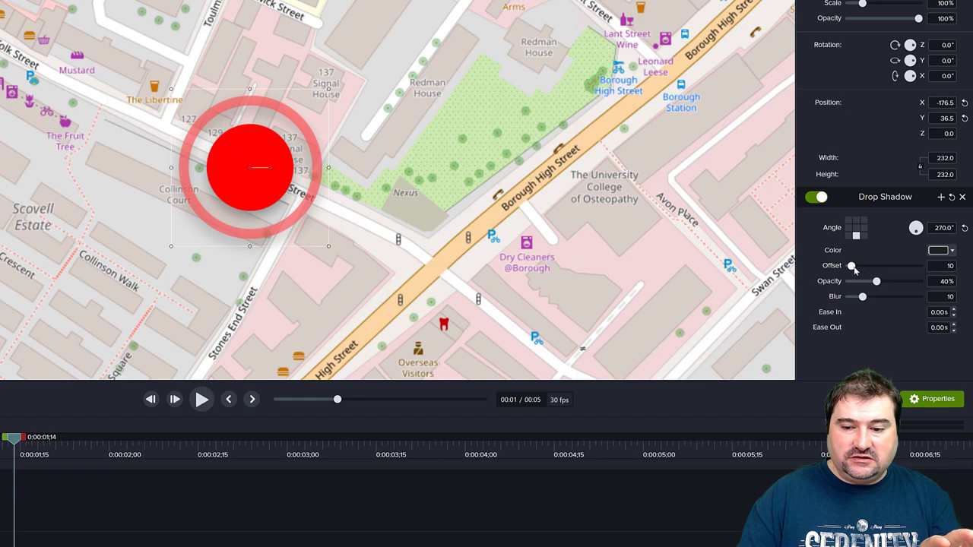
{"action": "left_click_drag", "start_coordinate": [876, 283], "coordinate": [916, 283]}
{"action": "left_click_drag", "start_coordinate": [864, 298], "coordinate": [850, 268]}
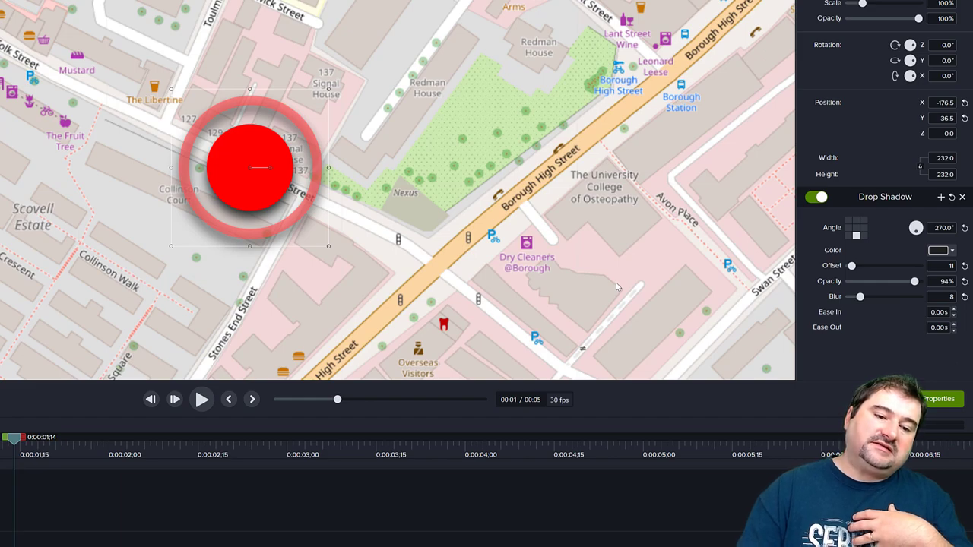
Step: Scale the group down to 57.3% and place it just above Great Suffolk Street, at about X -165.5, Y 98.5
{"action": "left_click_drag", "start_coordinate": [228, 185], "coordinate": [310, 186]}
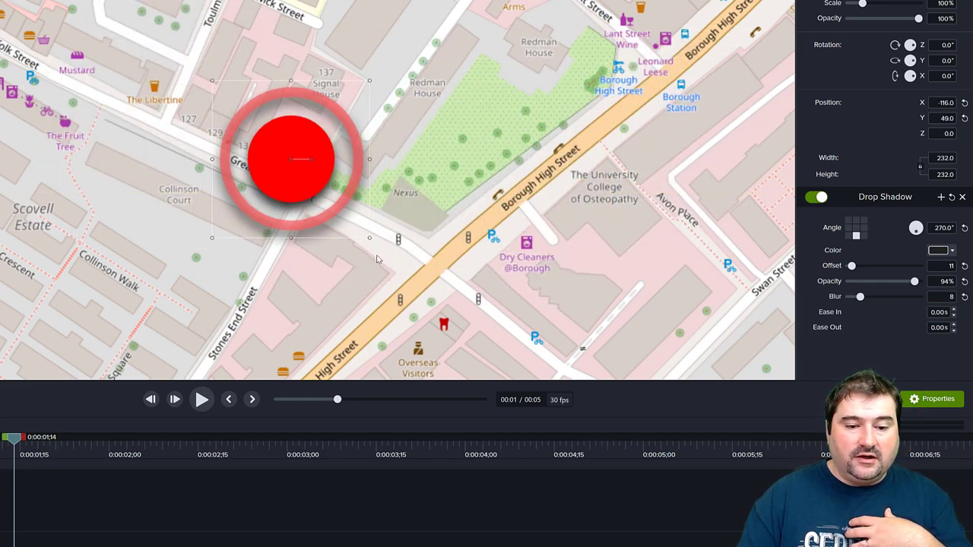
{"action": "left_click_drag", "start_coordinate": [369, 239], "coordinate": [281, 163]}
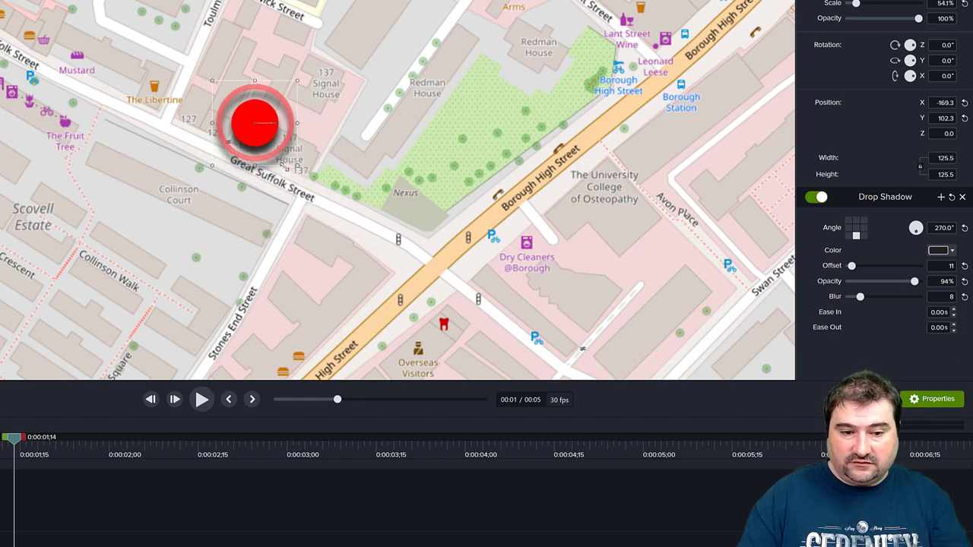
{"action": "mouse_move", "coordinate": [296, 166]}
{"action": "left_mouse_down"}
{"action": "mouse_move", "coordinate": [315, 185]}
{"action": "mouse_move", "coordinate": [304, 171]}
{"action": "left_mouse_up"}
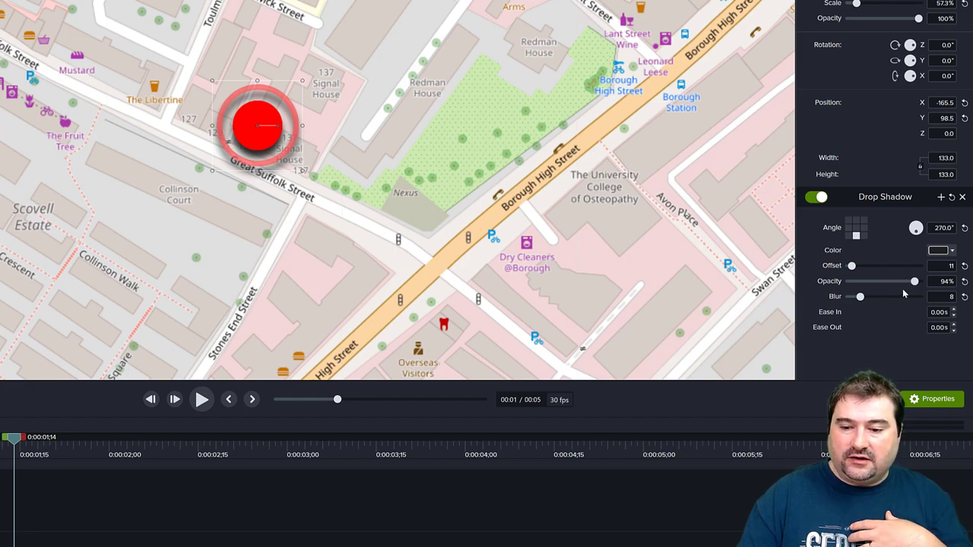
Step: Soften the group's drop shadow by setting its blur to 5 and its opacity to 60%
{"action": "left_click_drag", "start_coordinate": [860, 299], "coordinate": [855, 299]}
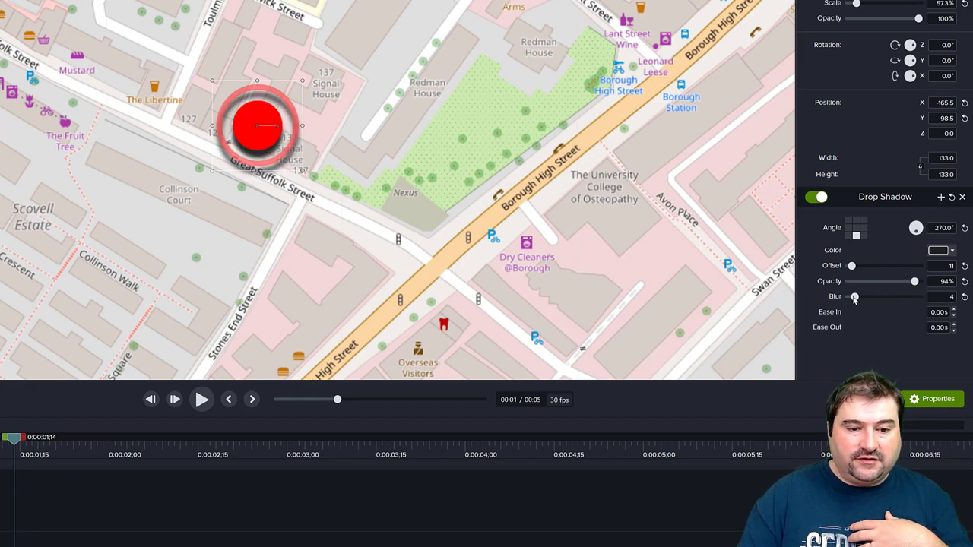
{"action": "left_click_drag", "start_coordinate": [913, 286], "coordinate": [895, 285]}
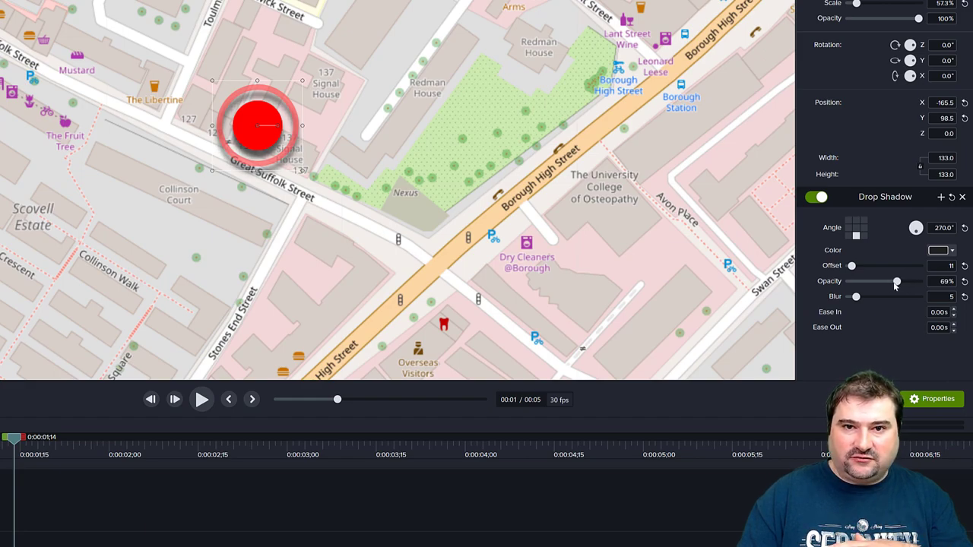
{"action": "left_click_drag", "start_coordinate": [895, 285], "coordinate": [886, 285]}
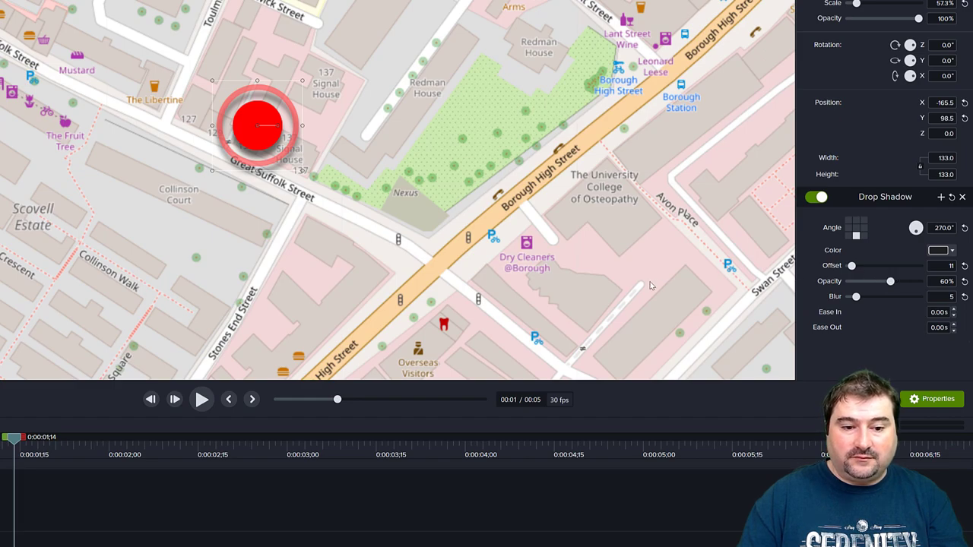
Step: Move the group along Great Suffolk Street to X -320, Y 116, and play the animation
{"action": "left_click_drag", "start_coordinate": [275, 177], "coordinate": [266, 203]}
{"action": "mouse_move", "coordinate": [190, 129]}
{"action": "left_mouse_down"}
{"action": "mouse_move", "coordinate": [339, 167]}
{"action": "mouse_move", "coordinate": [155, 110]}
{"action": "mouse_move", "coordinate": [151, 124]}
{"action": "left_mouse_up"}
{"action": "left_click", "coordinate": [6, 445]}
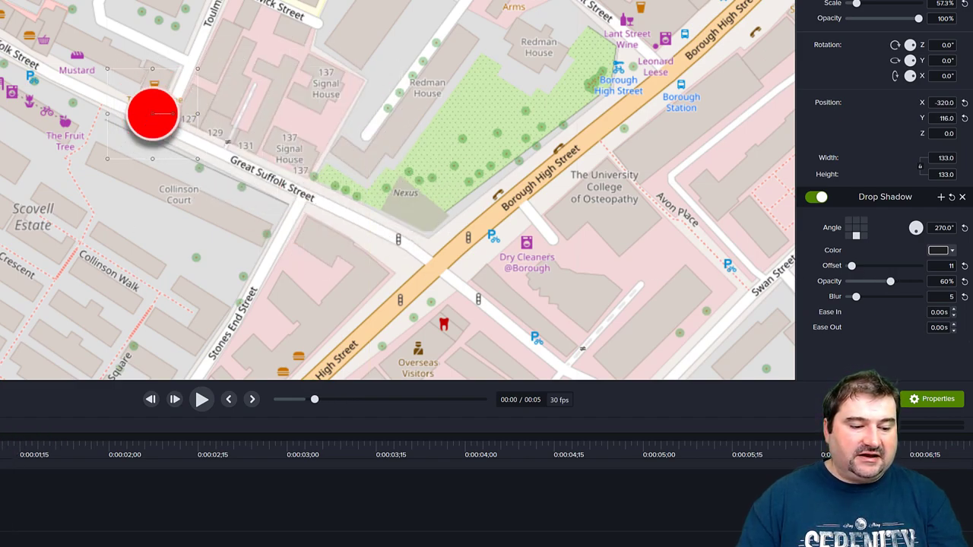
{"action": "key", "text": "space"}
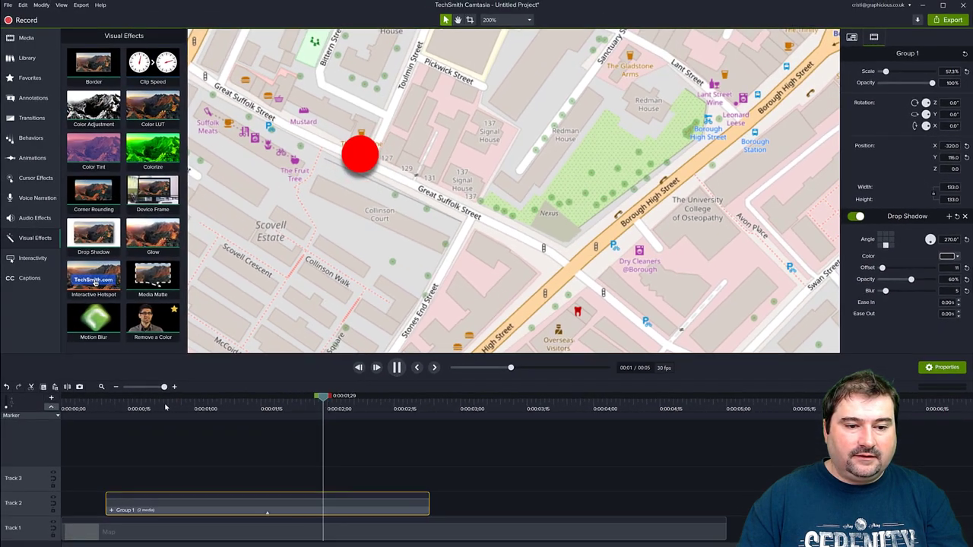
{"action": "key", "text": "space"}
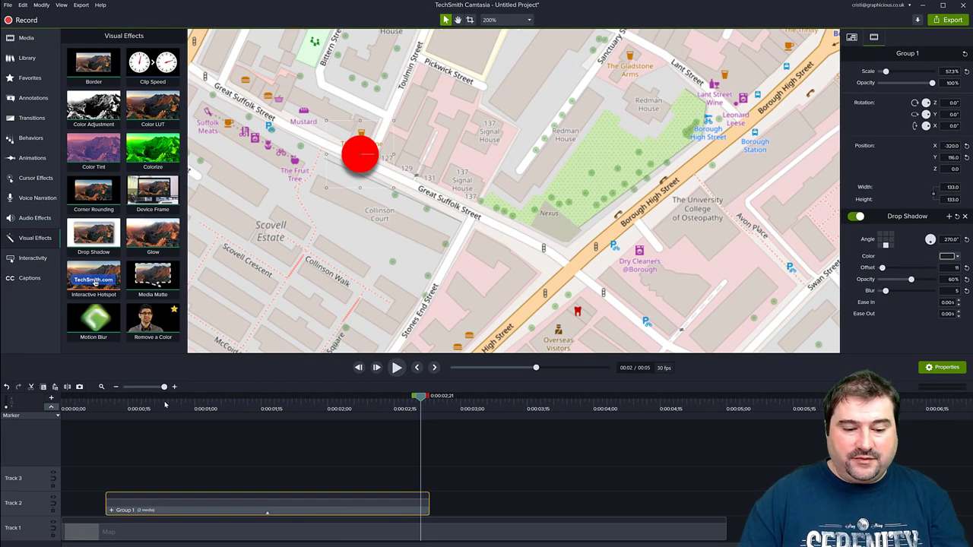
Step: Extend the map clip's duration to about 25 seconds
{"action": "scroll", "coordinate": [501, 467], "scroll_direction": "down", "scroll_amount": 5}
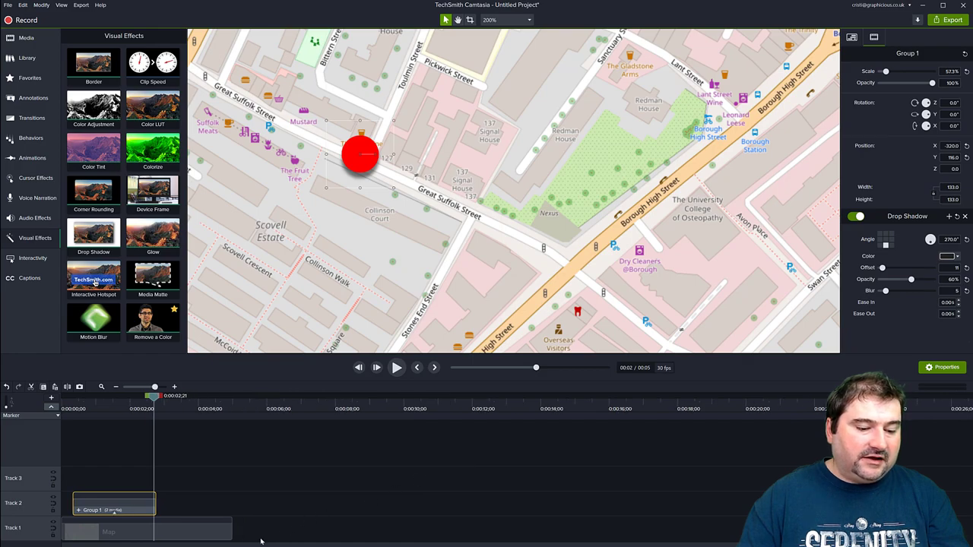
{"action": "left_click_drag", "start_coordinate": [230, 534], "coordinate": [749, 534]}
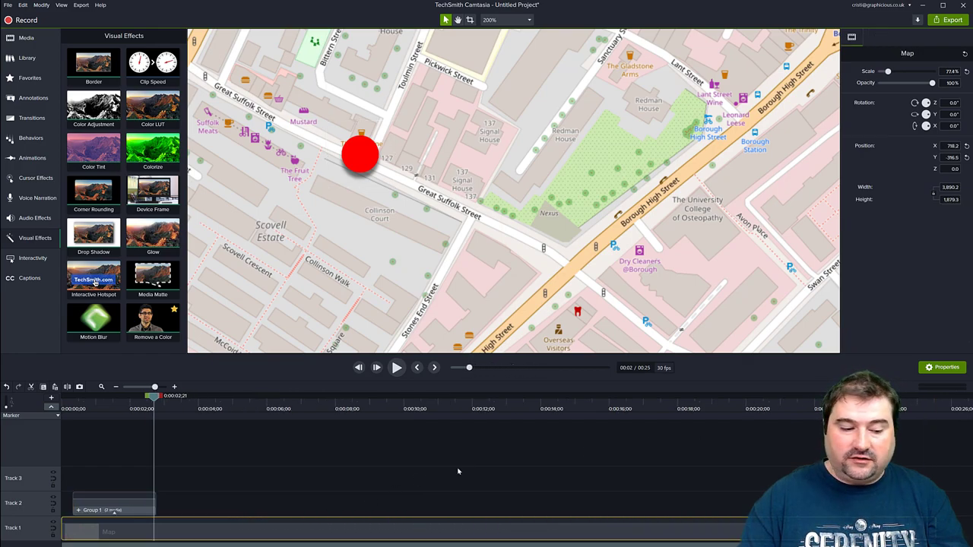
Step: Select the marker group and change its circle's fill colour to the default green in the group properties
{"action": "left_click", "coordinate": [128, 505]}
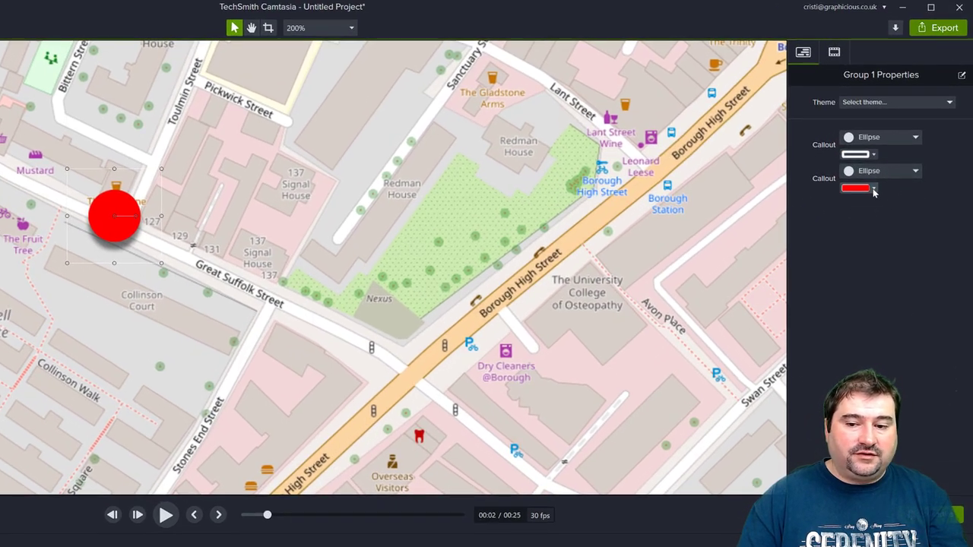
{"action": "left_click", "coordinate": [874, 191]}
{"action": "left_click", "coordinate": [850, 228]}
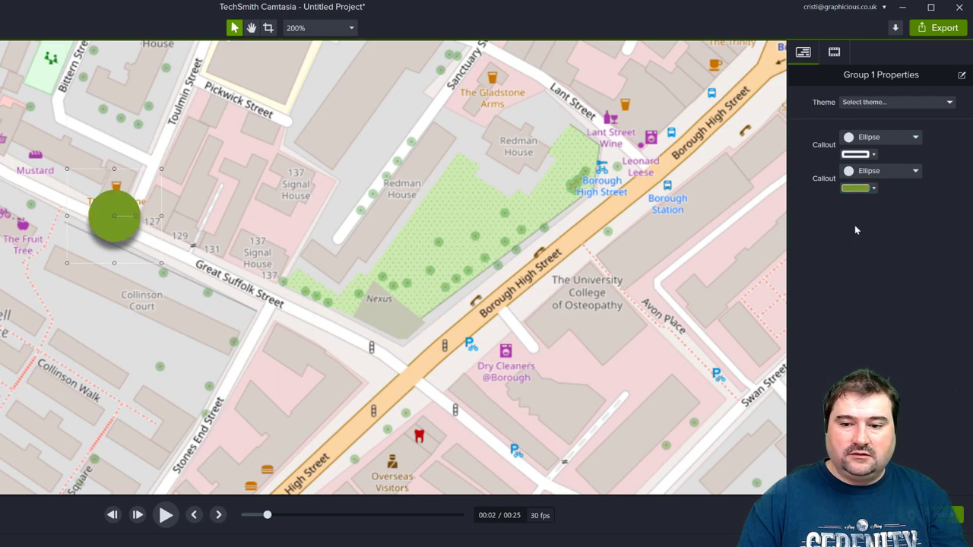
Step: Examine the ring's colour options at an earlier frame where the ring is showing, and view the group's Quick Property Editor
{"action": "left_click", "coordinate": [874, 155]}
{"action": "left_click", "coordinate": [806, 195]}
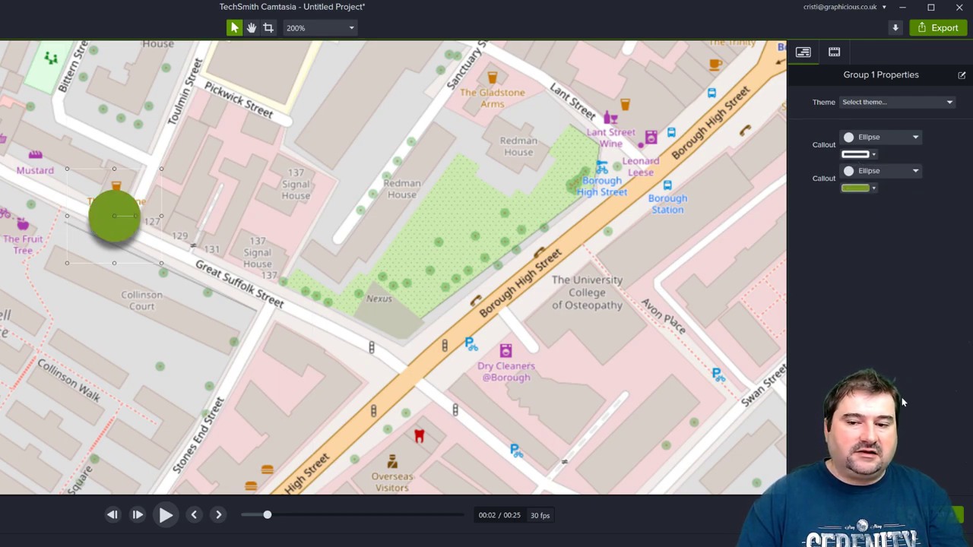
{"action": "left_click_drag", "start_coordinate": [267, 515], "coordinate": [257, 515]}
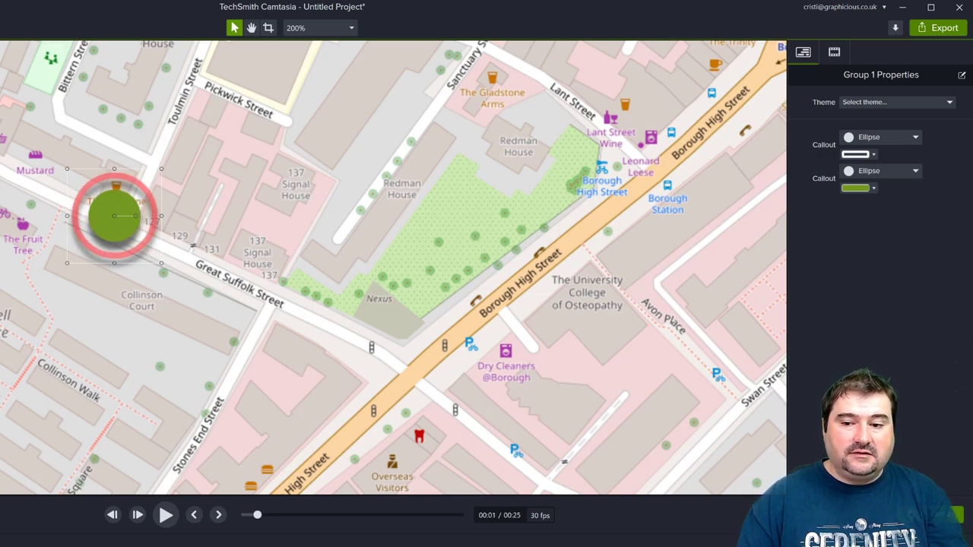
{"action": "left_click", "coordinate": [872, 155]}
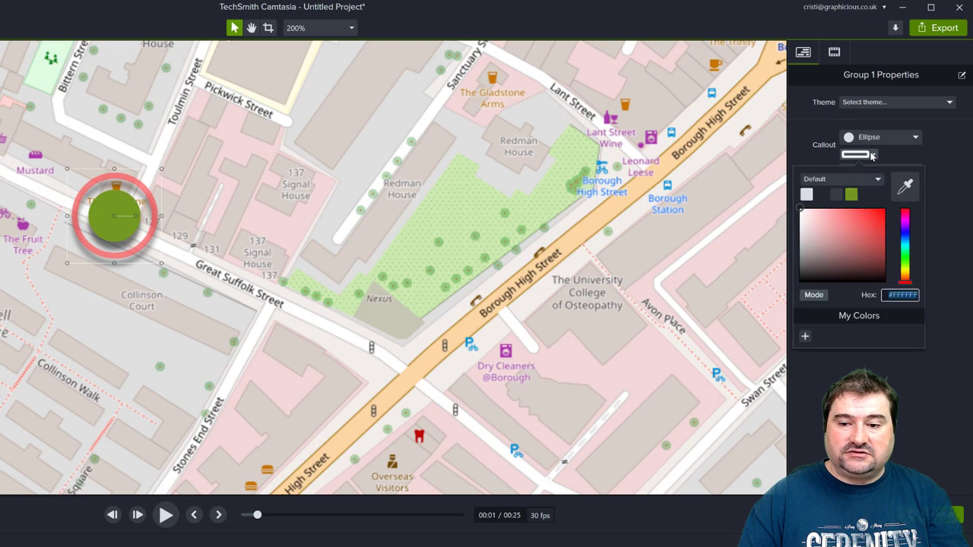
{"action": "left_click", "coordinate": [950, 196]}
{"action": "left_click", "coordinate": [962, 76]}
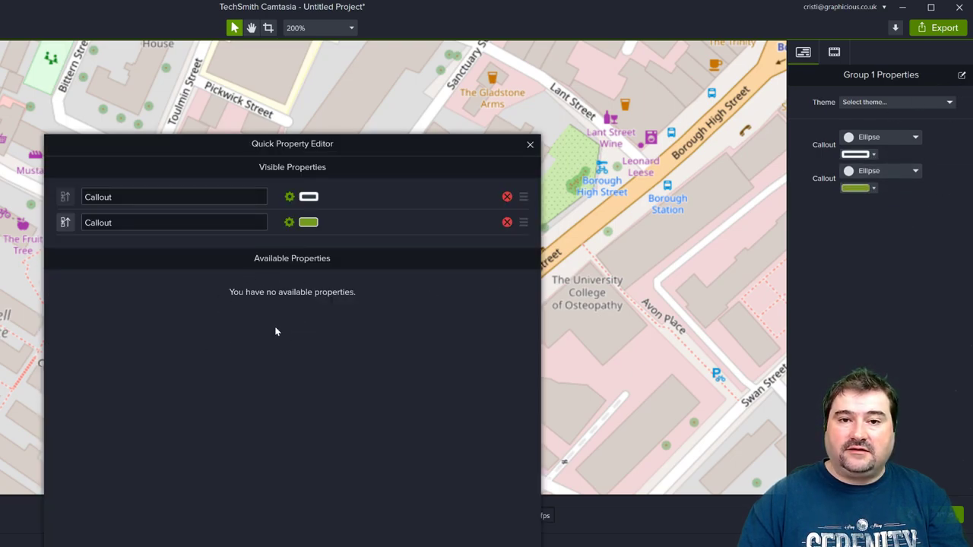
{"action": "key", "text": "Escape"}
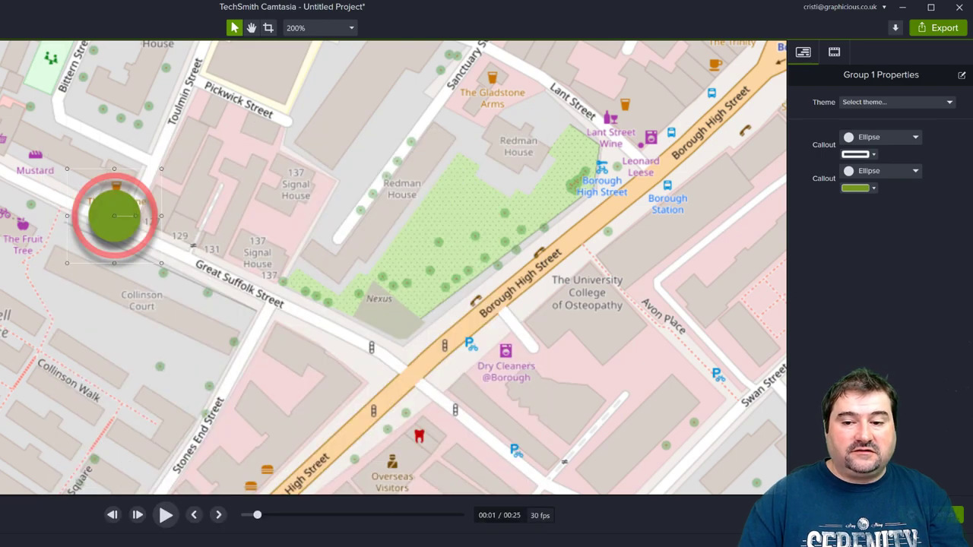
Step: Change the marker ring's outline colour to the same default green as the circle
{"action": "left_click", "coordinate": [870, 154]}
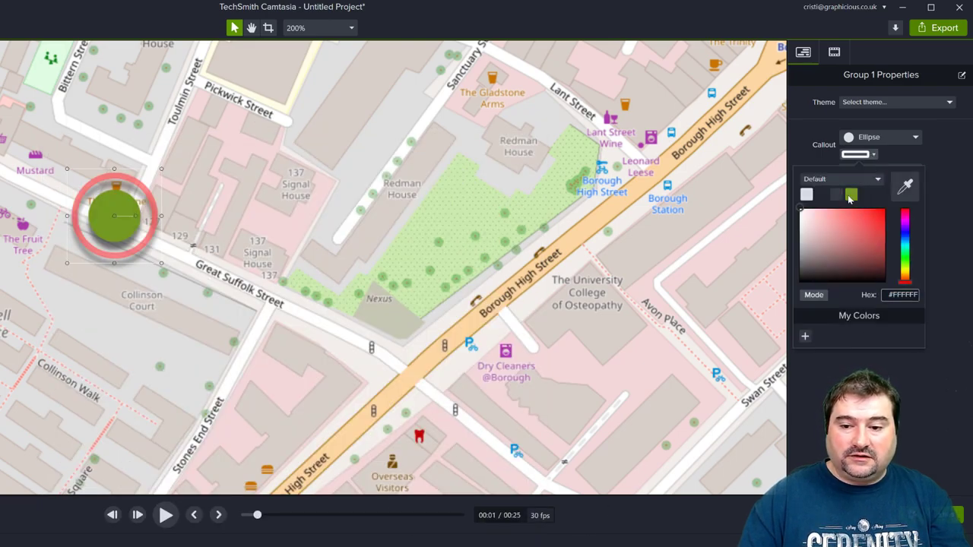
{"action": "left_click", "coordinate": [847, 193]}
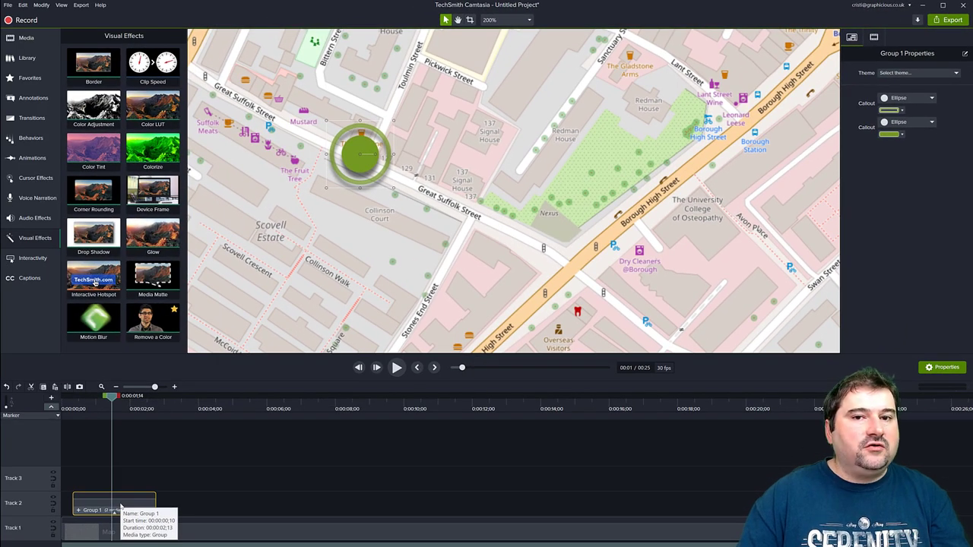
Step: Add the marker group to the Graphicious library as "Pulsating Beacon", using its visible size
{"action": "right_click", "coordinate": [121, 507]}
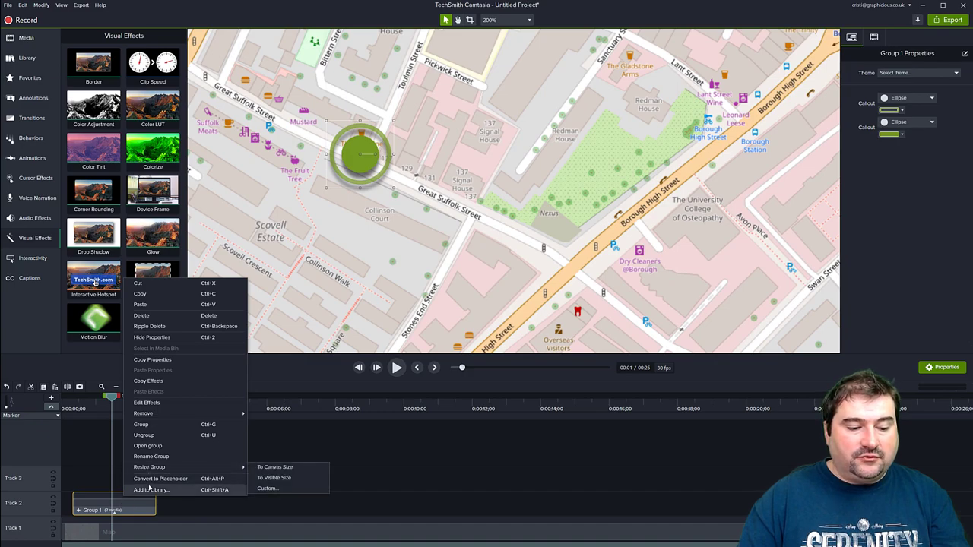
{"action": "left_click", "coordinate": [151, 489]}
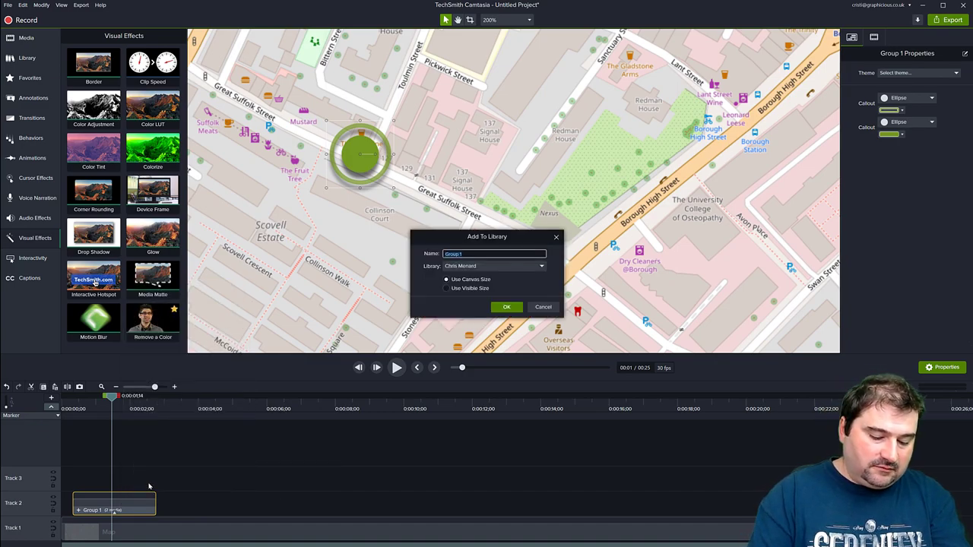
{"action": "type", "text": "Pulsating"}
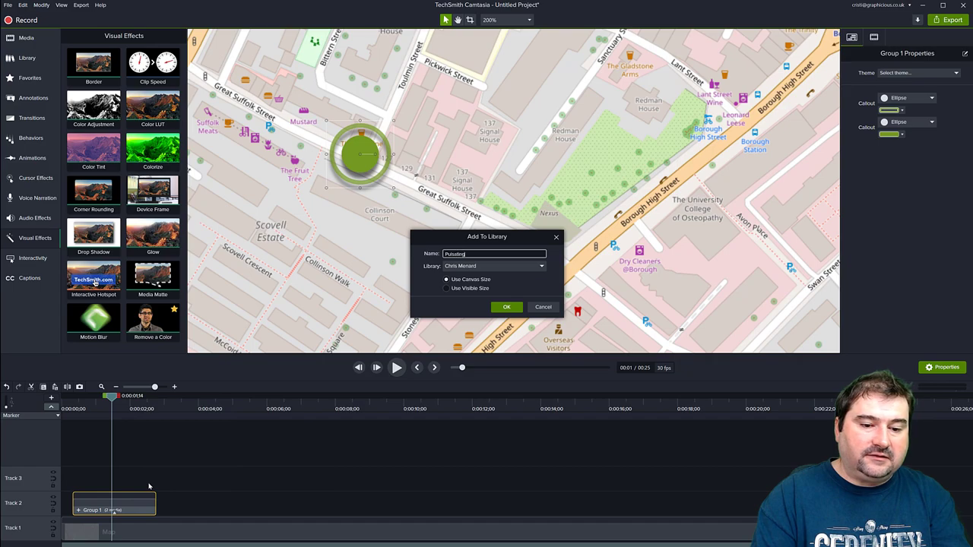
{"action": "type", "text": " Beadcon"}
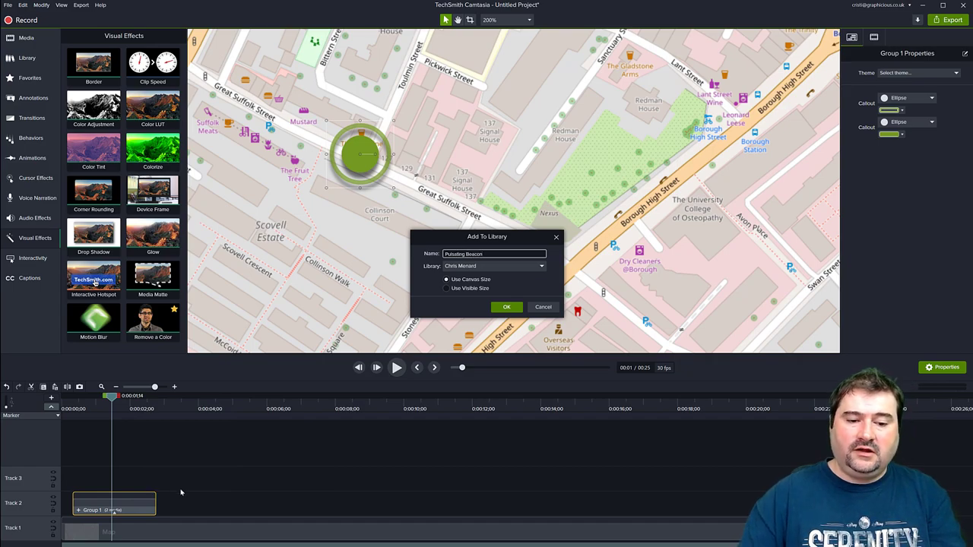
{"action": "left_click", "coordinate": [483, 267]}
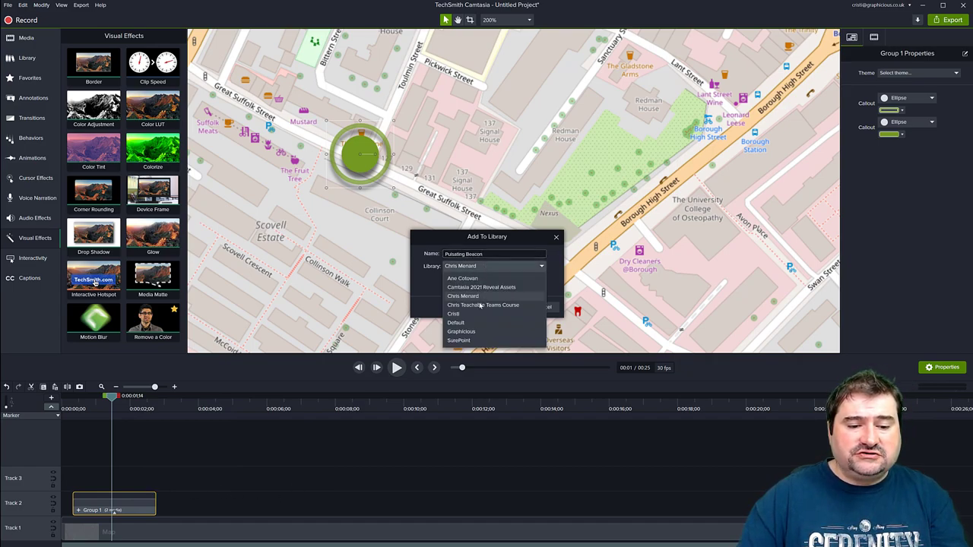
{"action": "left_click", "coordinate": [475, 333]}
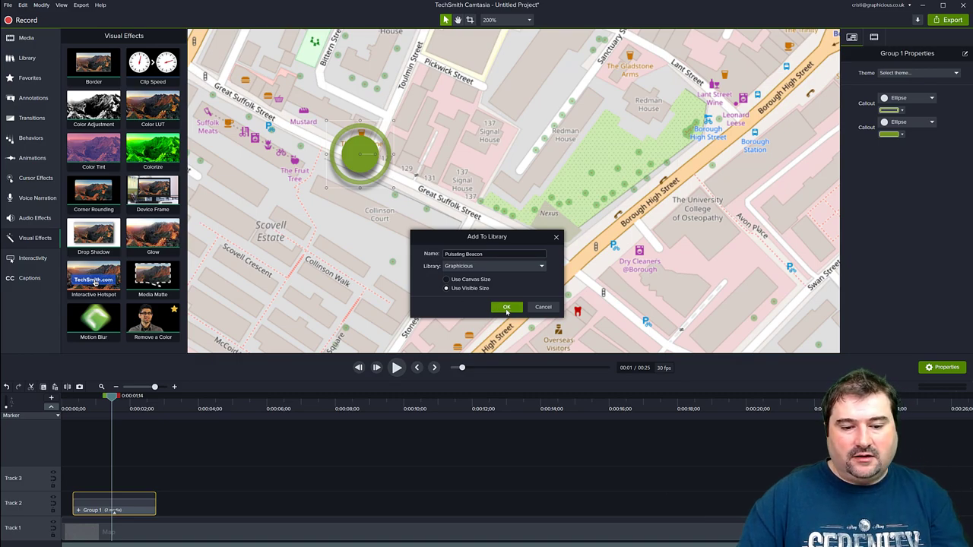
{"action": "left_click", "coordinate": [506, 308]}
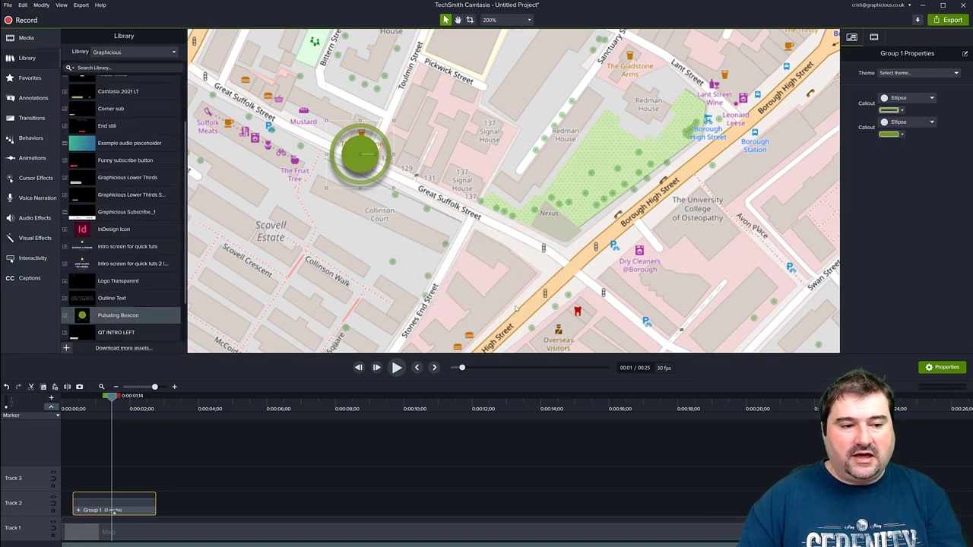
Step: Place the Pulsating Beacon library asset at the Great Suffolk Street and Borough High Street junction, and play it
{"action": "scroll", "coordinate": [94, 280], "scroll_direction": "down", "scroll_amount": 2}
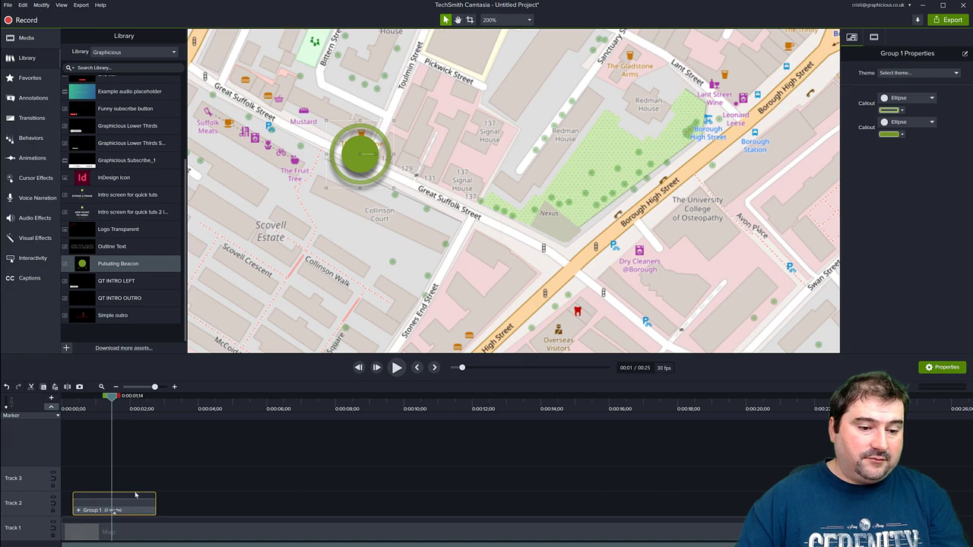
{"action": "scroll", "coordinate": [174, 468], "scroll_direction": "down", "scroll_amount": 2}
{"action": "scroll", "coordinate": [174, 468], "scroll_direction": "down", "scroll_amount": 1}
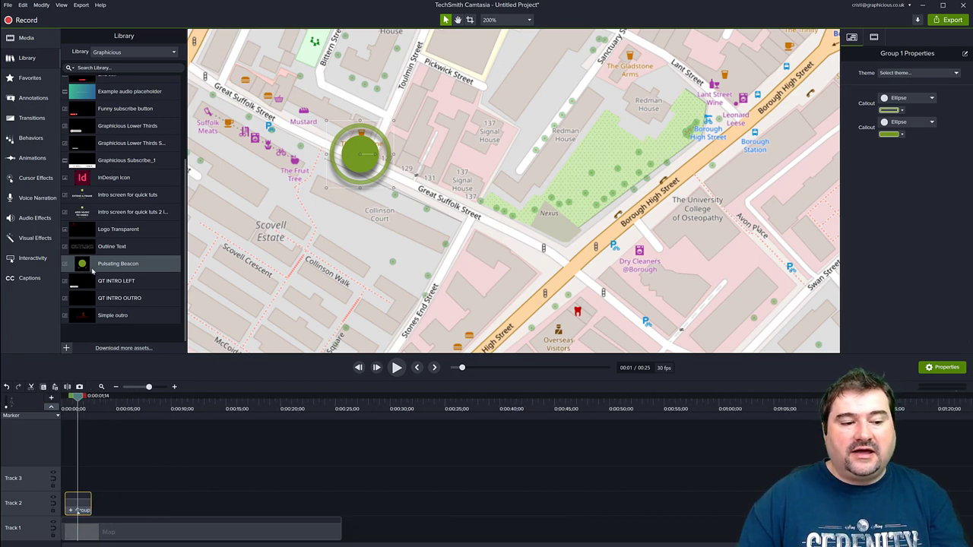
{"action": "left_click_drag", "start_coordinate": [82, 266], "coordinate": [587, 284]}
{"action": "key", "text": "space"}
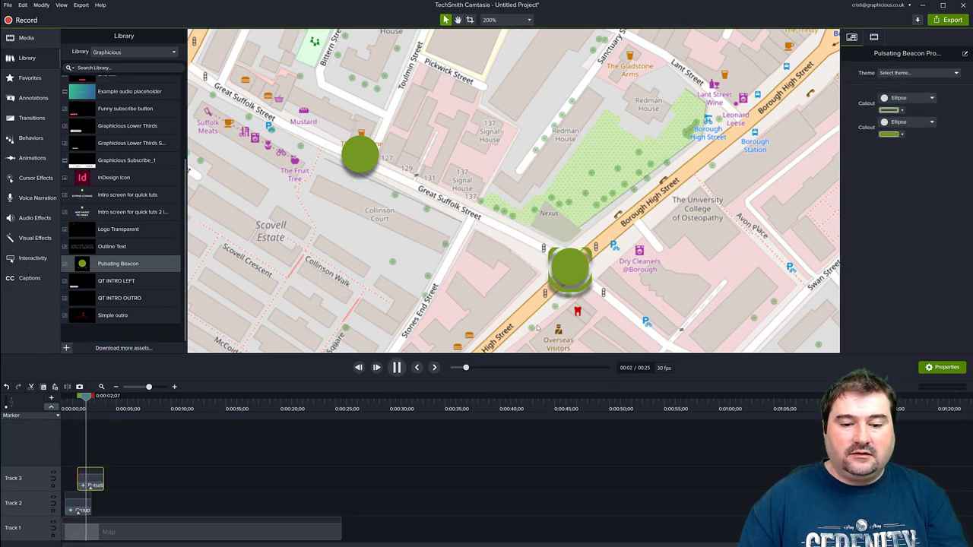
{"action": "scroll", "coordinate": [587, 290], "scroll_direction": "up", "scroll_amount": 2}
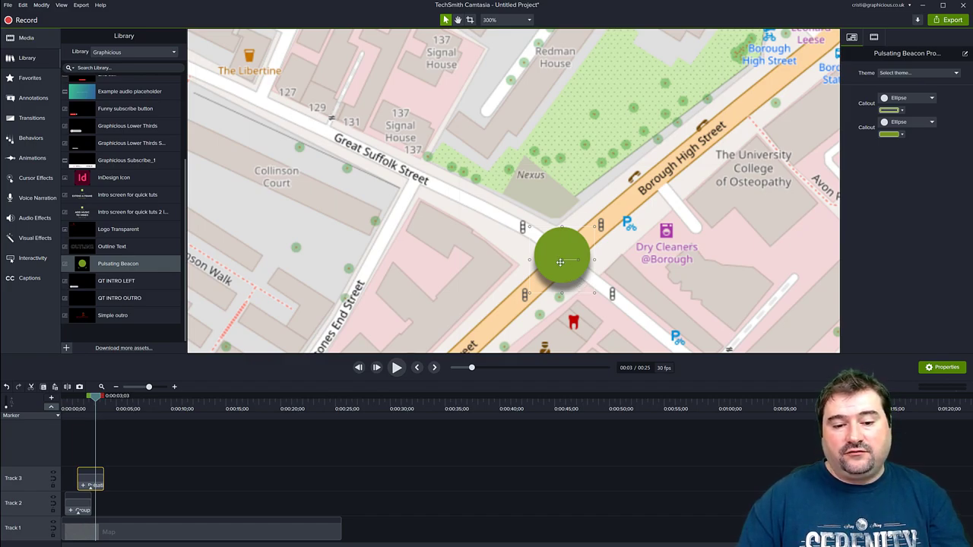
Step: Go to a frame where the new beacon's ring is cut off and resize its group to visible size
{"action": "mouse_move", "coordinate": [96, 397]}
{"action": "left_mouse_down"}
{"action": "mouse_move", "coordinate": [74, 397]}
{"action": "mouse_move", "coordinate": [88, 400]}
{"action": "left_mouse_up"}
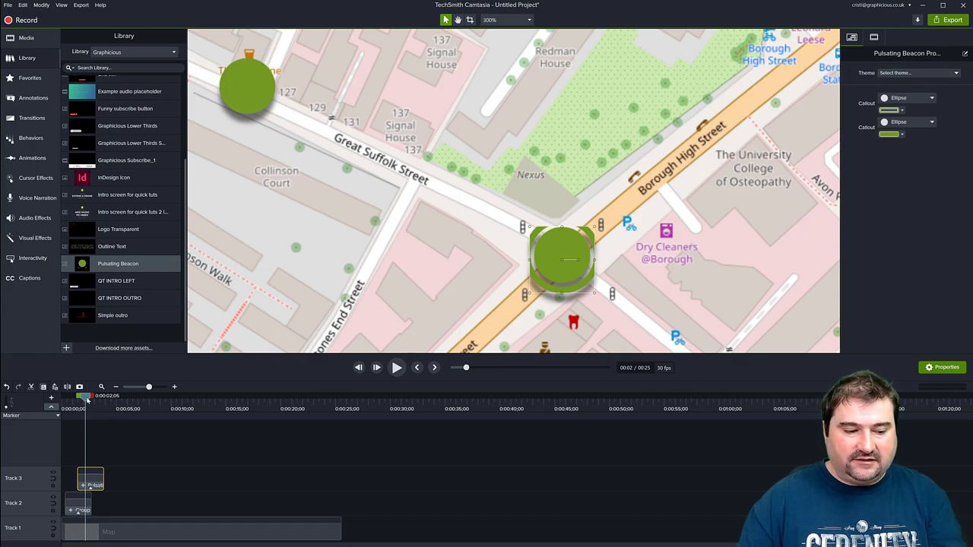
{"action": "left_click_drag", "start_coordinate": [91, 398], "coordinate": [92, 399]}
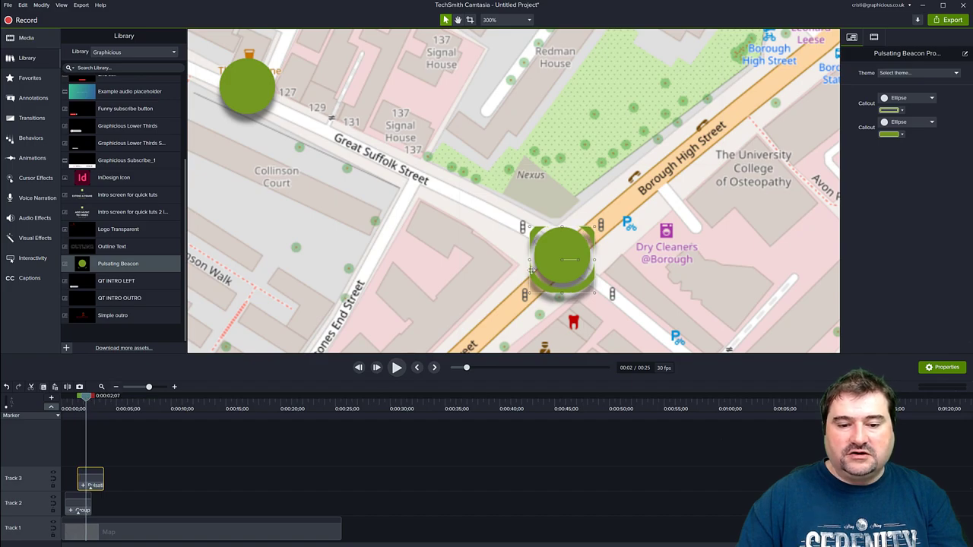
{"action": "right_click", "coordinate": [566, 247]}
{"action": "mouse_move", "coordinate": [611, 388]}
{"action": "left_click", "coordinate": [674, 396]}
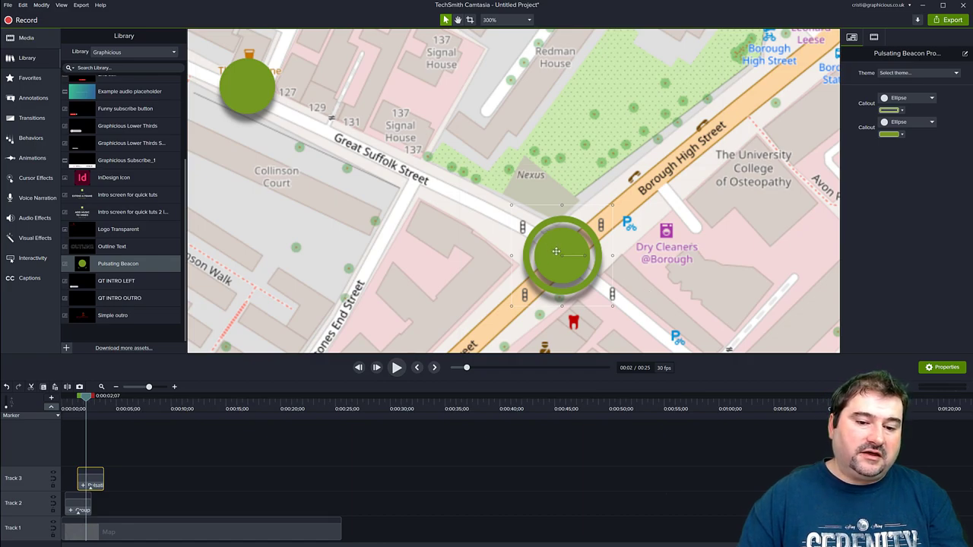
Step: Move the new beacon beside the Nexus building and play its animation
{"action": "left_click_drag", "start_coordinate": [554, 252], "coordinate": [501, 151]}
{"action": "left_click_drag", "start_coordinate": [80, 393], "coordinate": [92, 403]}
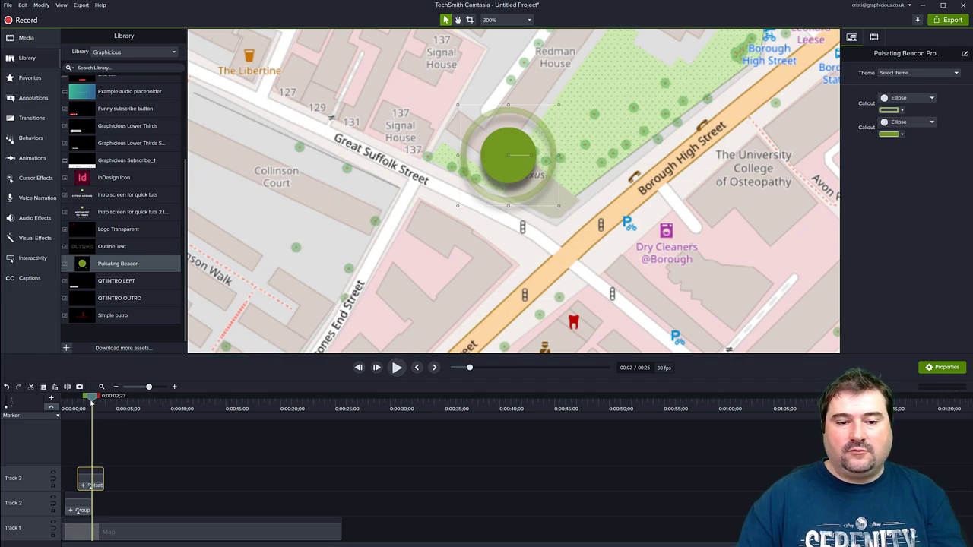
{"action": "left_click_drag", "start_coordinate": [93, 403], "coordinate": [77, 403]}
{"action": "key", "text": "space"}
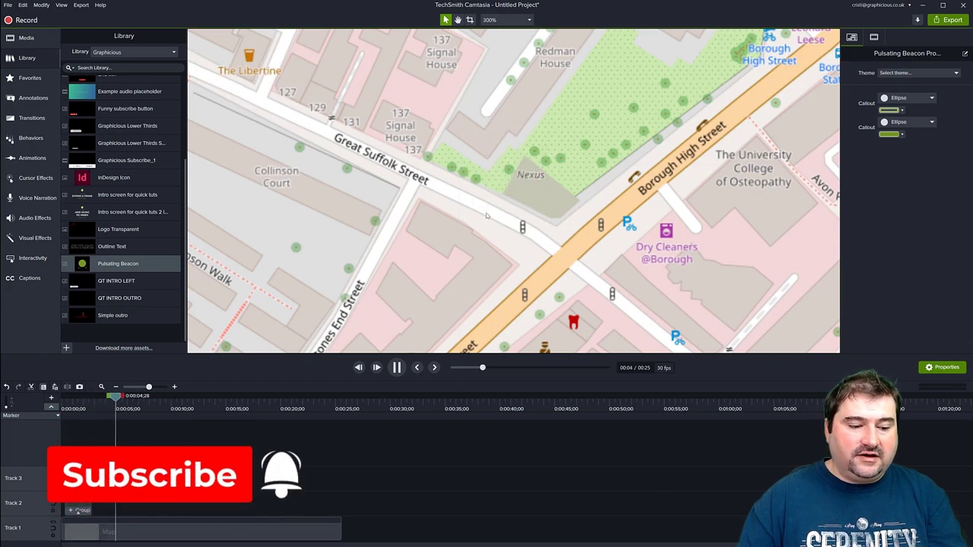
{"action": "key", "text": "space"}
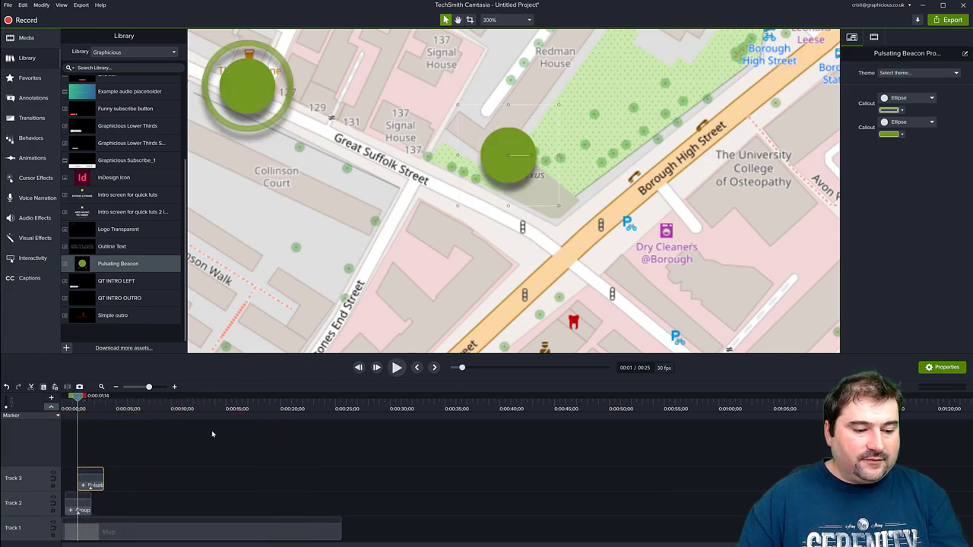
Step: Move the new beacon onto Borough High Street, recolour its ring pink and its circle magenta #FF00C6, and play it
{"action": "scroll", "coordinate": [456, 255], "scroll_direction": "down", "scroll_amount": 4}
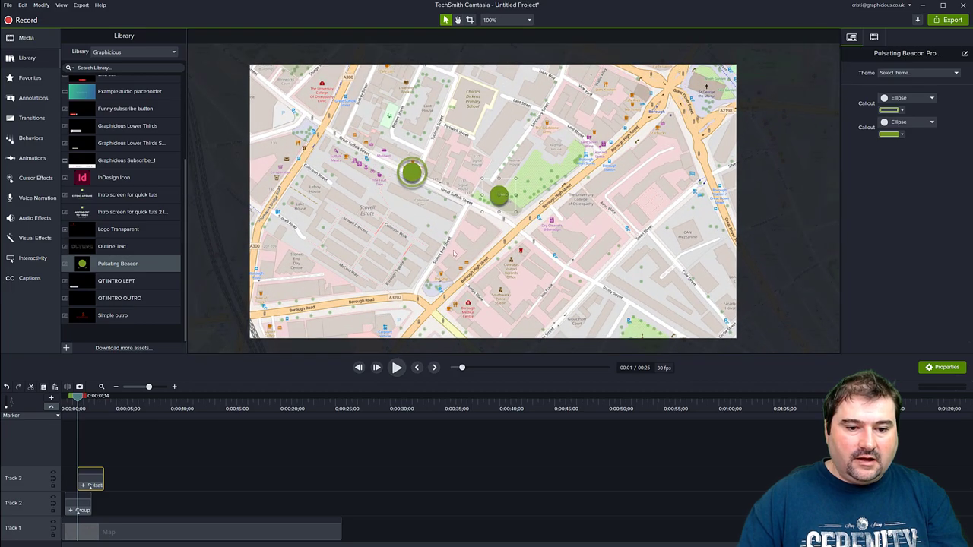
{"action": "left_click_drag", "start_coordinate": [494, 198], "coordinate": [597, 172]}
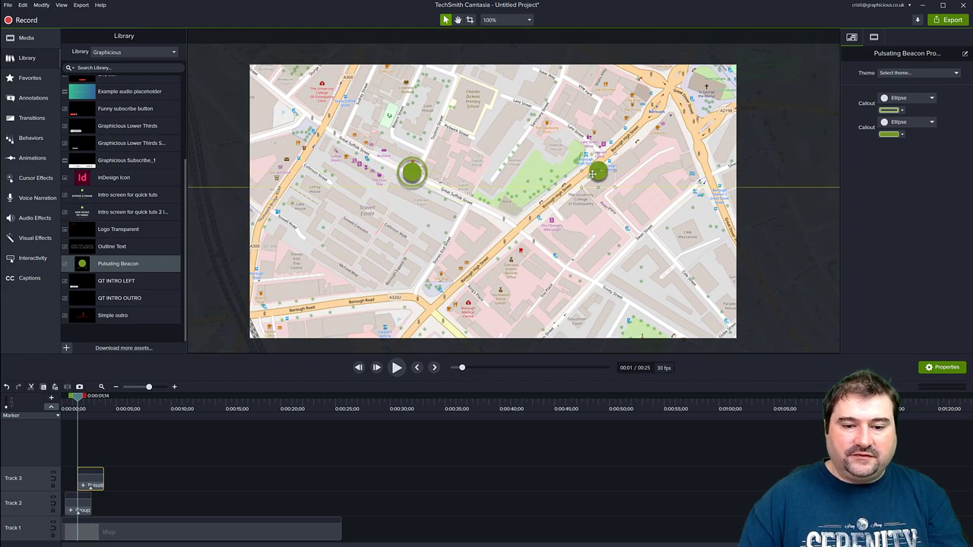
{"action": "left_click", "coordinate": [902, 111]}
{"action": "left_click", "coordinate": [924, 156]}
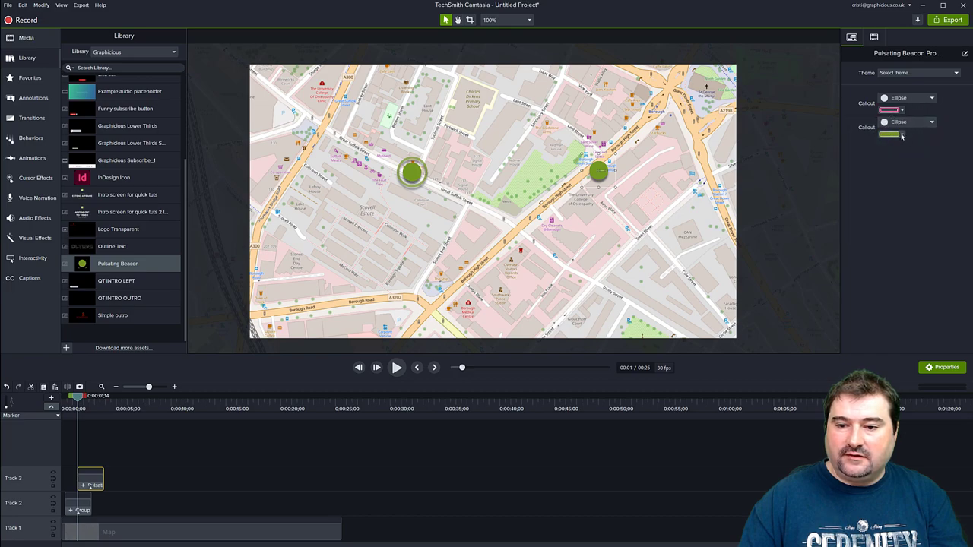
{"action": "left_click", "coordinate": [900, 133]}
{"action": "left_click", "coordinate": [923, 180]}
{"action": "left_click_drag", "start_coordinate": [908, 177], "coordinate": [920, 173]}
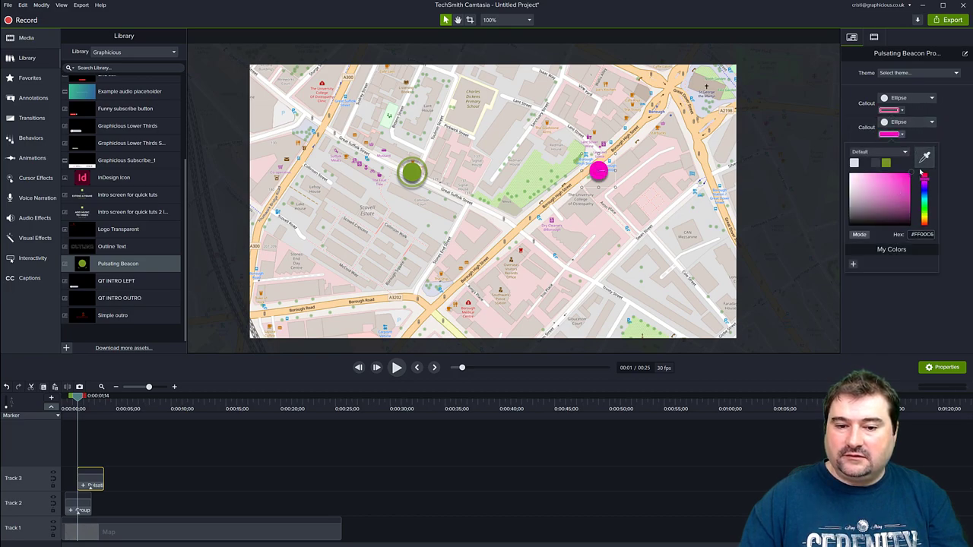
{"action": "left_click", "coordinate": [893, 292]}
{"action": "key", "text": "space"}
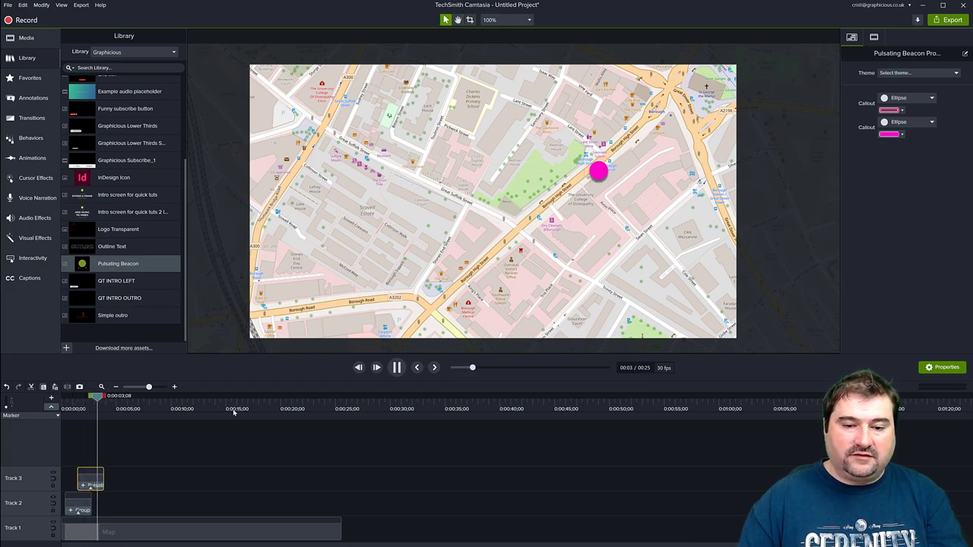
{"action": "key", "text": "space"}
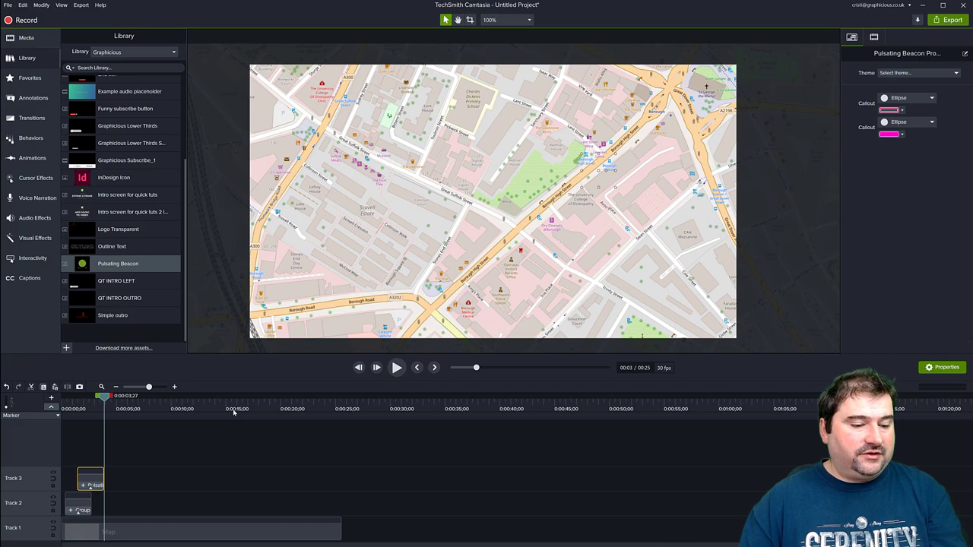
Step: Delete the Pulsating Beacon clip from Track 3
{"action": "scroll", "coordinate": [136, 481], "scroll_direction": "up", "scroll_amount": 3, "text": "ctrl"}
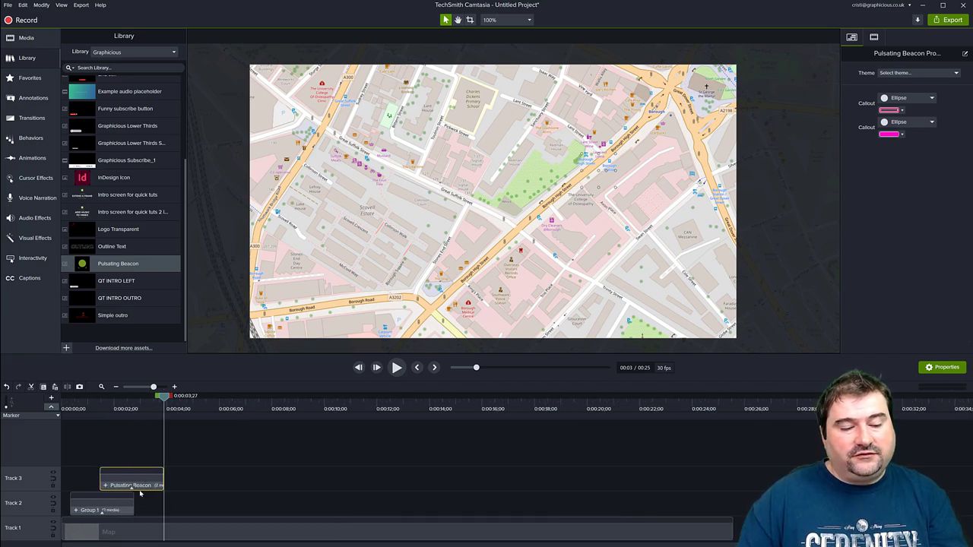
{"action": "left_click_drag", "start_coordinate": [122, 487], "coordinate": [106, 510]}
{"action": "key", "text": "Delete"}
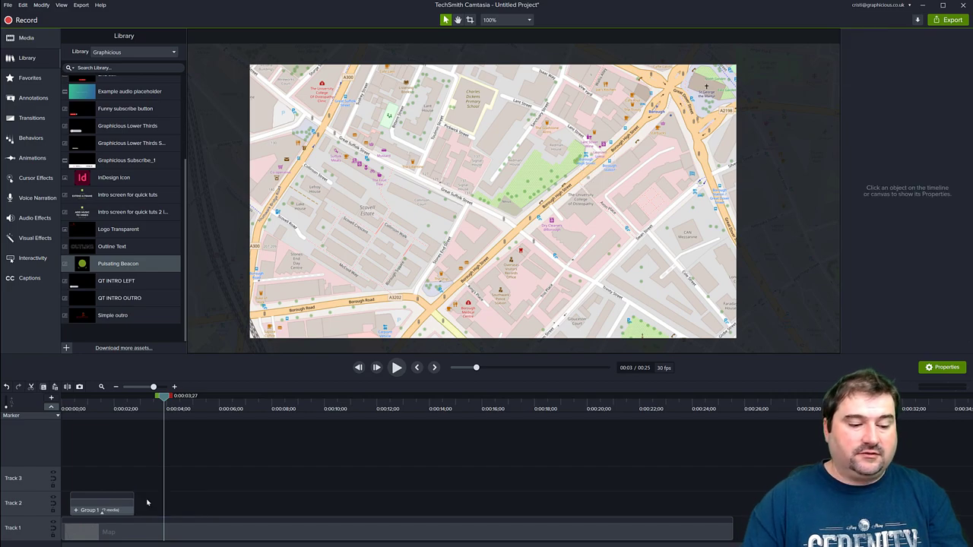
Step: Recolour both the ring and the circle of the Track 2 marker group to a bright pinkish red
{"action": "left_click_drag", "start_coordinate": [156, 403], "coordinate": [109, 438]}
{"action": "left_click", "coordinate": [113, 513]}
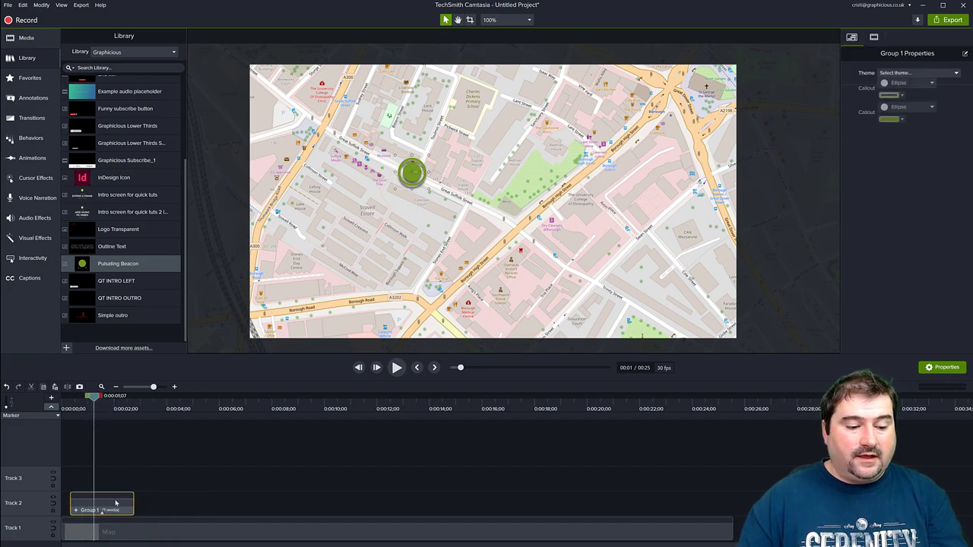
{"action": "left_click", "coordinate": [900, 110]}
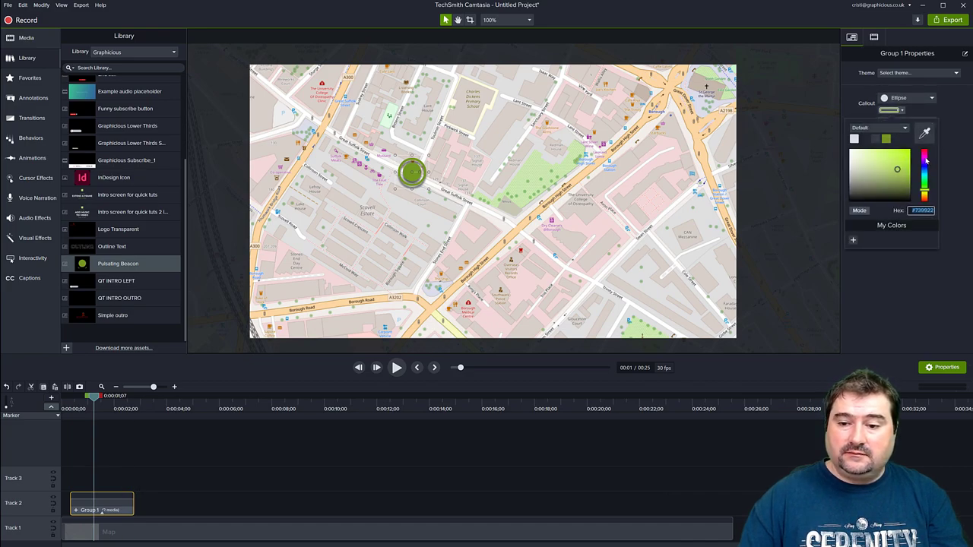
{"action": "left_click", "coordinate": [927, 152]}
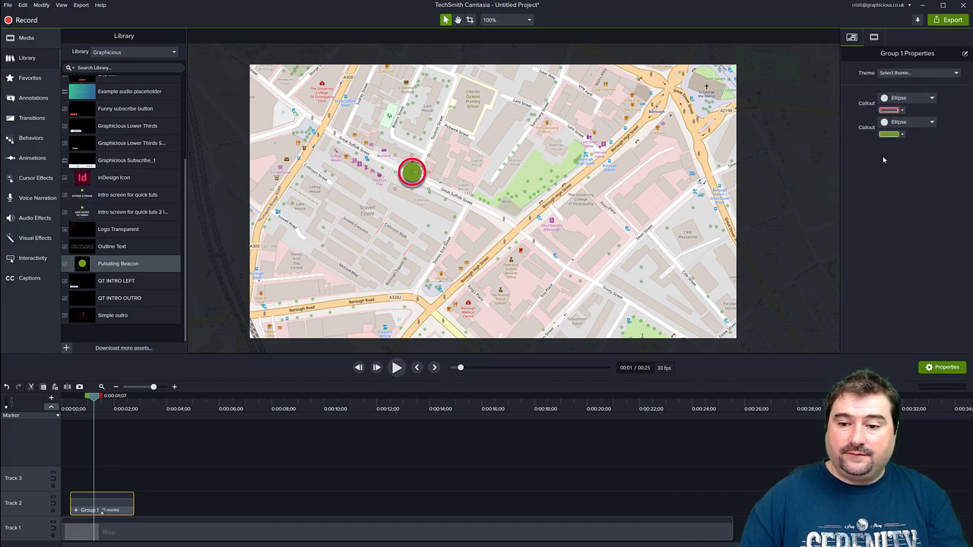
{"action": "left_click", "coordinate": [891, 135]}
{"action": "left_click", "coordinate": [925, 177]}
{"action": "left_click", "coordinate": [910, 181]}
{"action": "left_click", "coordinate": [897, 296]}
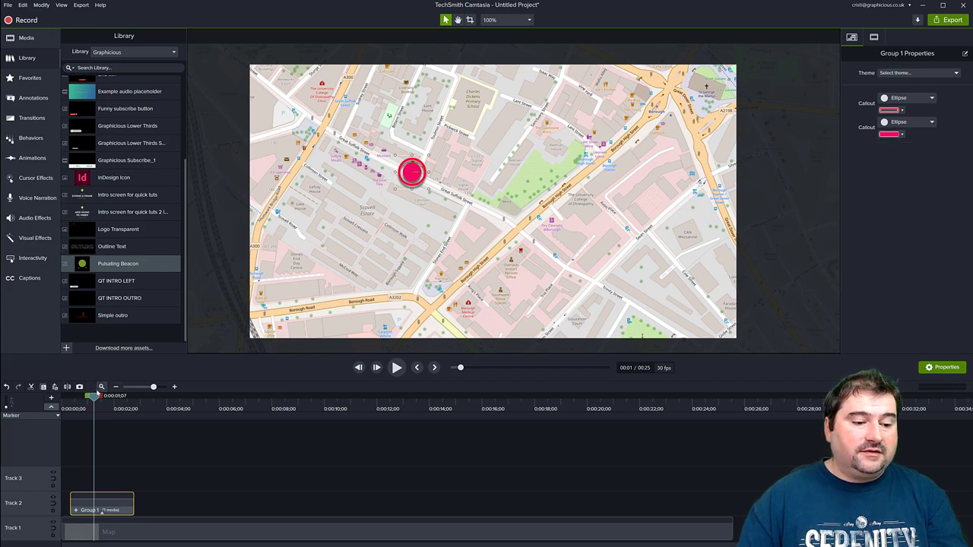
Step: Move the marker clip to the timeline start, and enlarge the map to 97.9% at X 1395.2, Y -564.5
{"action": "left_click_drag", "start_coordinate": [92, 401], "coordinate": [69, 507]}
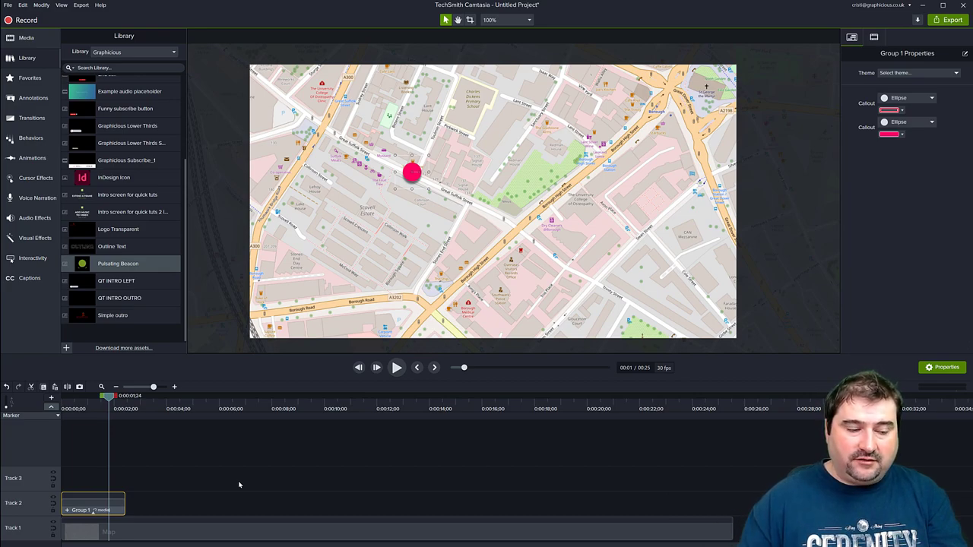
{"action": "left_click_drag", "start_coordinate": [398, 189], "coordinate": [652, 256]}
{"action": "left_click_drag", "start_coordinate": [353, 105], "coordinate": [224, 68]}
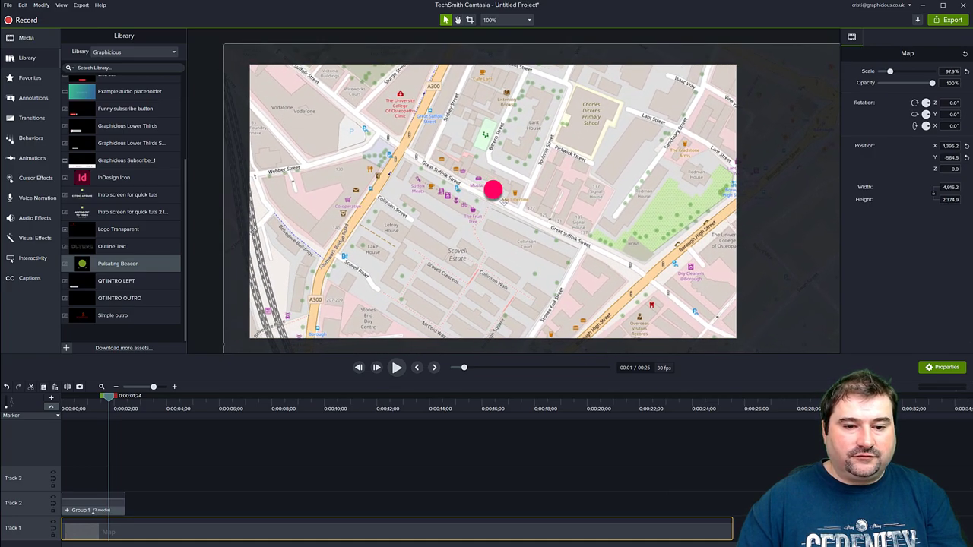
Step: Move the marker group to the junction of Great Suffolk Street and the A300, and set the playhead to 0:00:01;20
{"action": "left_click_drag", "start_coordinate": [497, 194], "coordinate": [406, 150]}
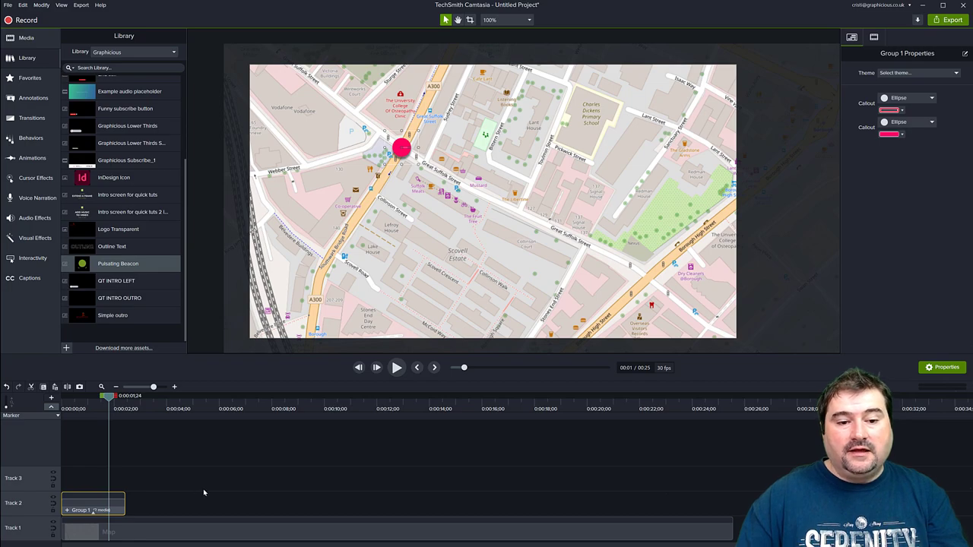
{"action": "mouse_move", "coordinate": [109, 396]}
{"action": "left_mouse_down"}
{"action": "mouse_move", "coordinate": [72, 397]}
{"action": "mouse_move", "coordinate": [100, 407]}
{"action": "mouse_move", "coordinate": [114, 397]}
{"action": "mouse_move", "coordinate": [74, 397]}
{"action": "mouse_move", "coordinate": [105, 411]}
{"action": "left_mouse_up"}
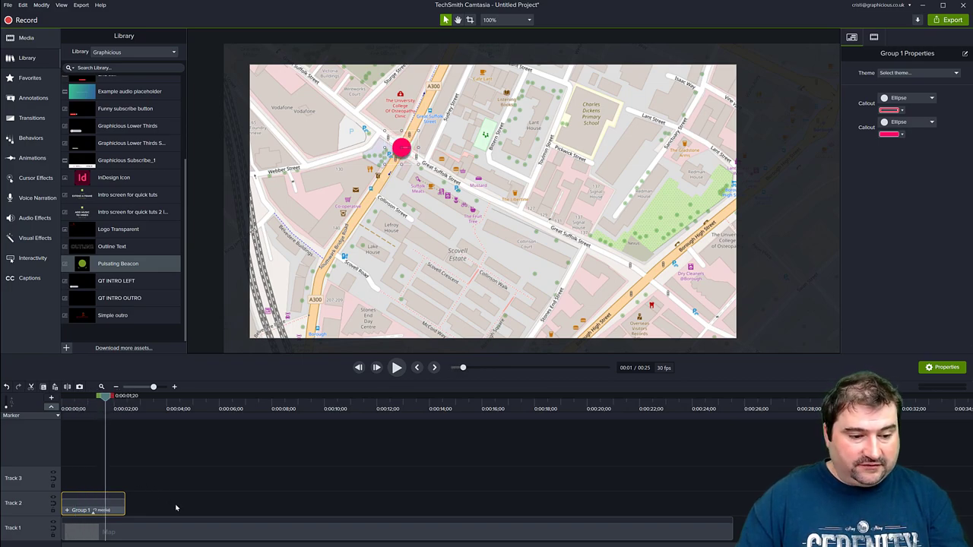
{"action": "scroll", "coordinate": [176, 507], "scroll_direction": "up", "scroll_amount": 2}
{"action": "scroll", "coordinate": [128, 502], "scroll_direction": "down", "scroll_amount": 2}
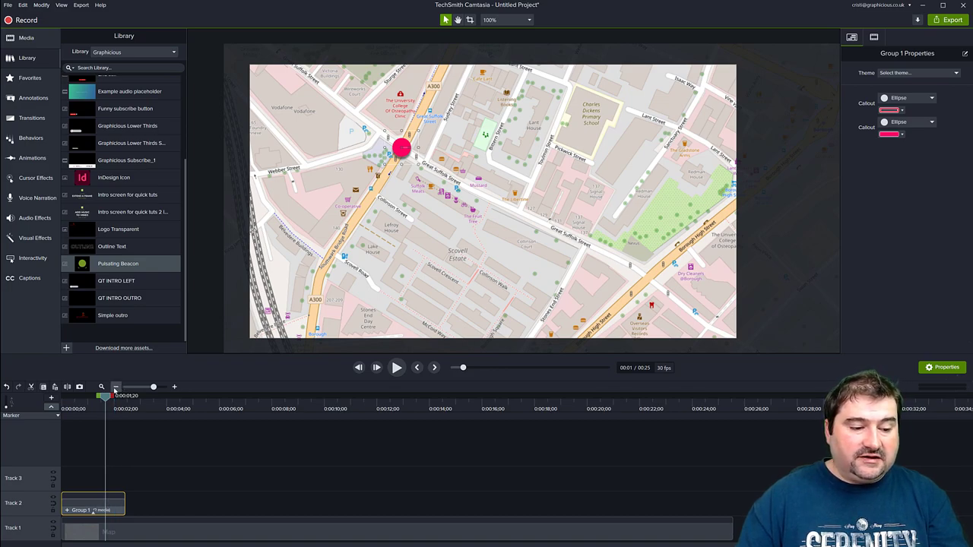
{"action": "left_click_drag", "start_coordinate": [106, 398], "coordinate": [119, 506]}
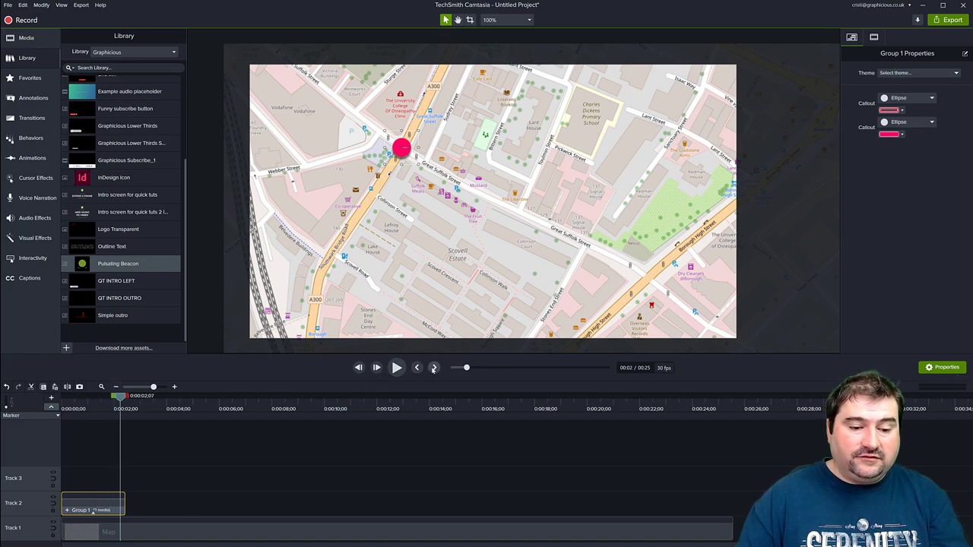
{"action": "left_click", "coordinate": [434, 368]}
{"action": "left_click", "coordinate": [416, 369]}
{"action": "left_click", "coordinate": [434, 368]}
{"action": "left_click", "coordinate": [417, 369]}
{"action": "left_click", "coordinate": [434, 368]}
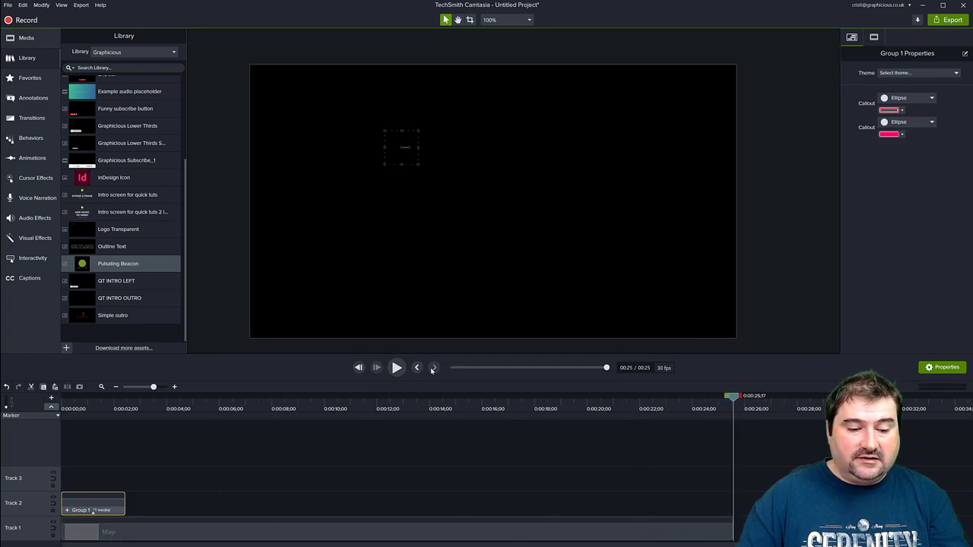
{"action": "left_click", "coordinate": [416, 369]}
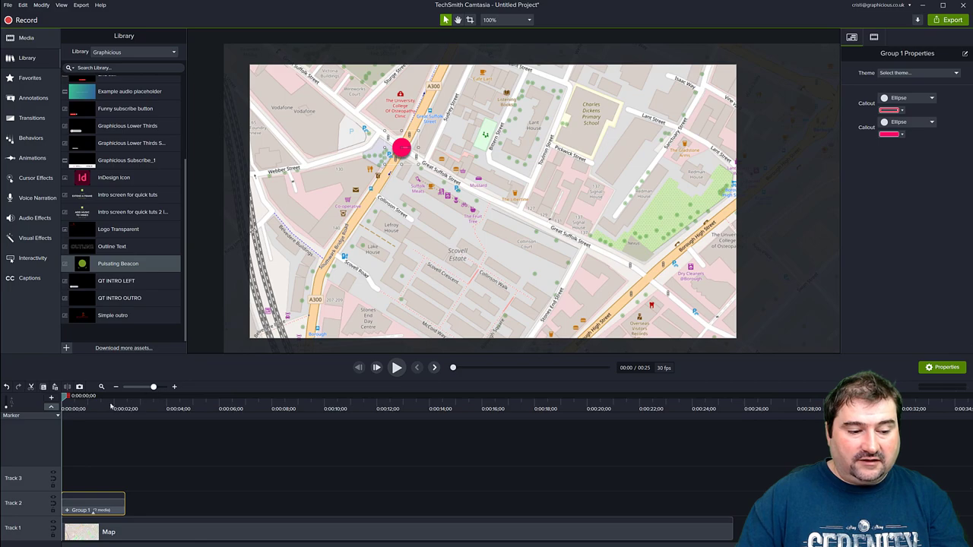
Step: Paste ten copies of the marker group end to end along Track 2, and extend the Map clip to the end of the last copy
{"action": "left_click_drag", "start_coordinate": [65, 397], "coordinate": [383, 402]}
{"action": "key", "text": "ctrl+v"}
{"action": "key", "text": "ctrl+v"}
{"action": "key", "text": "ctrl+v"}
{"action": "key", "text": "ctrl+v"}
{"action": "key", "text": "ctrl+v"}
{"action": "left_click_drag", "start_coordinate": [384, 526], "coordinate": [510, 528]}
{"action": "key", "text": "ctrl+v"}
{"action": "key", "text": "ctrl+v"}
{"action": "left_click_drag", "start_coordinate": [511, 403], "coordinate": [702, 408]}
{"action": "key", "text": "ctrl+v"}
{"action": "key", "text": "ctrl+v"}
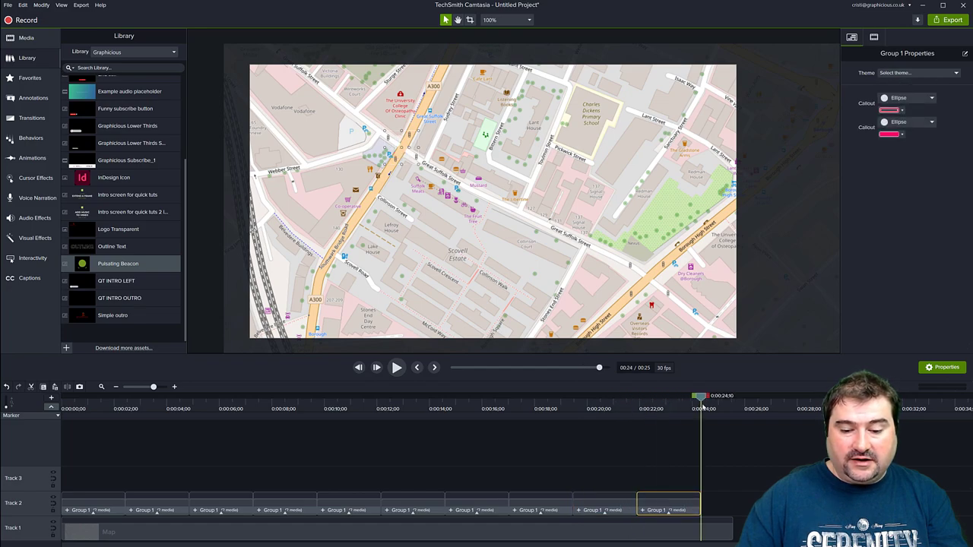
{"action": "key", "text": "ctrl+v"}
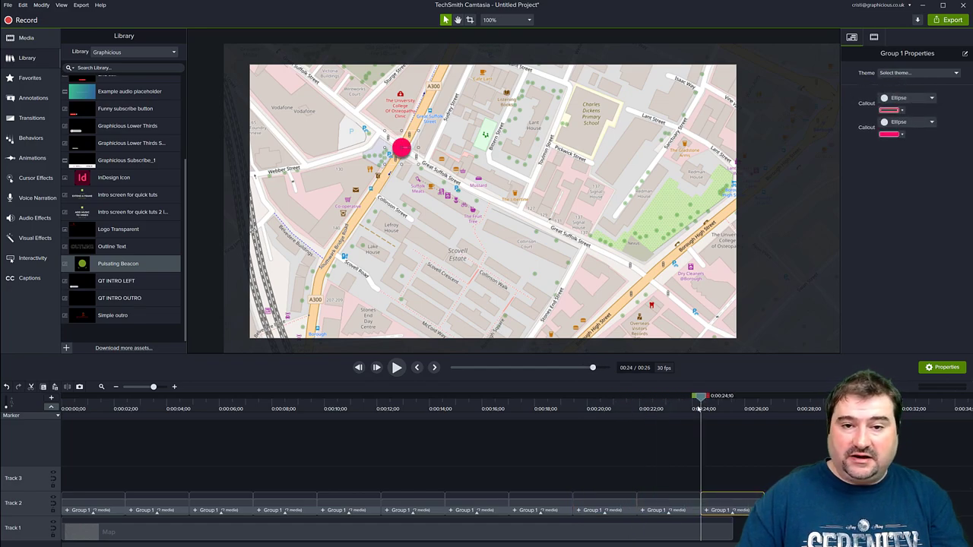
{"action": "left_click", "coordinate": [730, 535]}
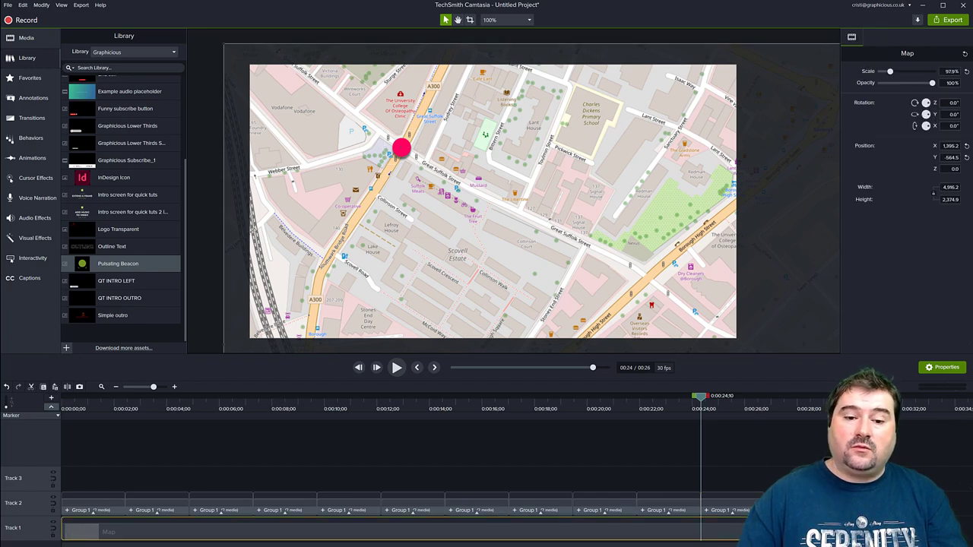
Step: Play back the repeated marker from the timeline start, and combine all the Track 2 marker clips into a single group
{"action": "left_click_drag", "start_coordinate": [702, 402], "coordinate": [67, 403]}
{"action": "key", "text": "space"}
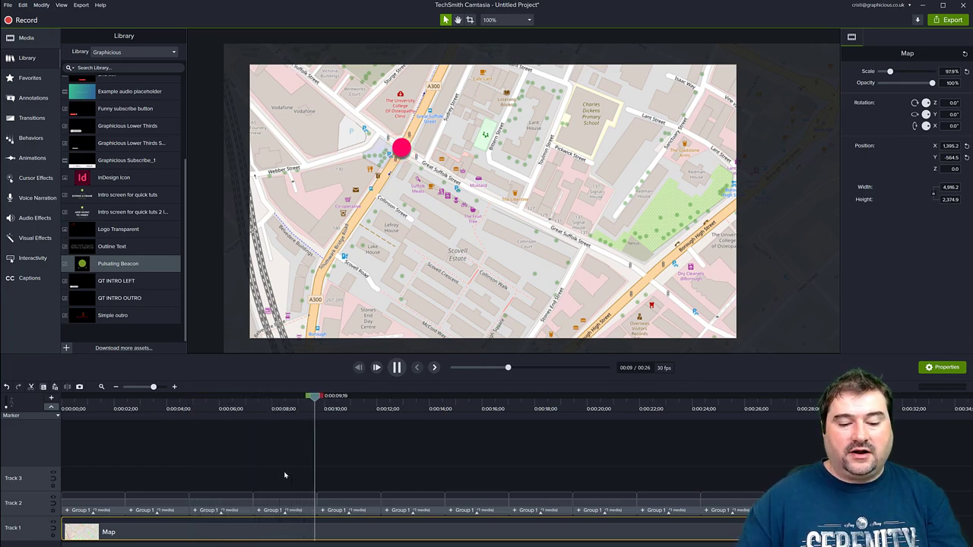
{"action": "key", "text": "space"}
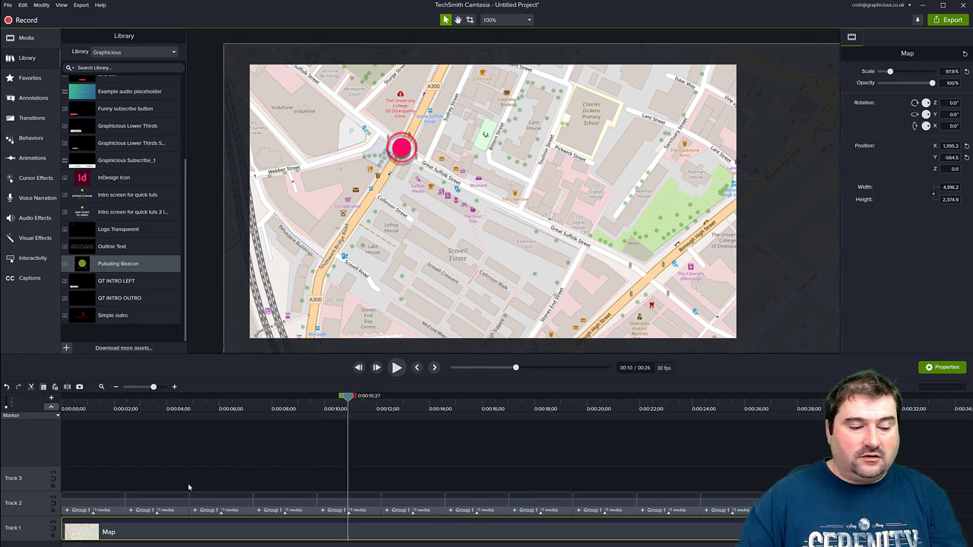
{"action": "left_click_drag", "start_coordinate": [84, 474], "coordinate": [732, 504]}
{"action": "key", "text": "ctrl+g"}
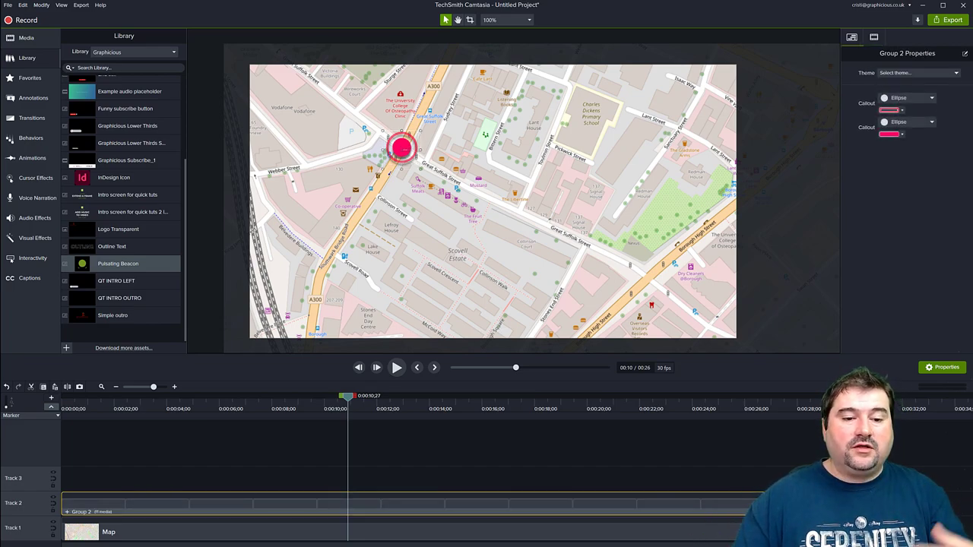
Step: Try the combined marker group at the Lant Street junction during playback, and return it to the junction of Great Suffolk Street and the A300
{"action": "left_click_drag", "start_coordinate": [388, 401], "coordinate": [343, 429]}
{"action": "left_click_drag", "start_coordinate": [652, 150], "coordinate": [688, 125]}
{"action": "key", "text": "space"}
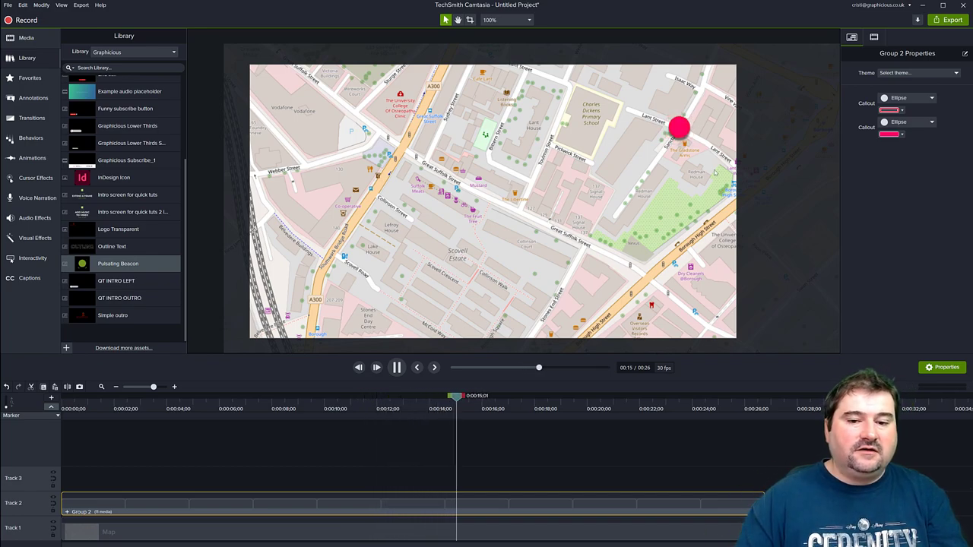
{"action": "key", "text": "space"}
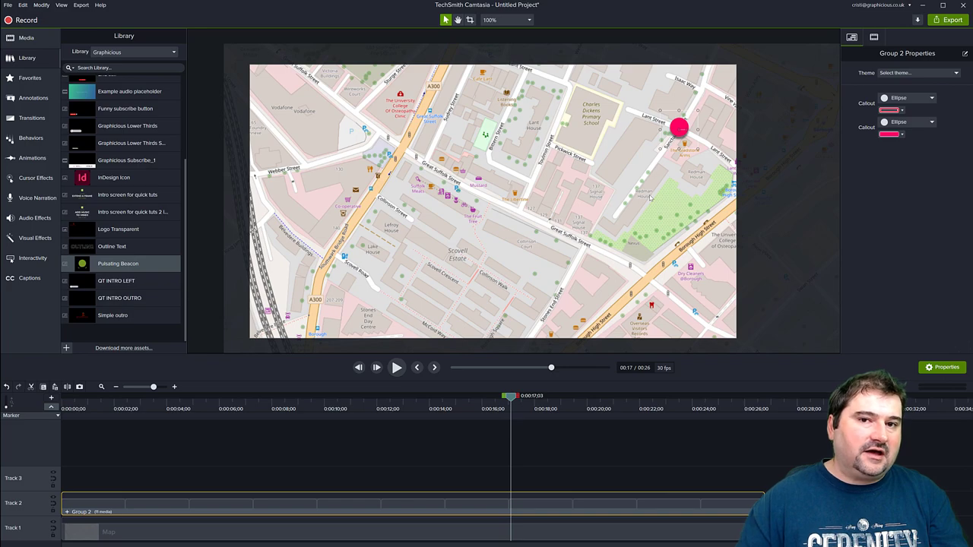
{"action": "left_click_drag", "start_coordinate": [683, 117], "coordinate": [399, 149]}
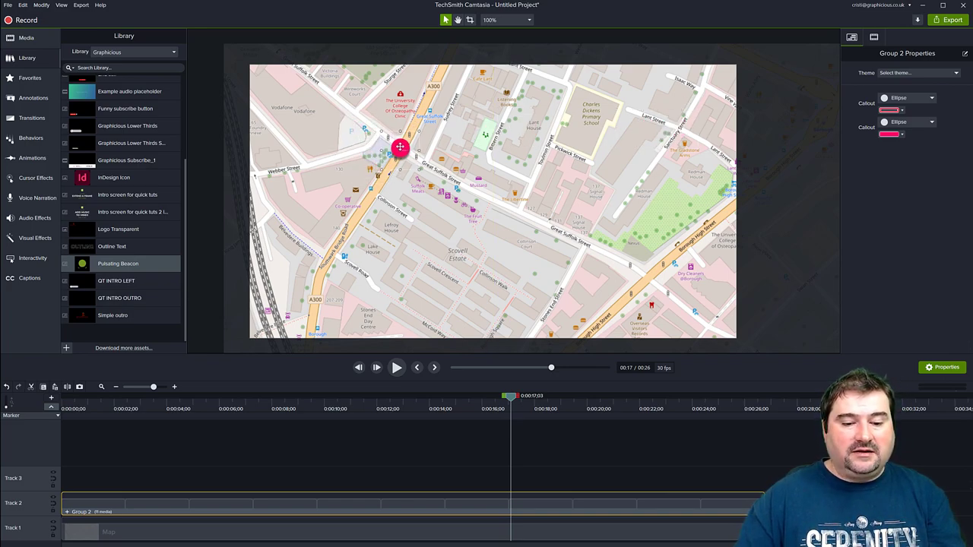
Step: Animate Group 2 from 0:00:00;15 to 0:00:07;09 so the marker ends at the junction of Great Suffolk Street and Borough High Street
{"action": "left_click_drag", "start_coordinate": [511, 395], "coordinate": [731, 431]}
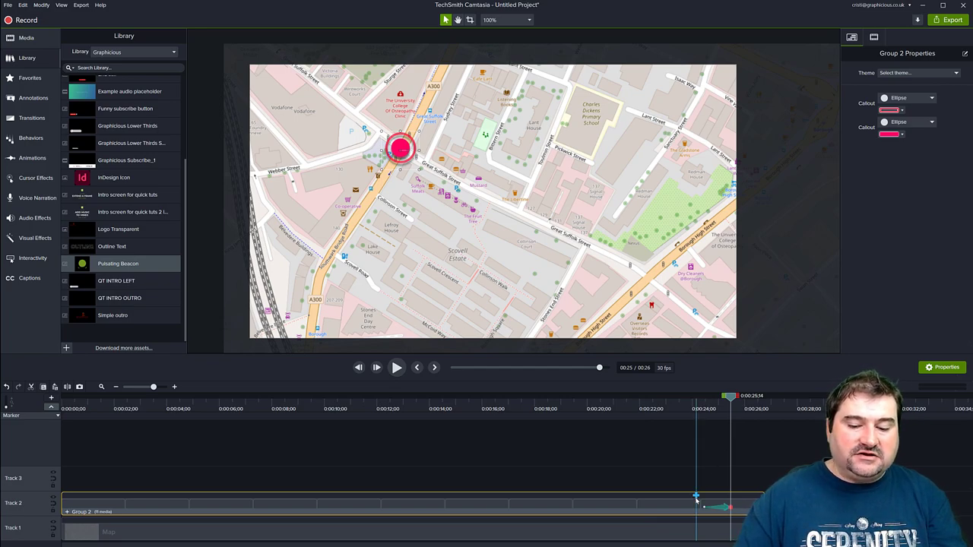
{"action": "left_click_drag", "start_coordinate": [703, 506], "coordinate": [74, 508]}
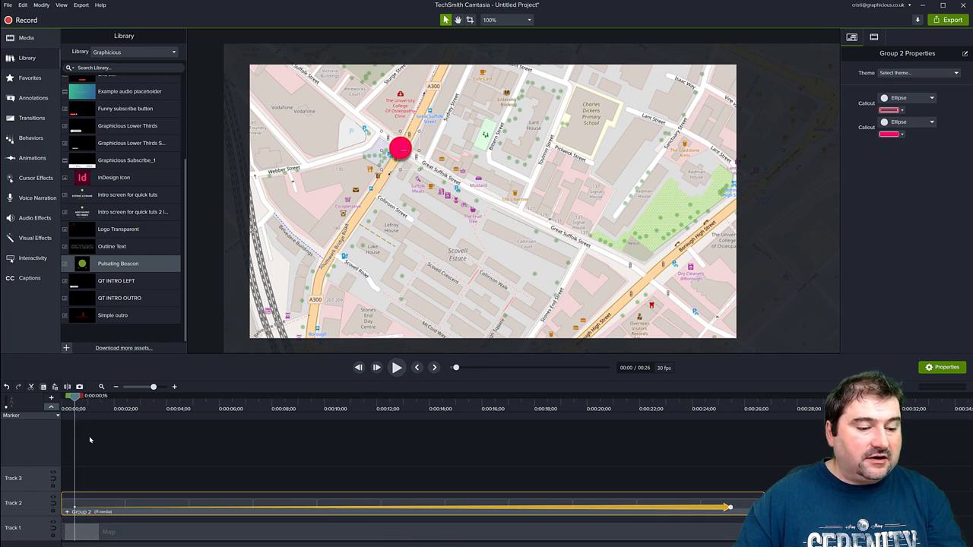
{"action": "mouse_move", "coordinate": [74, 397]}
{"action": "left_mouse_down"}
{"action": "mouse_move", "coordinate": [491, 437]}
{"action": "mouse_move", "coordinate": [74, 410]}
{"action": "left_mouse_up"}
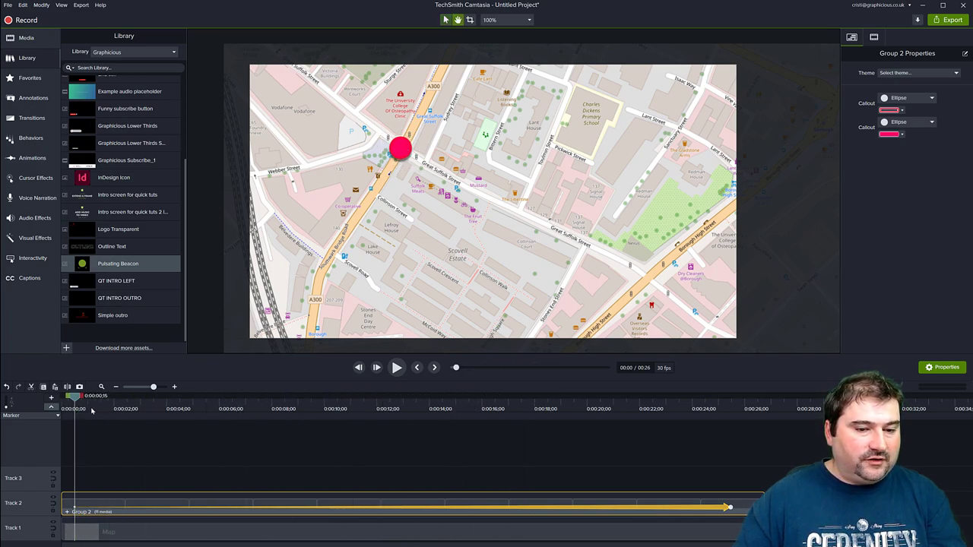
{"action": "key", "text": "space"}
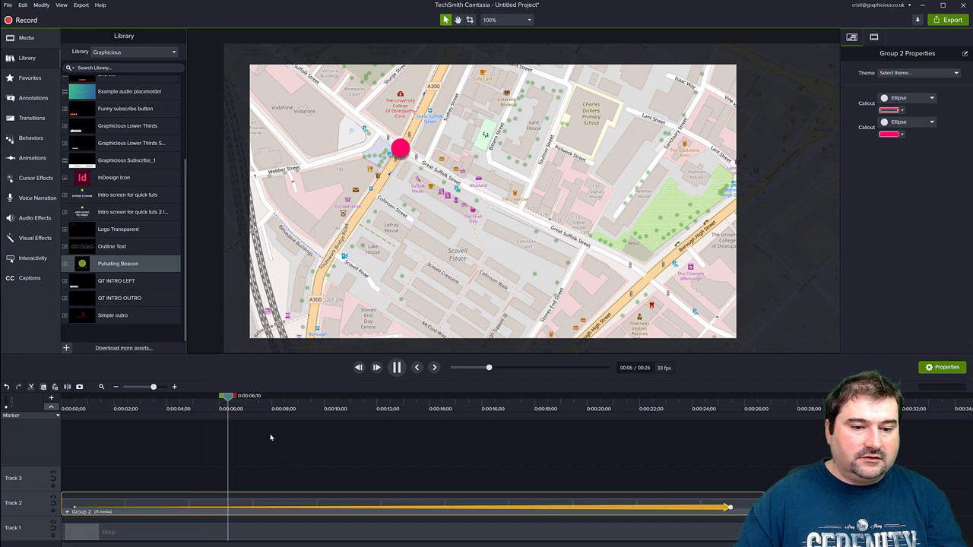
{"action": "key", "text": "space"}
{"action": "left_click_drag", "start_coordinate": [729, 508], "coordinate": [254, 506]}
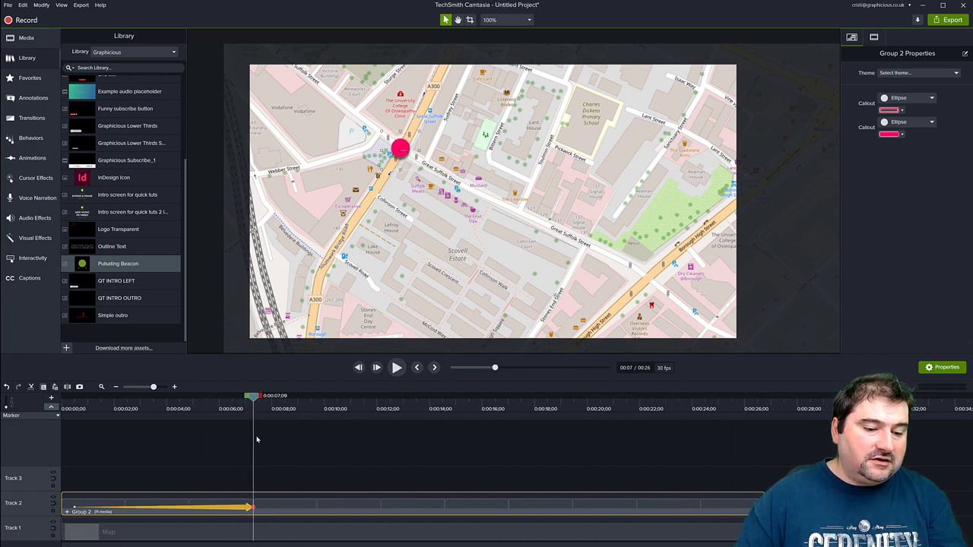
{"action": "left_click_drag", "start_coordinate": [396, 150], "coordinate": [645, 280]}
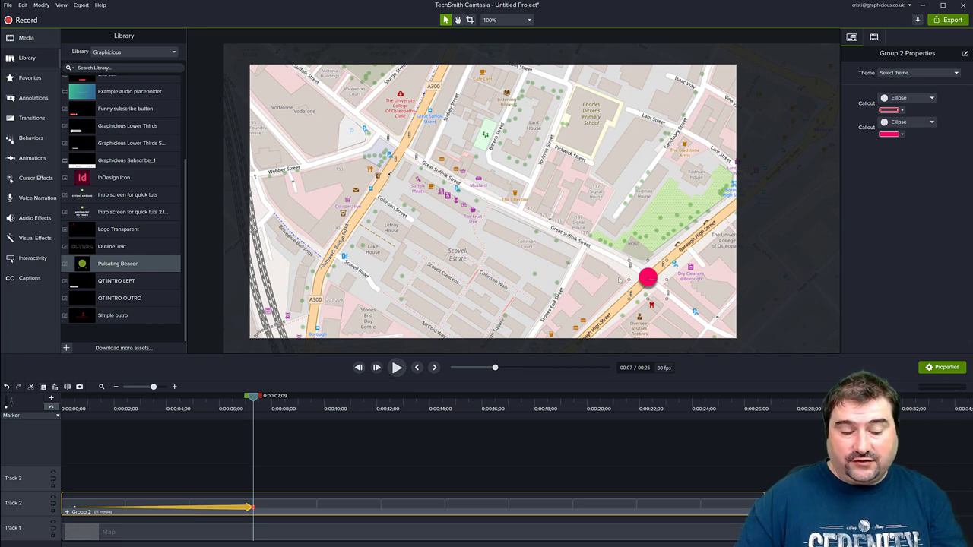
Step: Review the easing options of the Group 2 animation, and play the marker's movement from the timeline start
{"action": "right_click", "coordinate": [246, 509]}
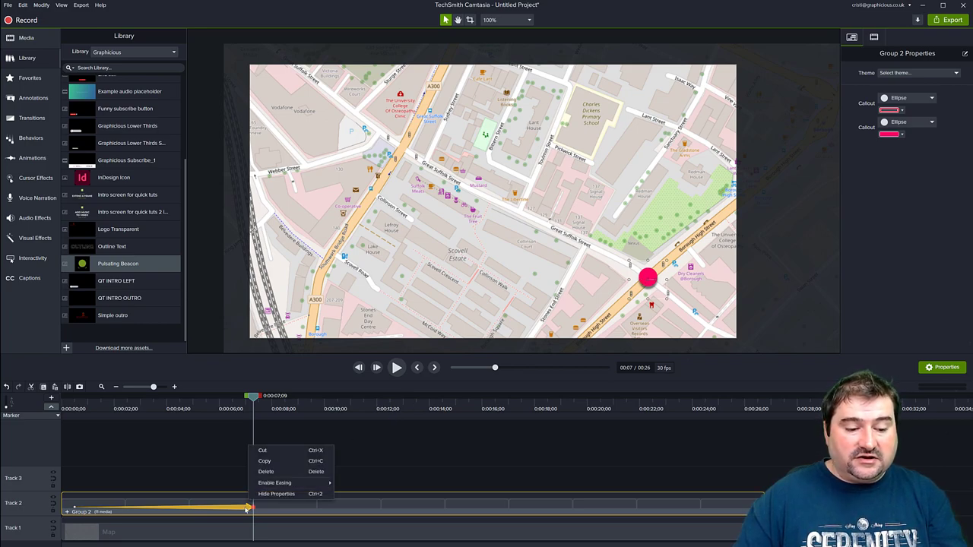
{"action": "mouse_move", "coordinate": [322, 485]}
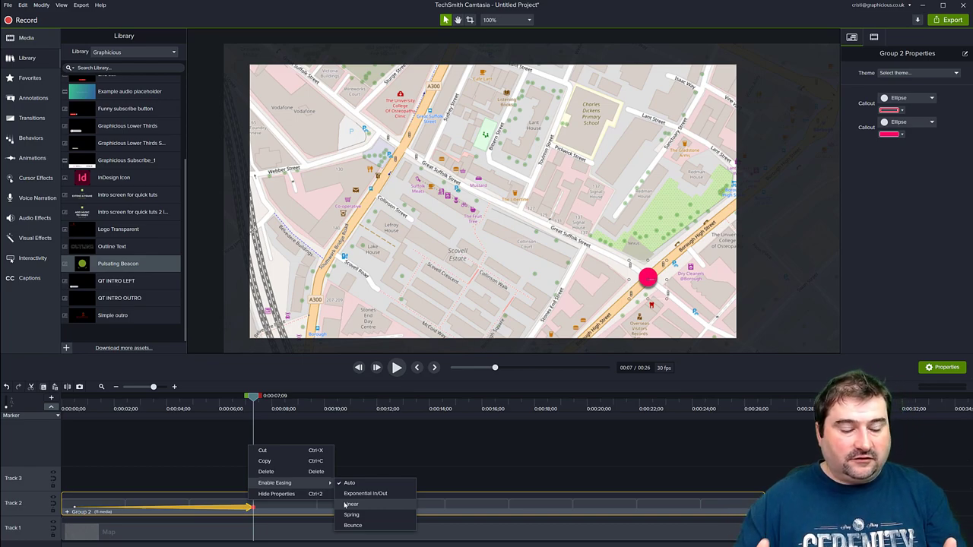
{"action": "left_click", "coordinate": [70, 397]}
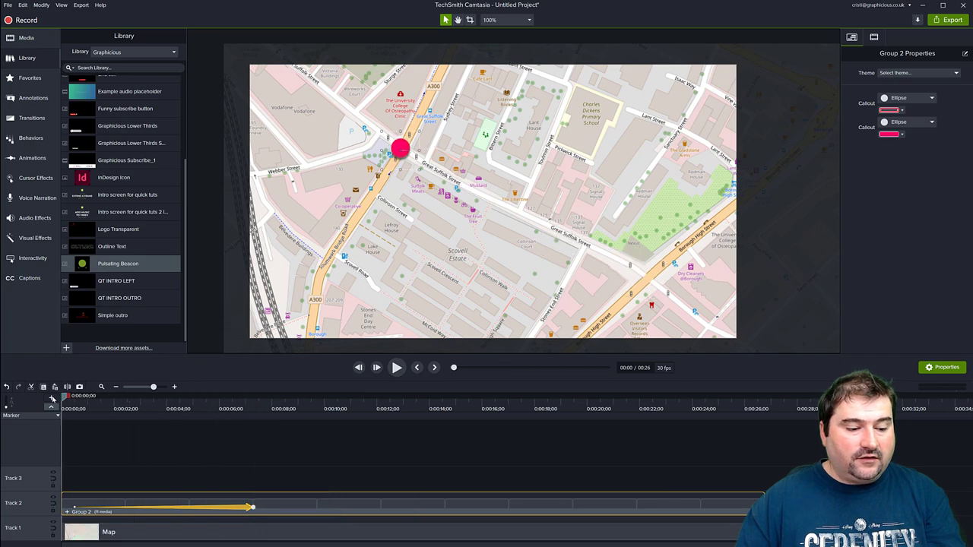
{"action": "key", "text": "space"}
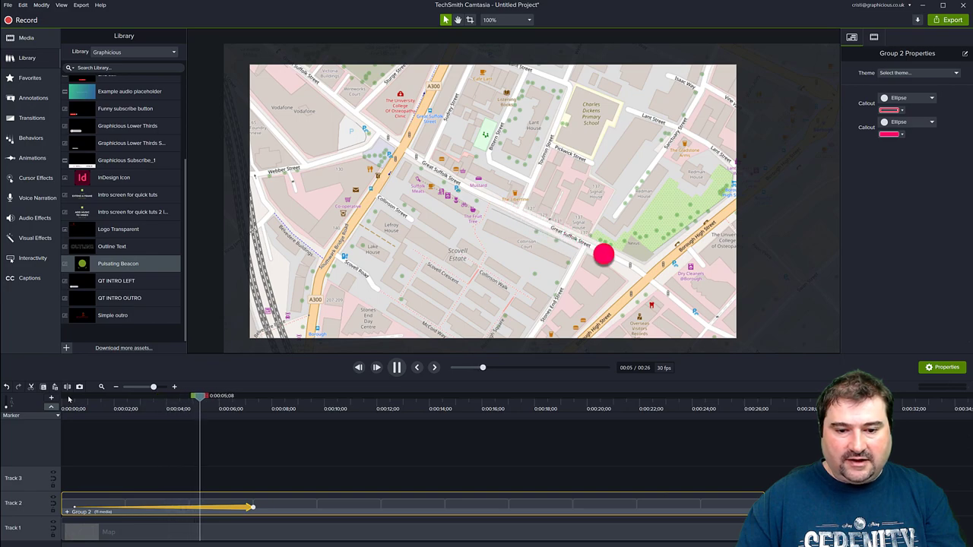
{"action": "key", "text": "space"}
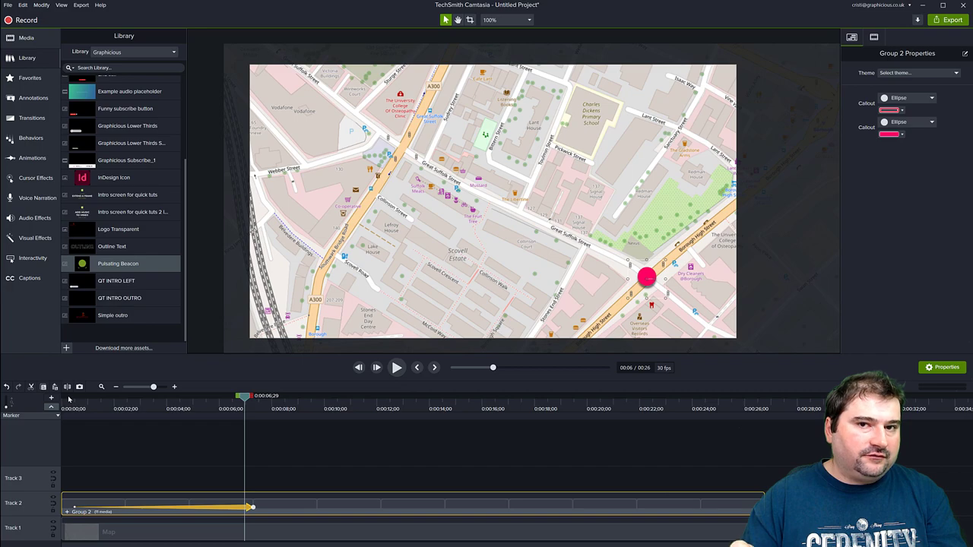
Step: Set the Group 2 animation's easing to Linear, and play the movement back from its beginning
{"action": "right_click", "coordinate": [237, 512]}
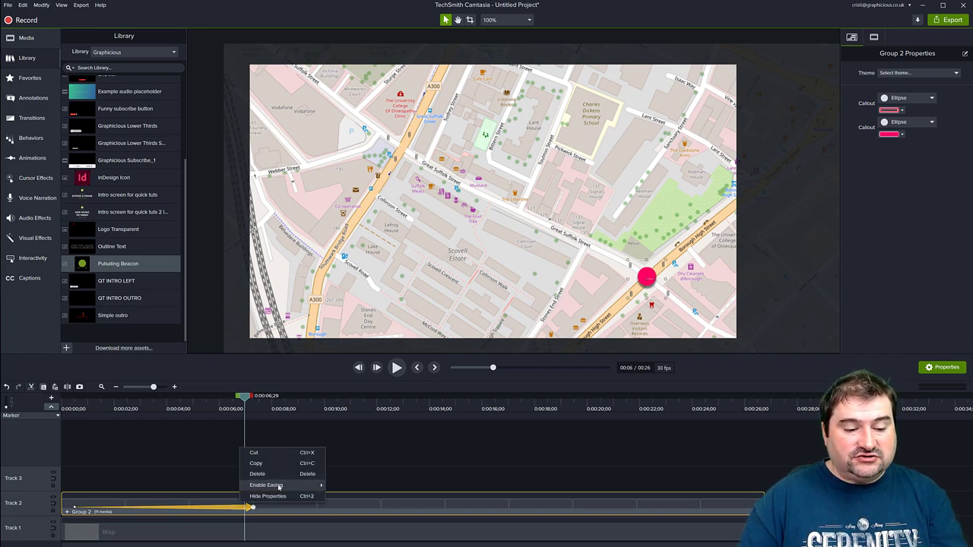
{"action": "mouse_move", "coordinate": [279, 487]}
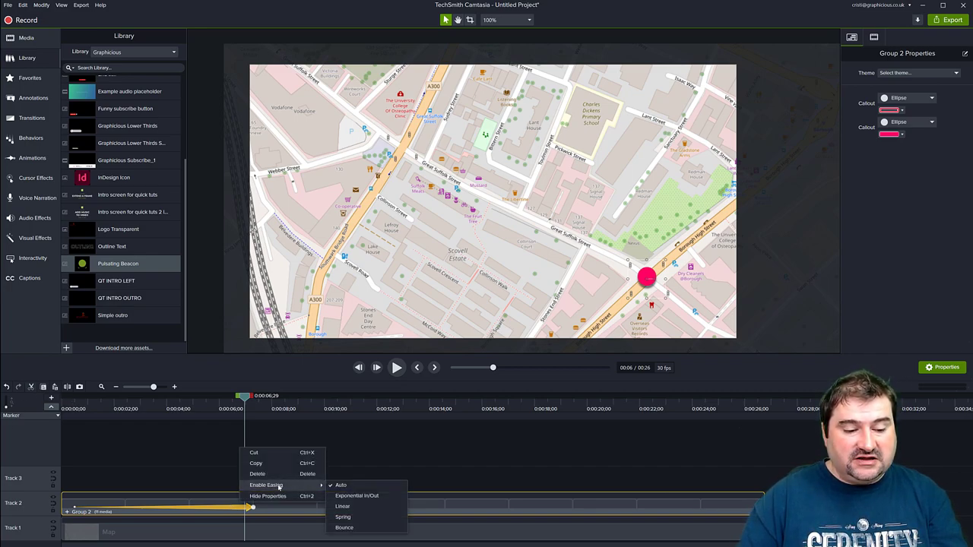
{"action": "left_click", "coordinate": [343, 507]}
{"action": "left_click_drag", "start_coordinate": [245, 398], "coordinate": [75, 401]}
{"action": "key", "text": "space"}
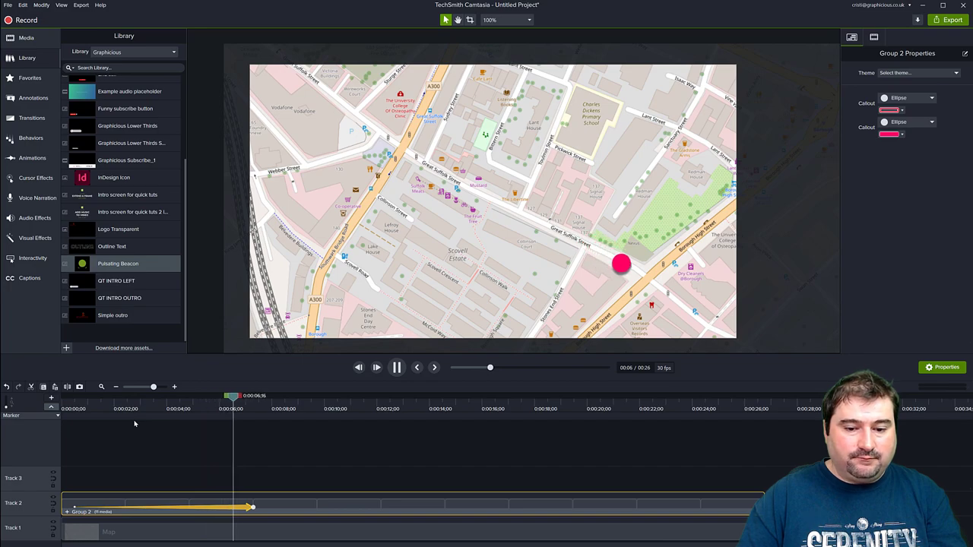
{"action": "key", "text": "space"}
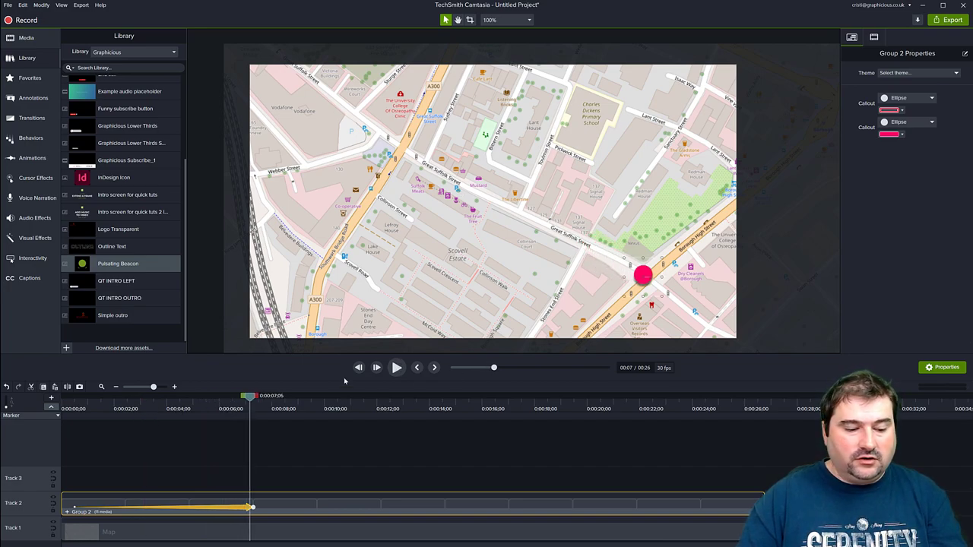
Step: Align the moving marker with Great Suffolk Street at 0:00:02;09 and again just before the Borough High Street junction, and play the route back
{"action": "left_click_drag", "start_coordinate": [250, 398], "coordinate": [121, 396]}
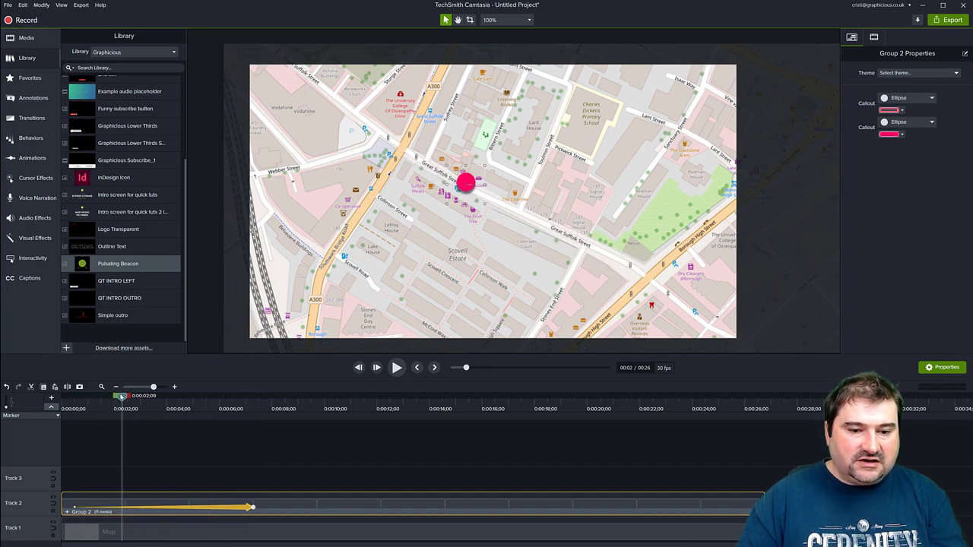
{"action": "scroll", "coordinate": [466, 181], "scroll_direction": "up", "scroll_amount": 3}
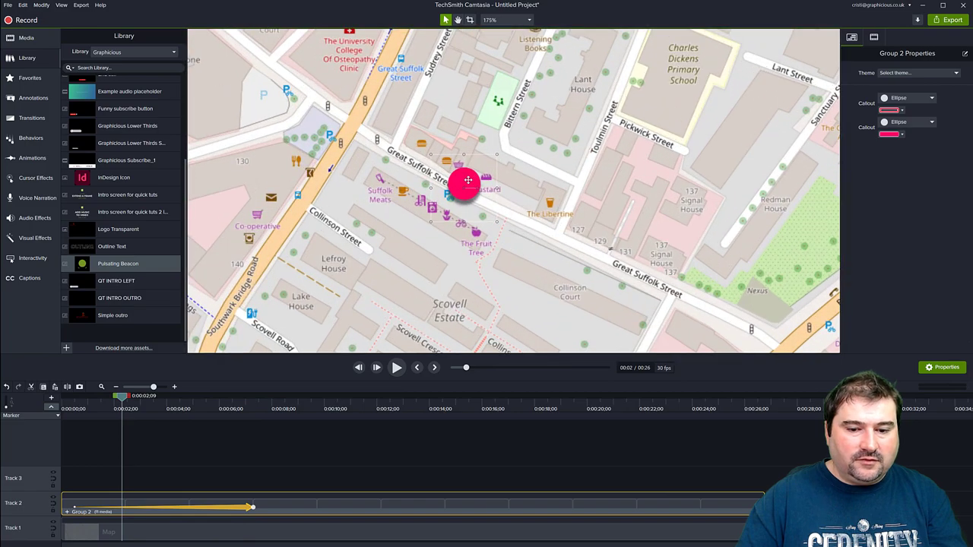
{"action": "scroll", "coordinate": [468, 180], "scroll_direction": "down", "scroll_amount": 1}
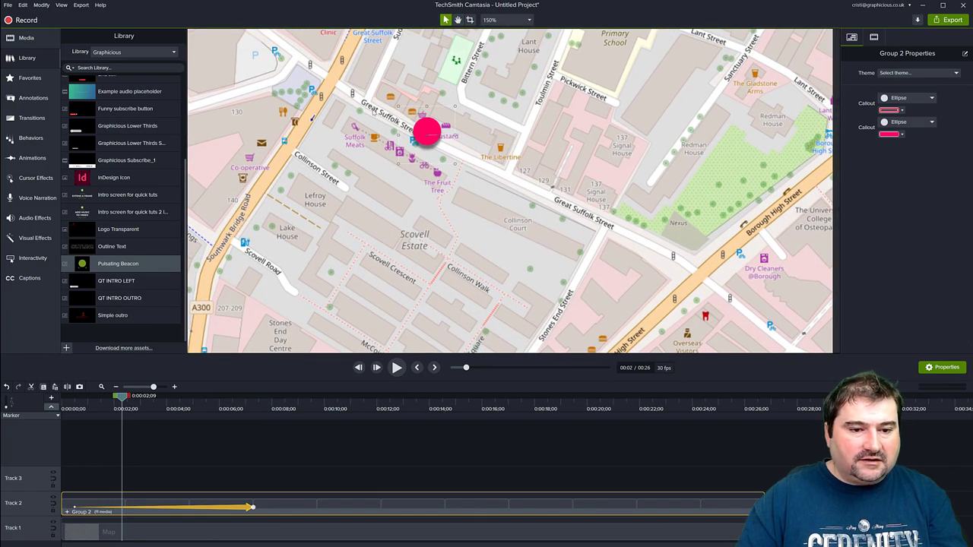
{"action": "left_click_drag", "start_coordinate": [425, 133], "coordinate": [421, 137]}
{"action": "left_click_drag", "start_coordinate": [122, 397], "coordinate": [238, 421]}
{"action": "left_click_drag", "start_coordinate": [664, 259], "coordinate": [668, 254]}
{"action": "left_click_drag", "start_coordinate": [238, 397], "coordinate": [76, 399]}
{"action": "key", "text": "space"}
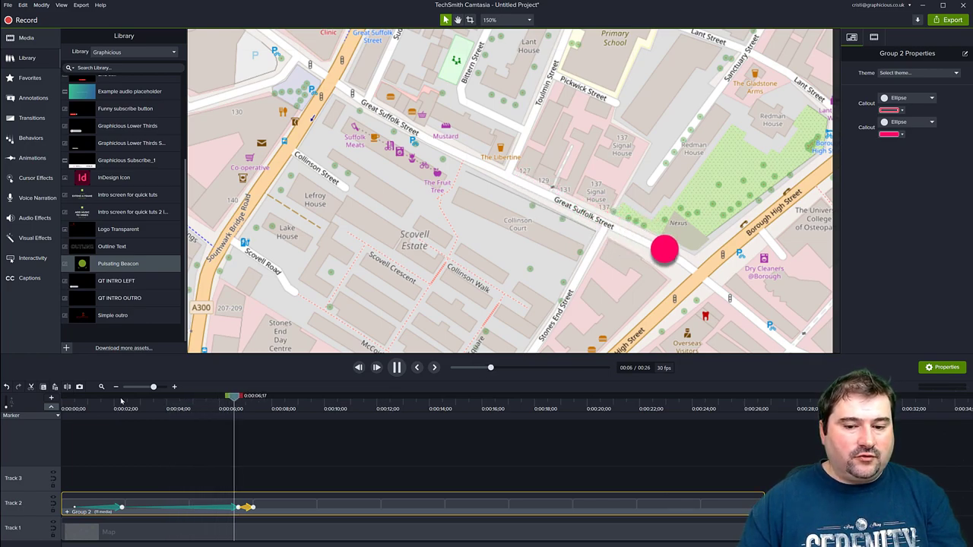
{"action": "key", "text": "space"}
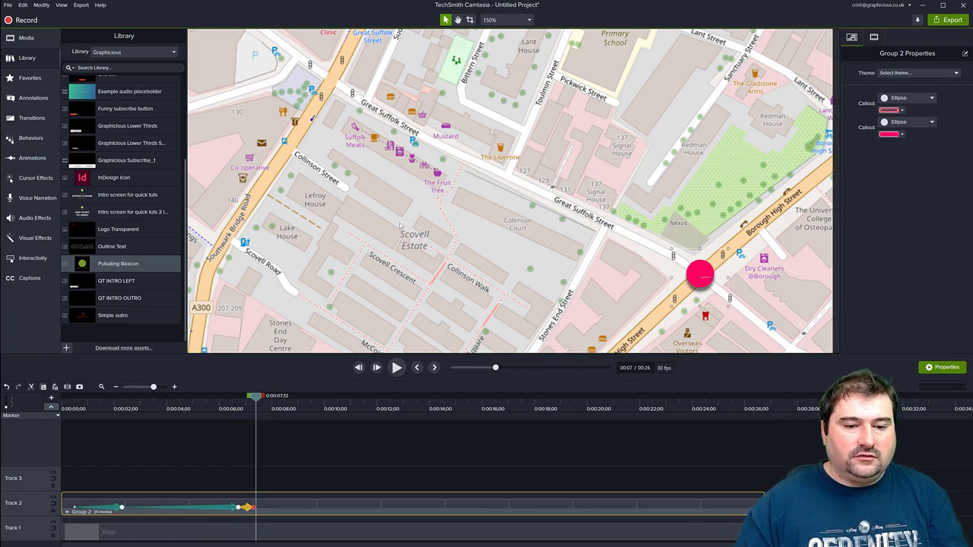
Step: Add an animation to both Group 2 and the map ending at 0:00:08;13, and shrink and shift the map to show the area beyond Borough High Street
{"action": "left_click_drag", "start_coordinate": [257, 401], "coordinate": [283, 396]}
{"action": "scroll", "coordinate": [673, 214], "scroll_direction": "down", "scroll_amount": 3}
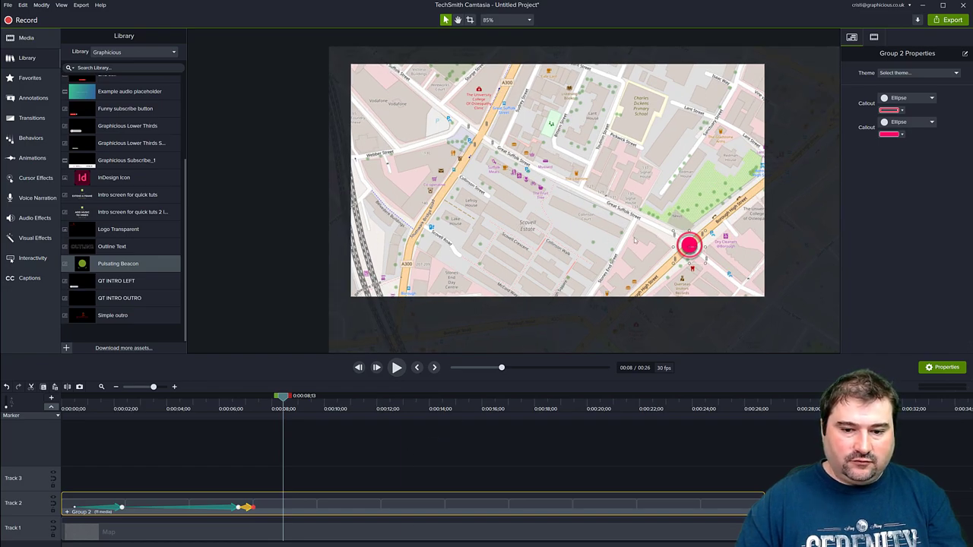
{"action": "left_click_drag", "start_coordinate": [321, 473], "coordinate": [326, 523]}
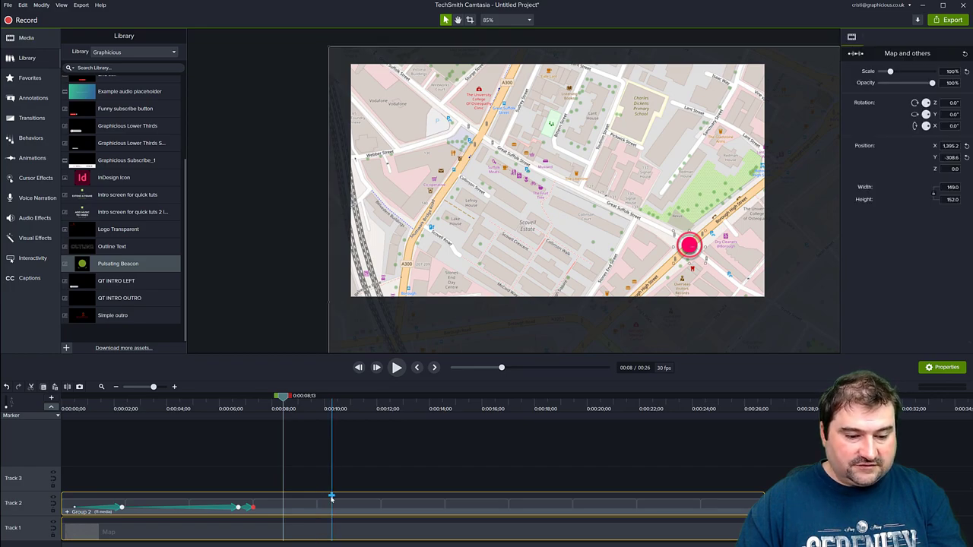
{"action": "key", "text": "shift+a"}
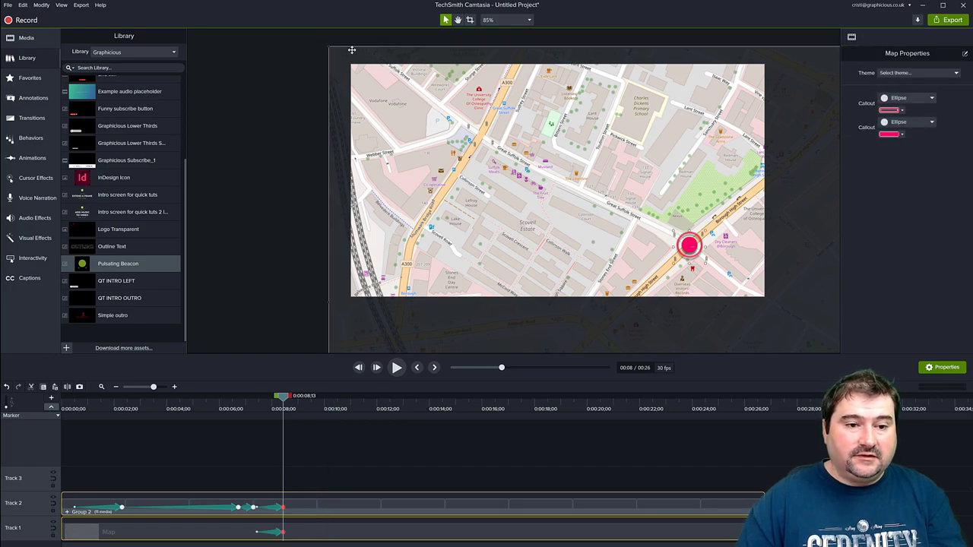
{"action": "left_click_drag", "start_coordinate": [332, 47], "coordinate": [465, 112]}
{"action": "left_click_drag", "start_coordinate": [517, 200], "coordinate": [375, 112]}
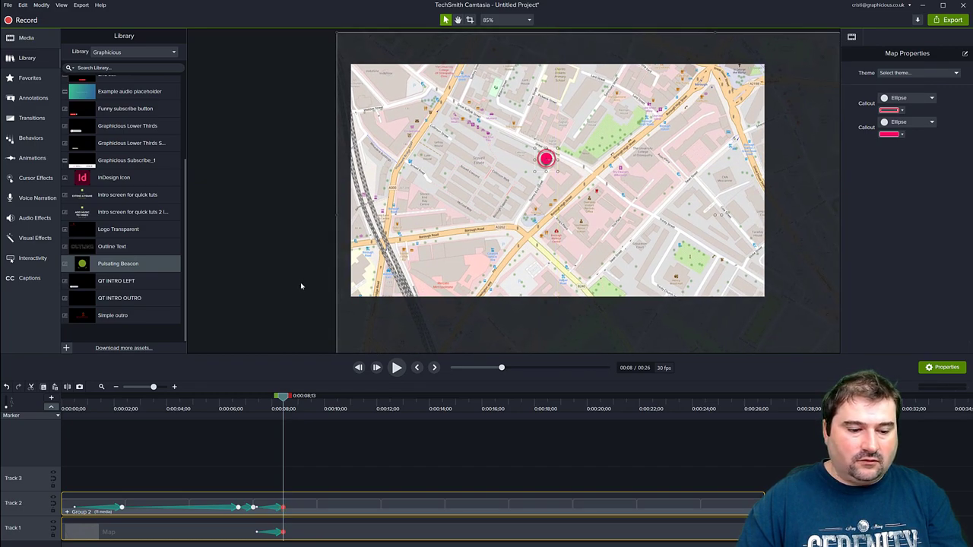
Step: Realign the marker with the Great Suffolk Street and Borough High Street junction at 0:00:08;13, and play the map shift back
{"action": "left_click", "coordinate": [300, 509]}
{"action": "left_click_drag", "start_coordinate": [546, 158], "coordinate": [592, 173]}
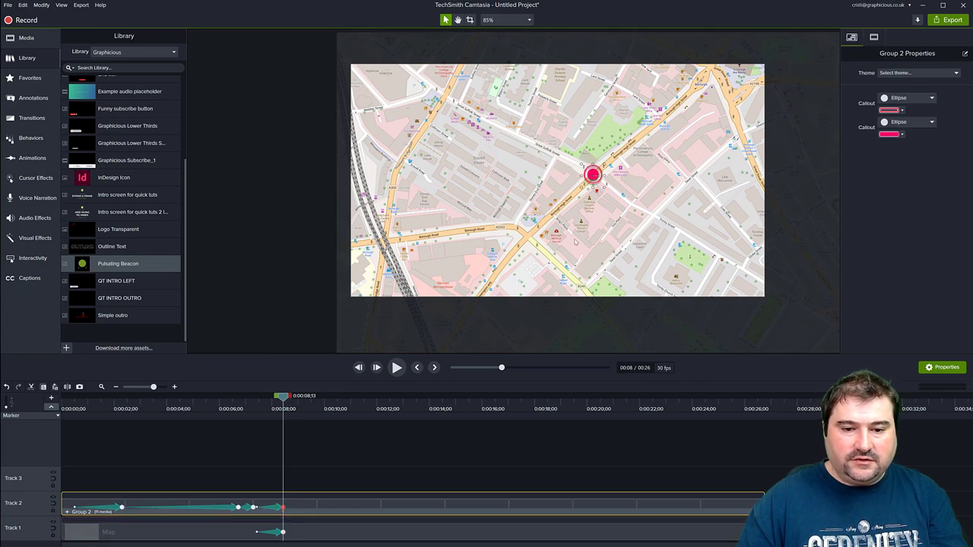
{"action": "key", "text": "space"}
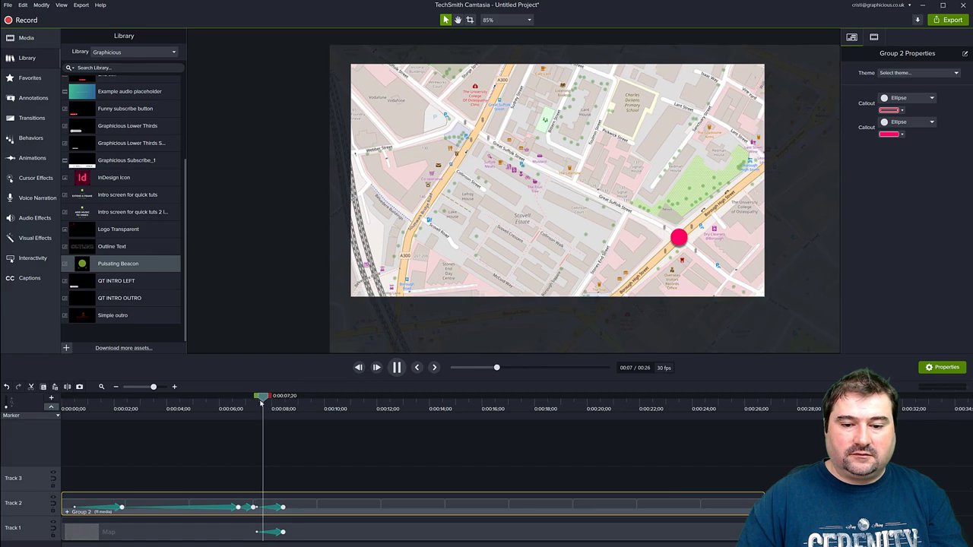
{"action": "key", "text": "space"}
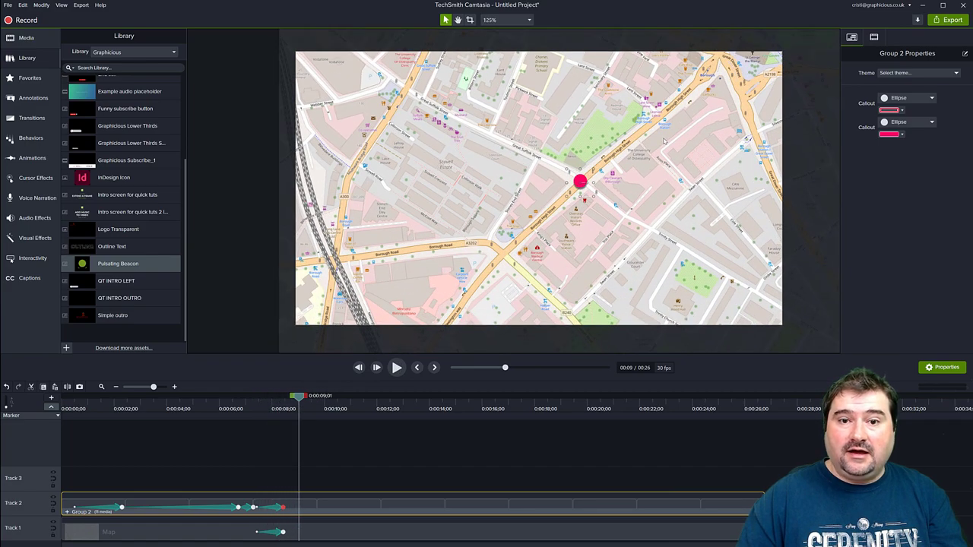
Step: Add a Group 2 animation running from 0:00:09;21 to 0:00:17;01, and set its easing to Linear
{"action": "scroll", "coordinate": [663, 142], "scroll_direction": "up", "scroll_amount": 4}
{"action": "left_click_drag", "start_coordinate": [663, 143], "coordinate": [534, 87]}
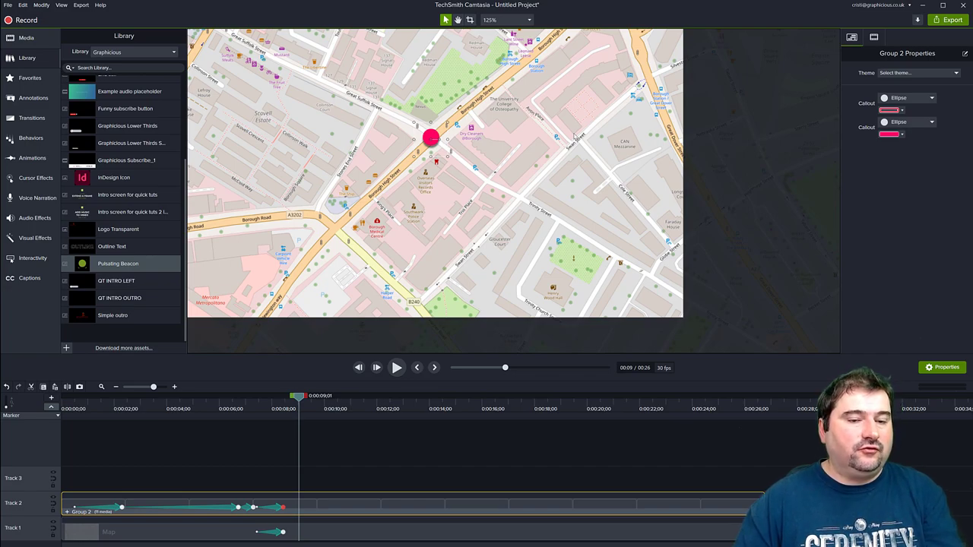
{"action": "left_click_drag", "start_coordinate": [299, 401], "coordinate": [510, 417]}
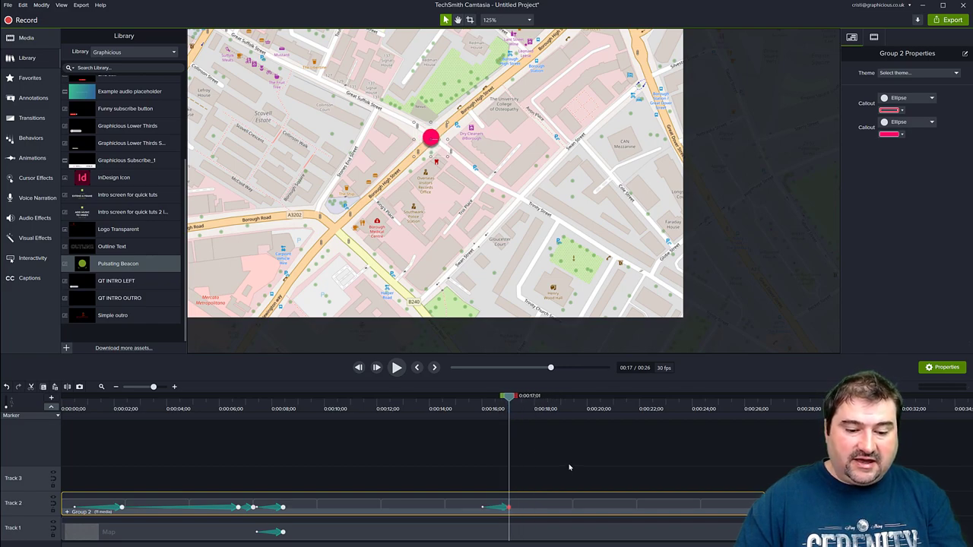
{"action": "left_click_drag", "start_coordinate": [482, 509], "coordinate": [317, 508]}
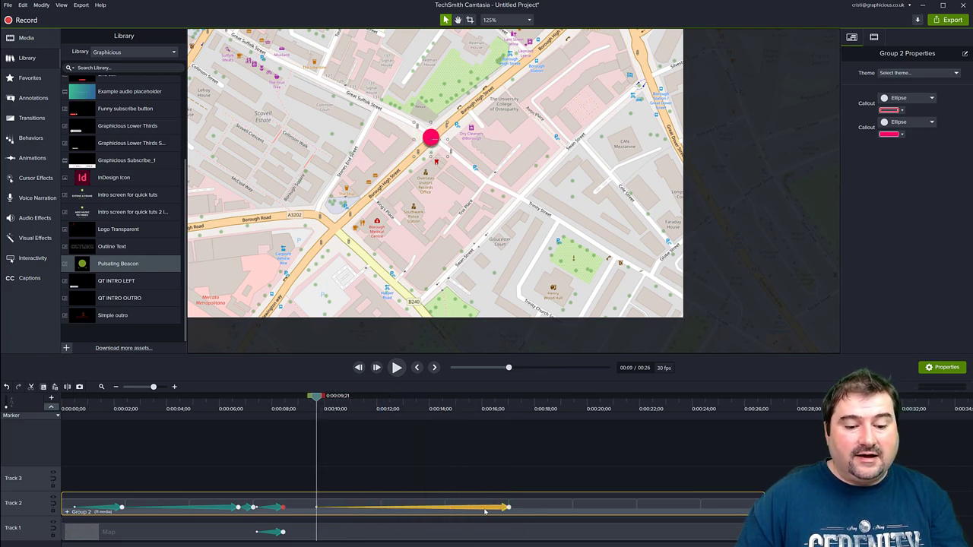
{"action": "right_click", "coordinate": [485, 511]}
{"action": "mouse_move", "coordinate": [547, 484]}
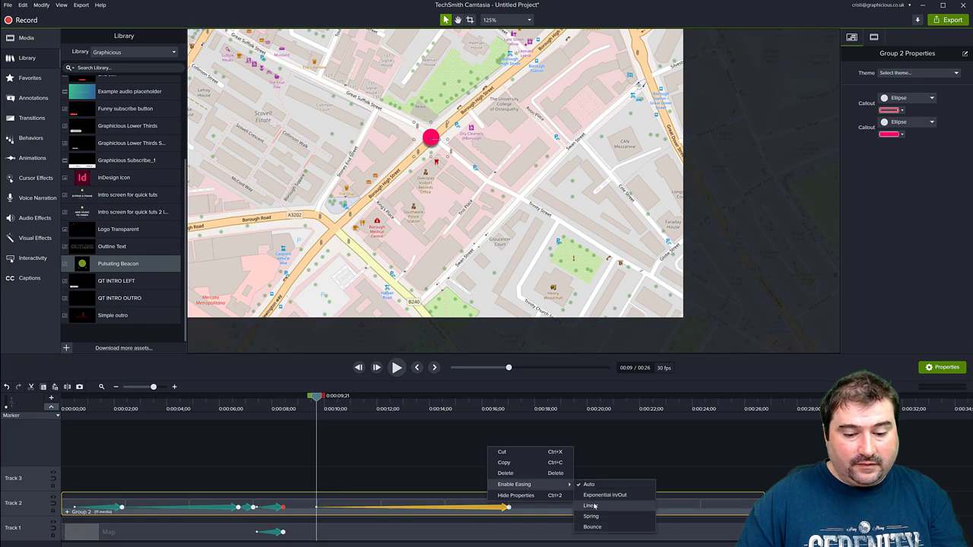
{"action": "left_click", "coordinate": [593, 506]}
Step: Move the marker to Cole Street, just past the Swan Street junction, at 0:00:17;01
{"action": "left_click_drag", "start_coordinate": [320, 400], "coordinate": [509, 418]}
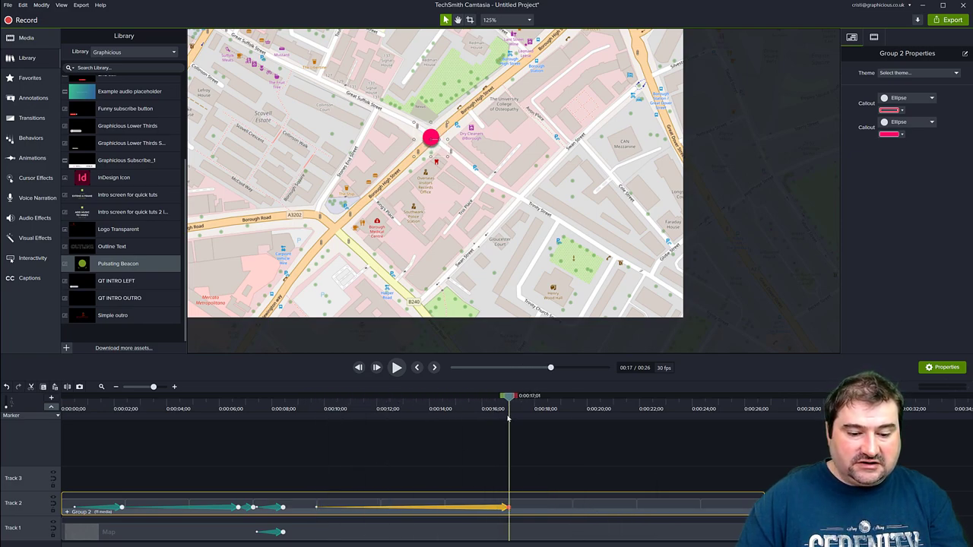
{"action": "left_click_drag", "start_coordinate": [432, 142], "coordinate": [577, 144]}
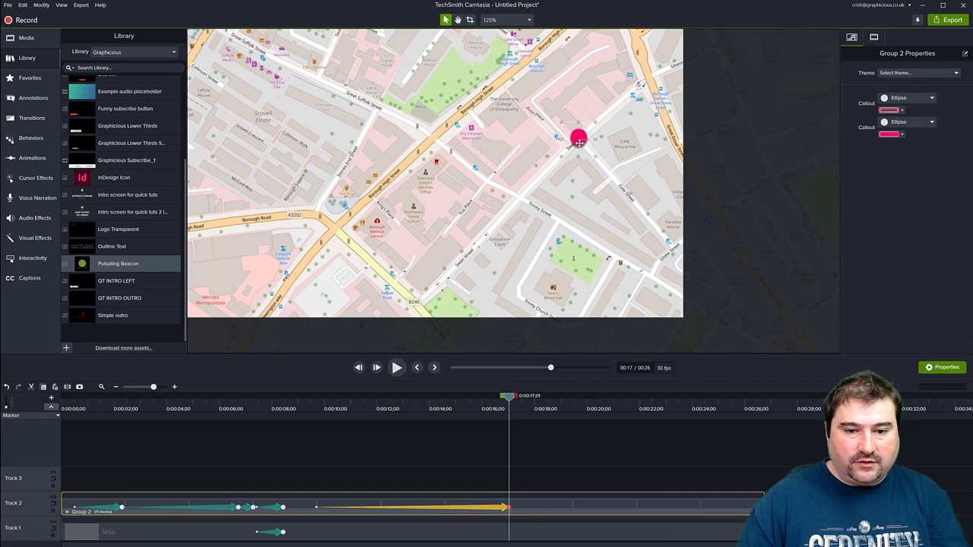
{"action": "left_click_drag", "start_coordinate": [579, 142], "coordinate": [611, 176]}
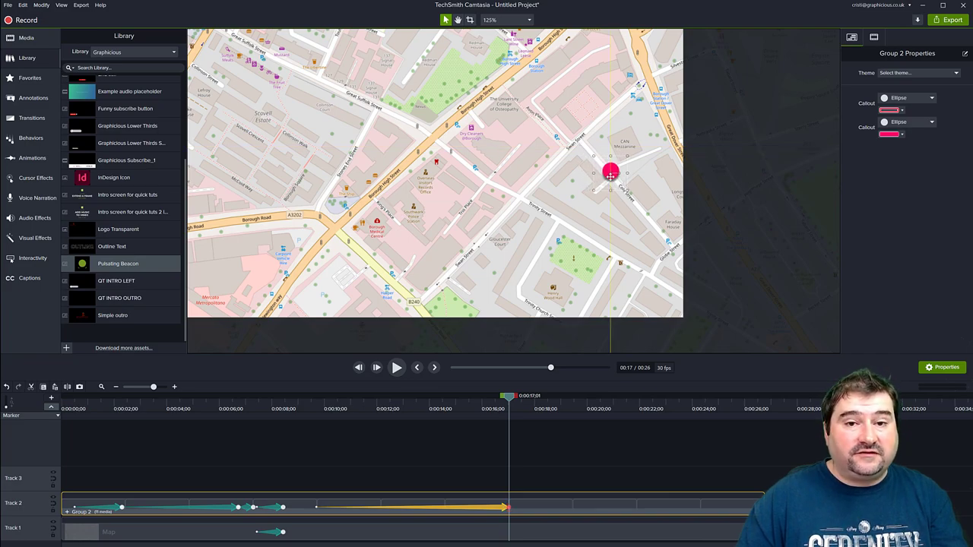
{"action": "left_click_drag", "start_coordinate": [516, 393], "coordinate": [507, 422]}
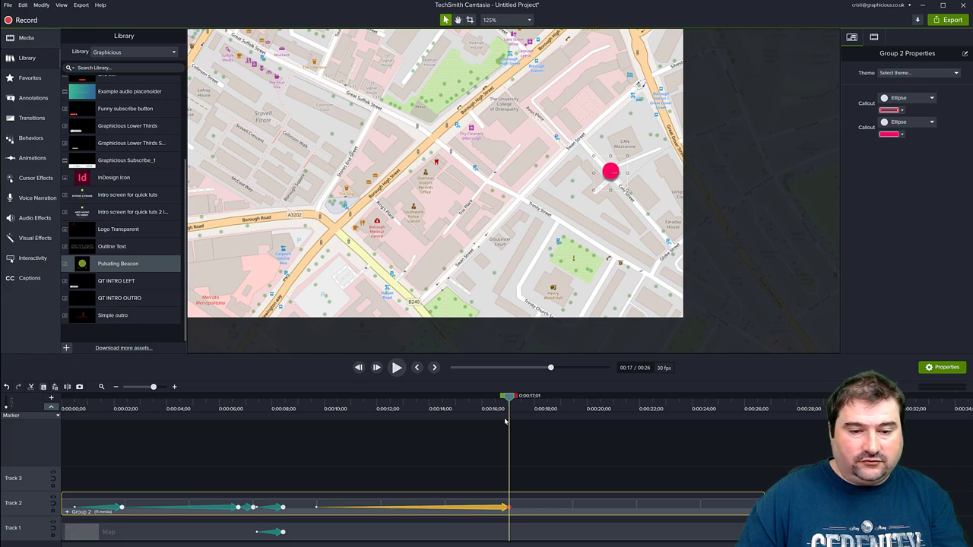
Step: Route the marker along Swan Street by placing it at the Trinity Street and Cole Street junctions partway through the animation, and play the movement back
{"action": "left_click_drag", "start_coordinate": [505, 422], "coordinate": [393, 415]}
{"action": "left_click_drag", "start_coordinate": [502, 149], "coordinate": [519, 196]}
{"action": "left_click_drag", "start_coordinate": [396, 398], "coordinate": [460, 403]}
{"action": "left_click_drag", "start_coordinate": [570, 182], "coordinate": [578, 137]}
{"action": "left_click_drag", "start_coordinate": [458, 400], "coordinate": [317, 401]}
{"action": "key", "text": "space"}
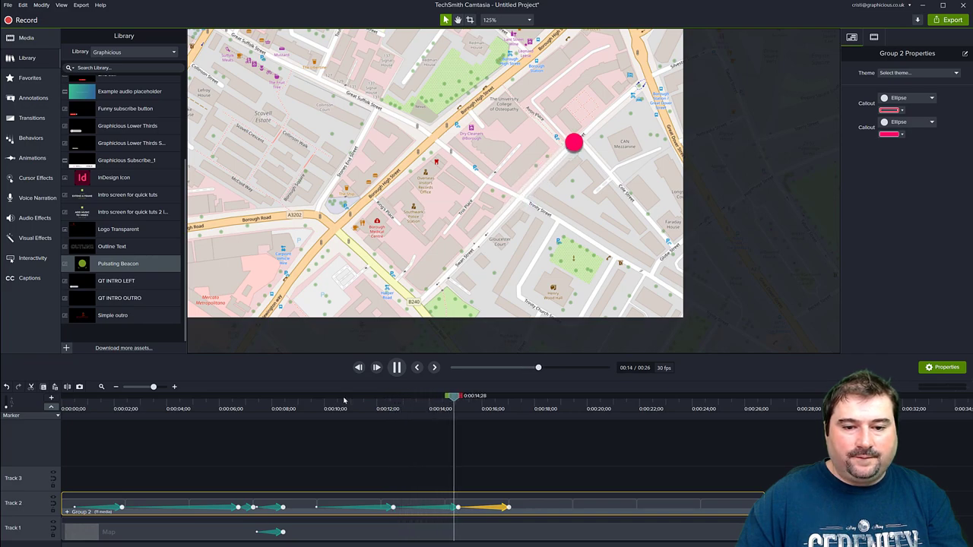
{"action": "key", "text": "space"}
Step: Align the marker with the road beside Trio Place at 0:00:11;19, and play the whole route from the timeline start
{"action": "left_click_drag", "start_coordinate": [515, 394], "coordinate": [365, 415]}
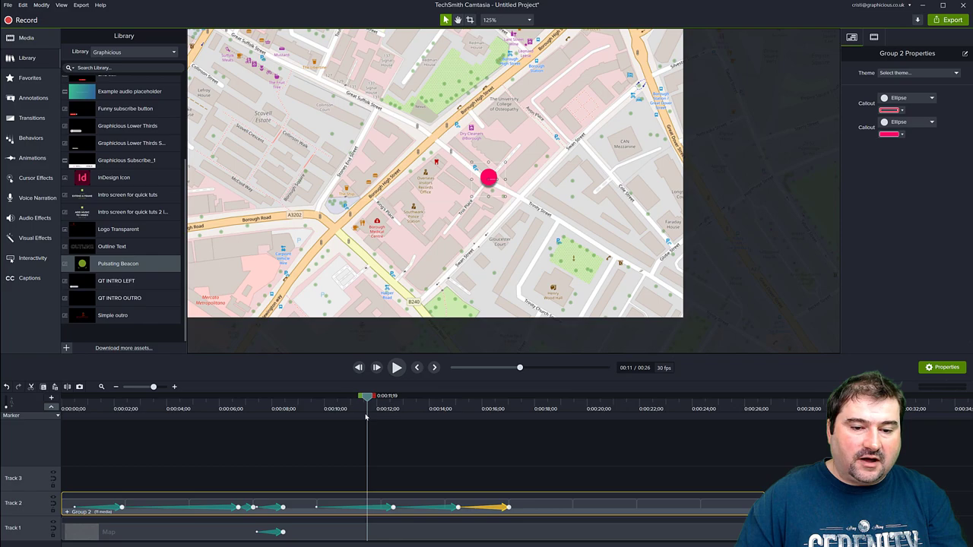
{"action": "scroll", "coordinate": [491, 183], "scroll_direction": "up", "scroll_amount": 4}
{"action": "left_click_drag", "start_coordinate": [494, 170], "coordinate": [491, 176]}
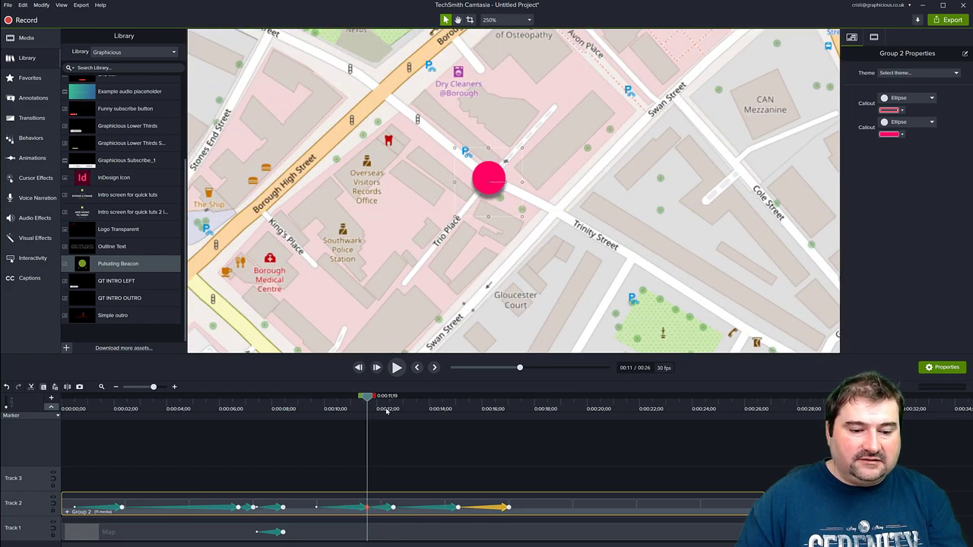
{"action": "left_click_drag", "start_coordinate": [368, 400], "coordinate": [316, 396]}
{"action": "scroll", "coordinate": [588, 237], "scroll_direction": "down", "scroll_amount": 6}
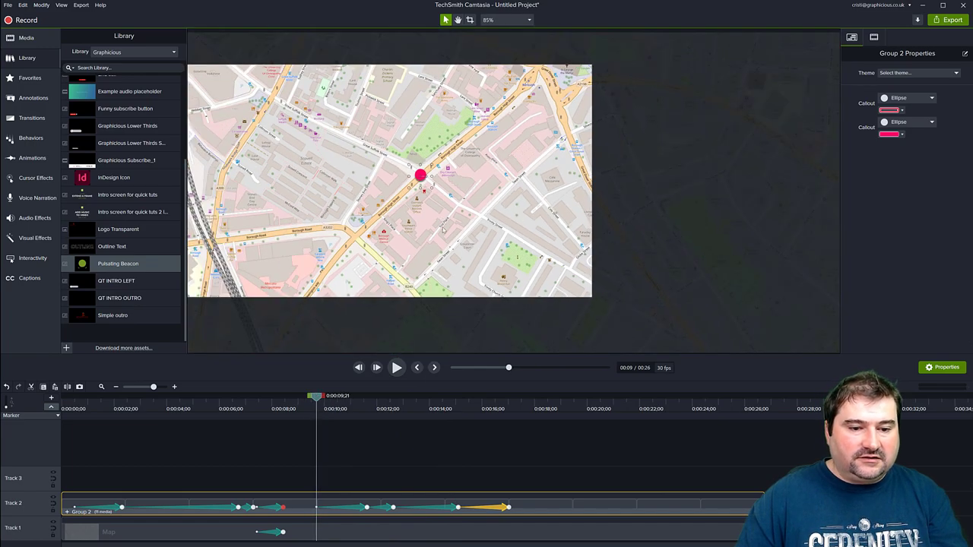
{"action": "left_click_drag", "start_coordinate": [588, 237], "coordinate": [618, 239]}
{"action": "key", "text": "ctrl+Home"}
{"action": "key", "text": "space"}
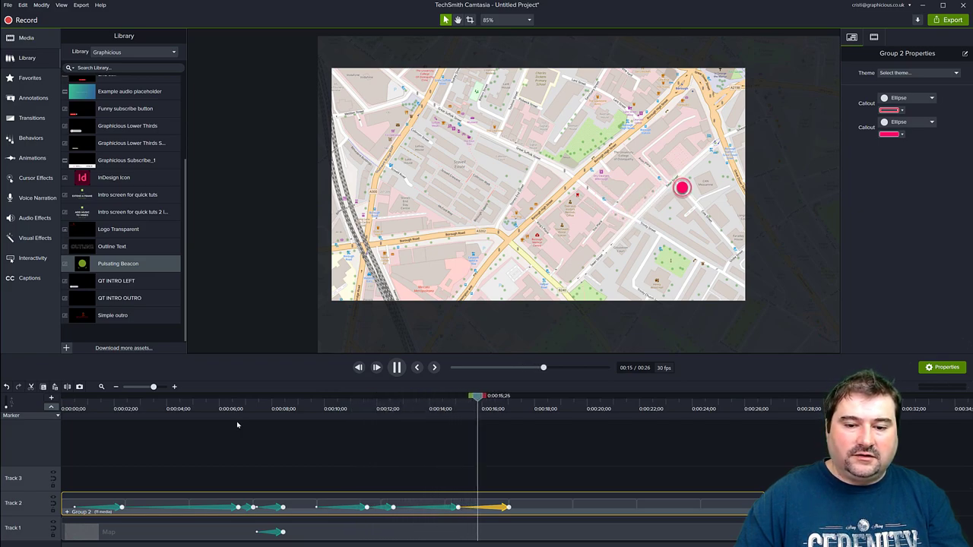
{"action": "key", "text": "space"}
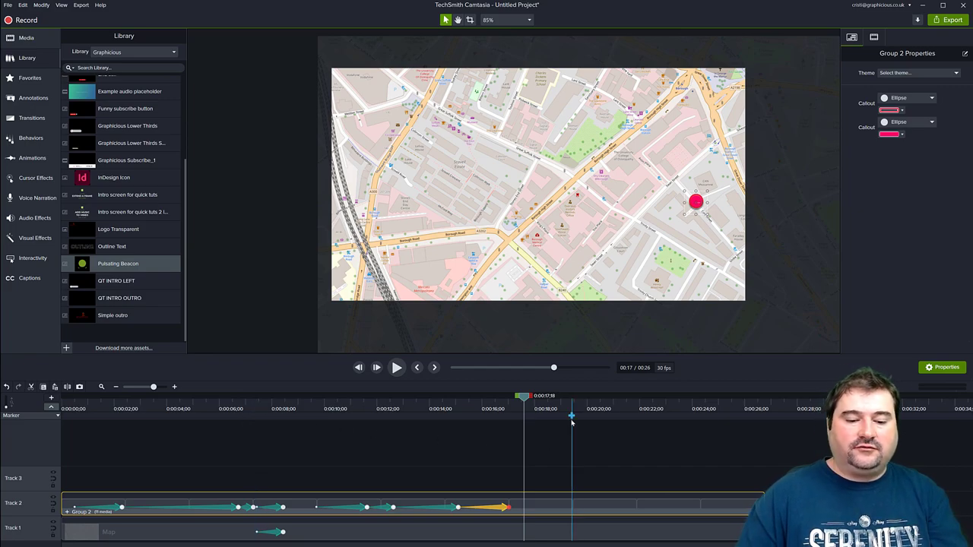
Step: Trim the Group 2 and Map clips so both end at 0:00:17;18
{"action": "key", "text": "ctrl+a"}
{"action": "left_click_drag", "start_coordinate": [763, 528], "coordinate": [521, 525]}
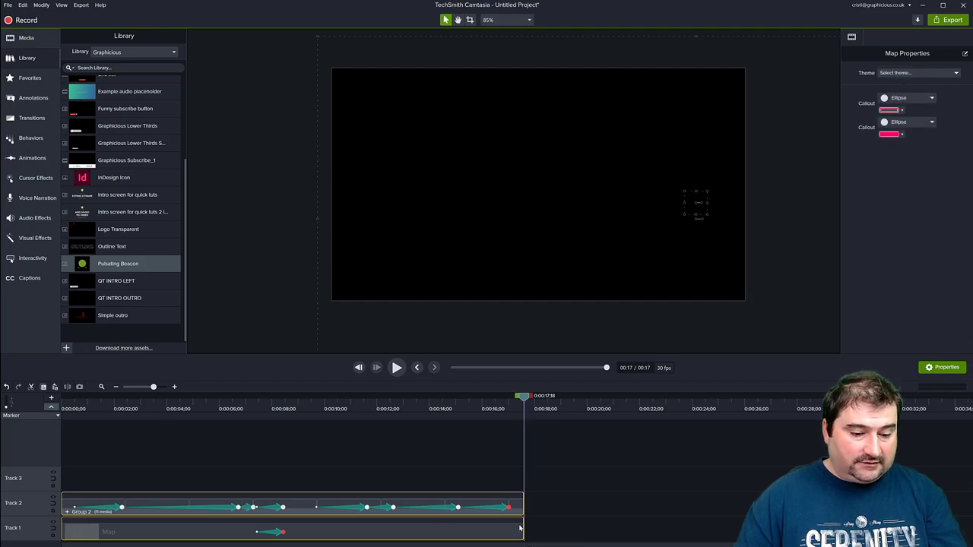
Step: Place another copy of Map.png on Track 2 after the existing clips, and show it at 0:00:21;26
{"action": "left_click", "coordinate": [10, 58]}
{"action": "left_click", "coordinate": [13, 59]}
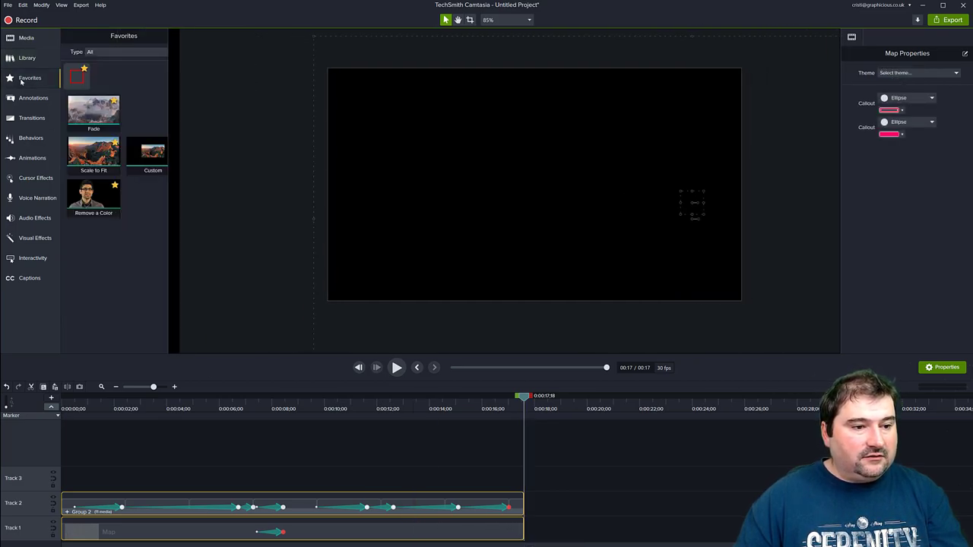
{"action": "left_click", "coordinate": [25, 38]}
{"action": "left_click", "coordinate": [415, 292]}
{"action": "left_click_drag", "start_coordinate": [415, 292], "coordinate": [612, 504]}
{"action": "left_click", "coordinate": [636, 397]}
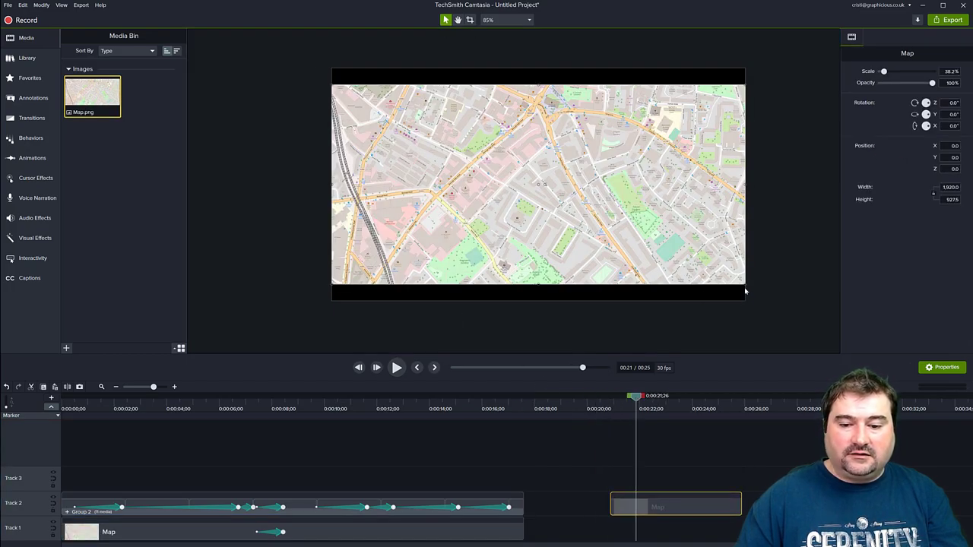
Step: Enlarge the second map to about 84.9% scale, and reposition it to centre on Great Dover Street near Pilgrimage Street
{"action": "left_click_drag", "start_coordinate": [745, 285], "coordinate": [842, 355]}
{"action": "left_click_drag", "start_coordinate": [532, 190], "coordinate": [571, 270]}
{"action": "left_click_drag", "start_coordinate": [501, 203], "coordinate": [530, 181]}
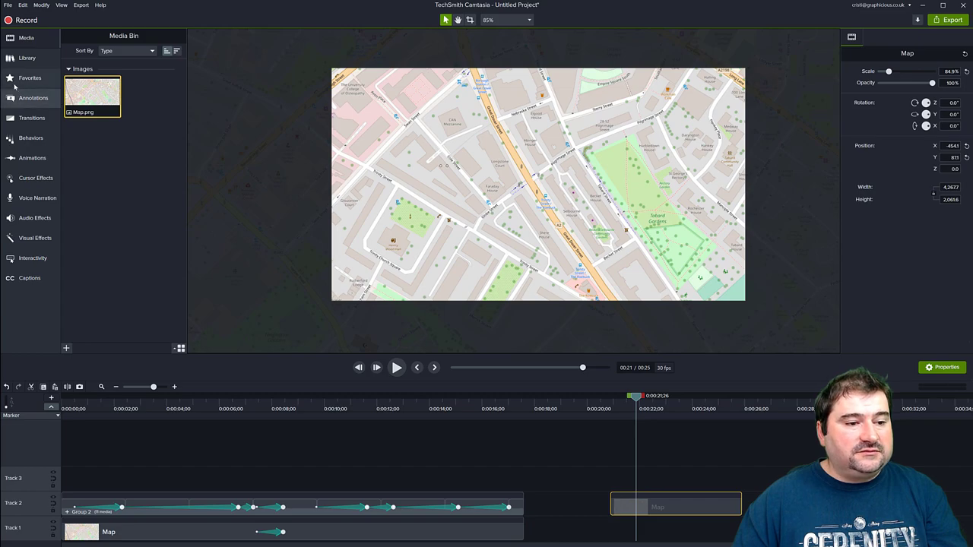
Step: Add the Pulsating Beacon from the library to Track 3 at 0:00:21;26, and position it on Great Dover Street at the Pilgrimage Street junction
{"action": "left_click", "coordinate": [27, 58]}
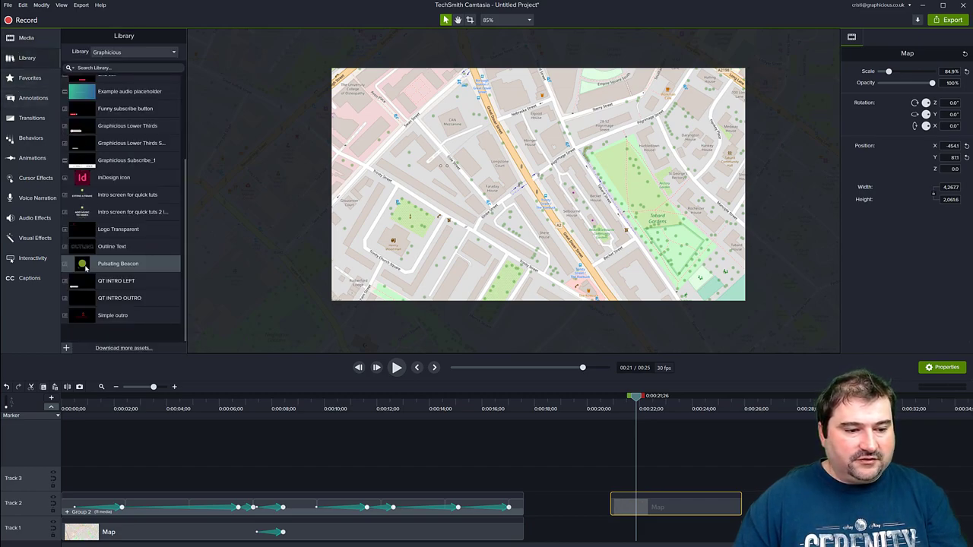
{"action": "left_click_drag", "start_coordinate": [136, 264], "coordinate": [639, 478]}
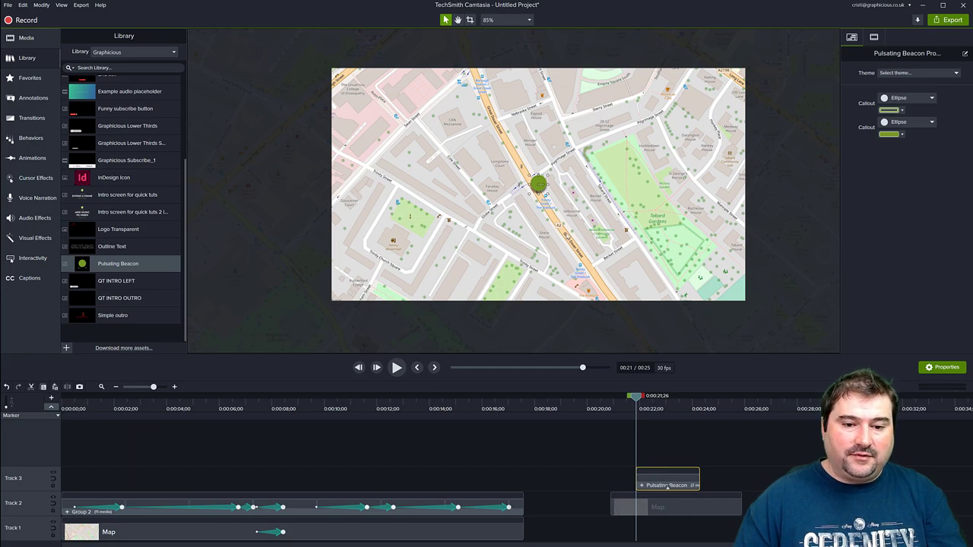
{"action": "mouse_move", "coordinate": [536, 183]}
{"action": "left_mouse_down"}
{"action": "mouse_move", "coordinate": [554, 183]}
{"action": "mouse_move", "coordinate": [533, 187]}
{"action": "left_mouse_up"}
{"action": "scroll", "coordinate": [548, 184], "scroll_direction": "up", "scroll_amount": 3}
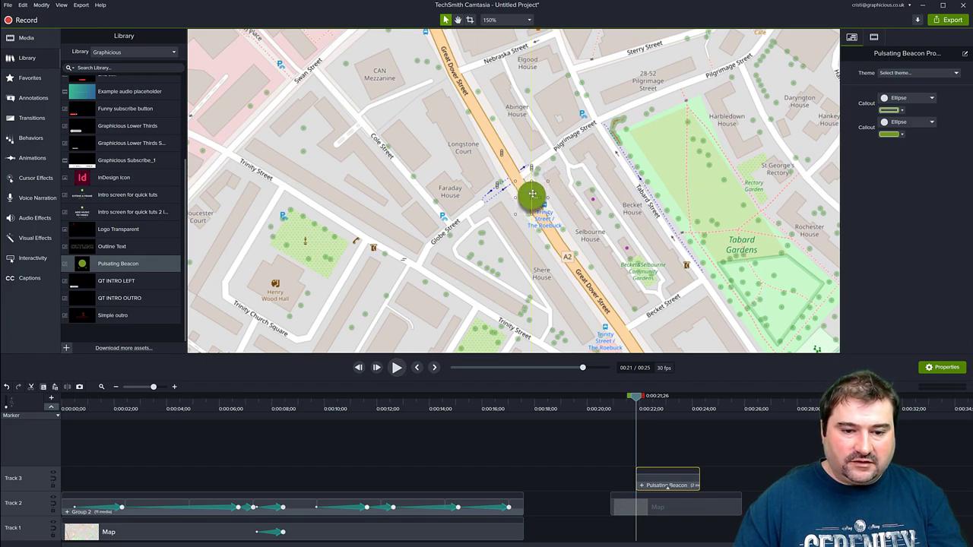
{"action": "left_click_drag", "start_coordinate": [533, 194], "coordinate": [532, 180]}
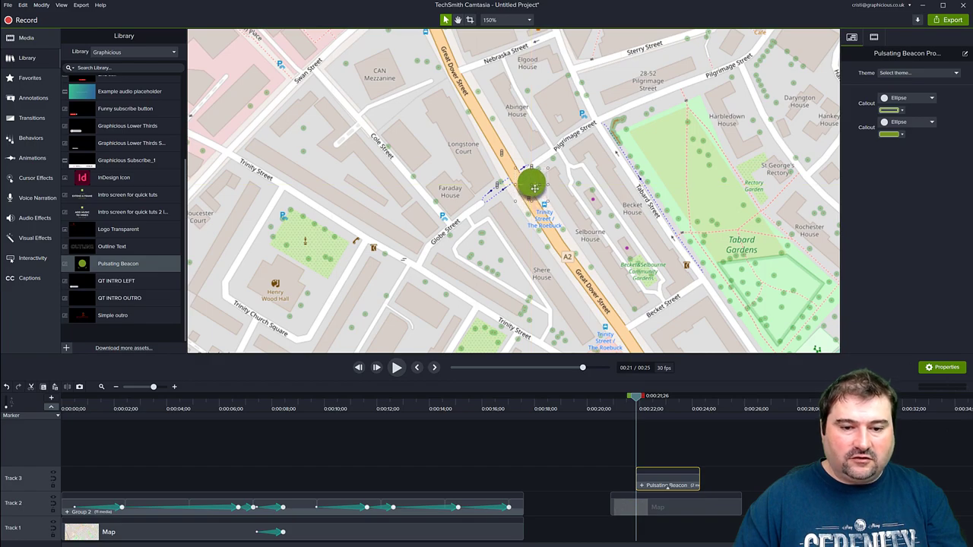
Step: Resize the Pulsating Beacon group to its visible size at 0:00:22;21
{"action": "mouse_move", "coordinate": [640, 394]}
{"action": "left_mouse_down"}
{"action": "mouse_move", "coordinate": [666, 396]}
{"action": "mouse_move", "coordinate": [650, 404]}
{"action": "left_mouse_up"}
{"action": "right_click", "coordinate": [535, 178]}
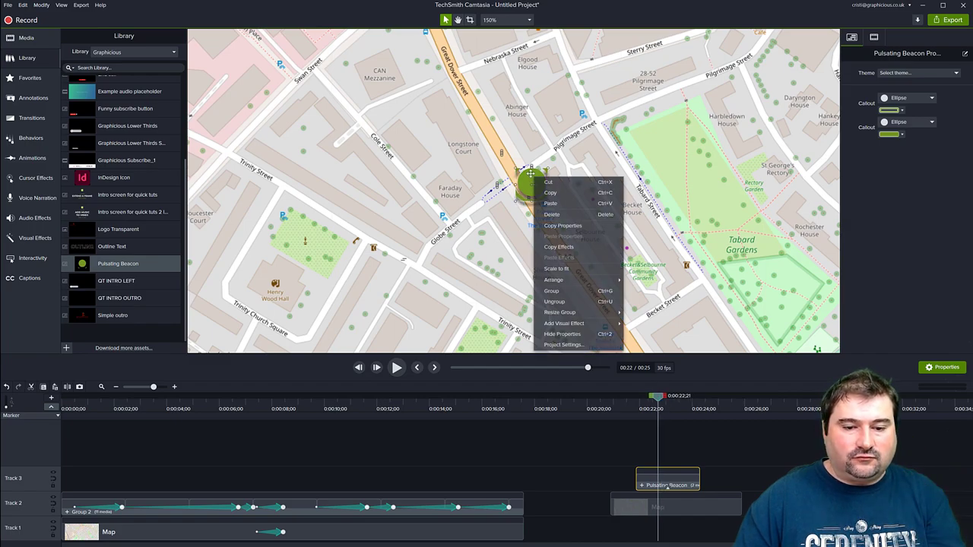
{"action": "mouse_move", "coordinate": [579, 314]}
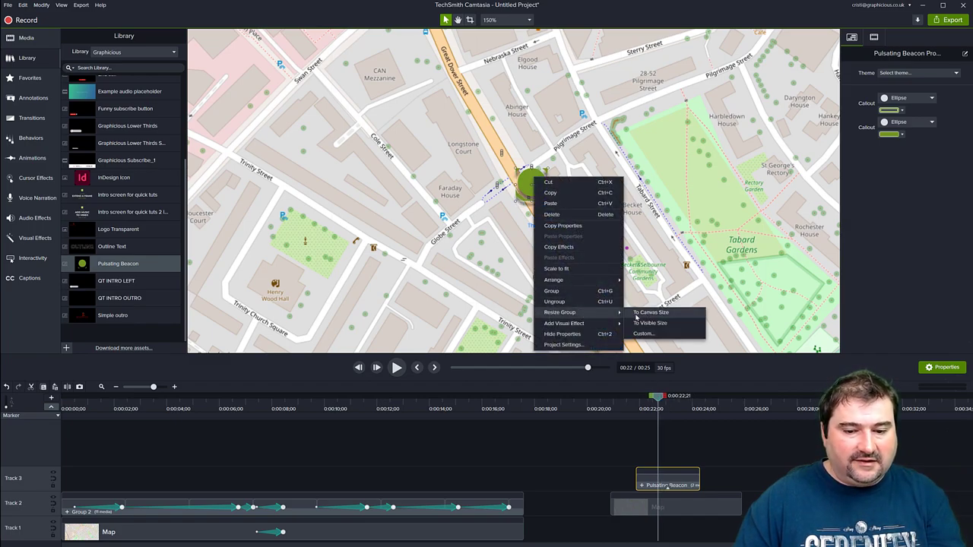
{"action": "left_click", "coordinate": [647, 323]}
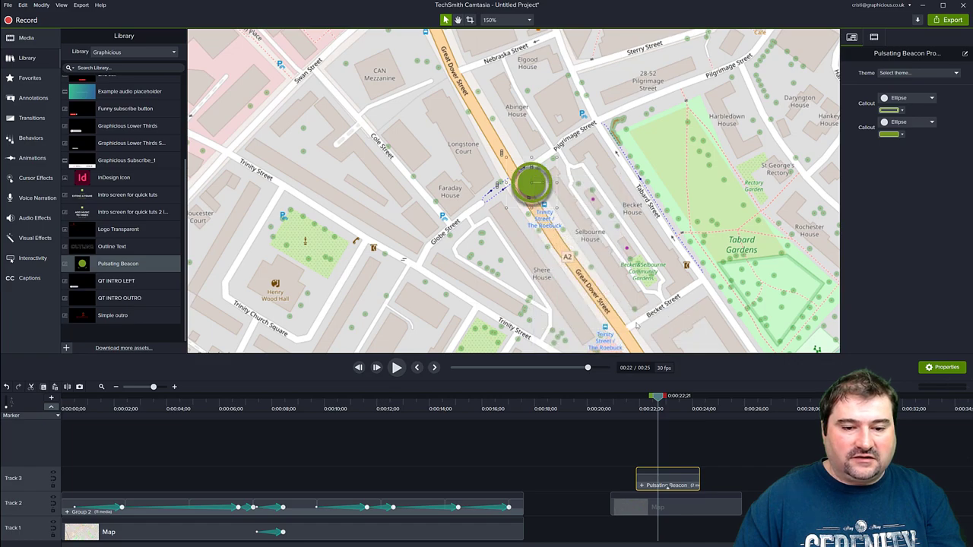
Step: Recolour the Pulsating Beacon's outer ring and inner circle to bright pink
{"action": "left_click", "coordinate": [891, 109]}
{"action": "left_click", "coordinate": [925, 155]}
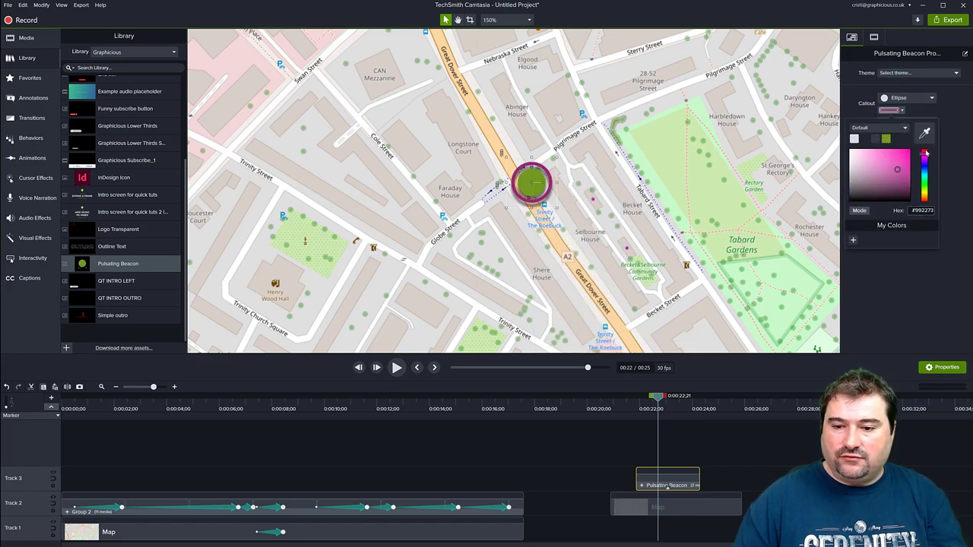
{"action": "left_click_drag", "start_coordinate": [899, 160], "coordinate": [921, 152]}
{"action": "left_click", "coordinate": [924, 298]}
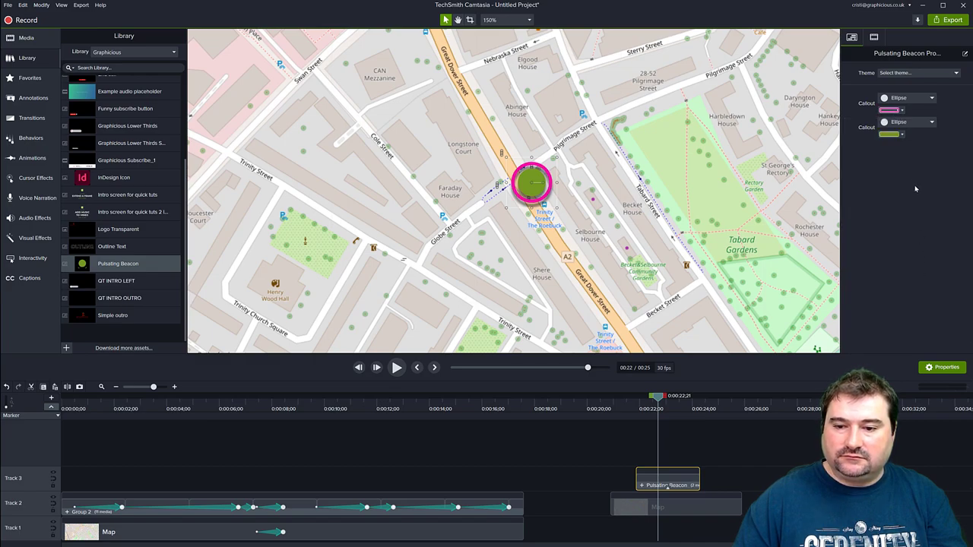
{"action": "left_click", "coordinate": [903, 135]}
{"action": "left_click", "coordinate": [924, 180]}
{"action": "left_click_drag", "start_coordinate": [897, 194], "coordinate": [909, 175]}
{"action": "left_click", "coordinate": [902, 309]}
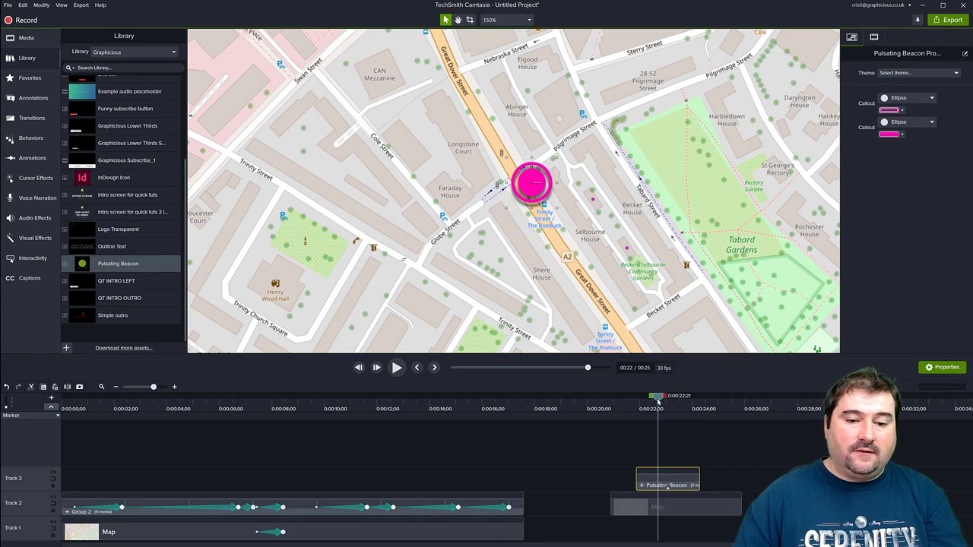
Step: Recolour the Pulsating Beacon's outer ring to orange #FF9600 and check it further along the clip
{"action": "left_click", "coordinate": [902, 111]}
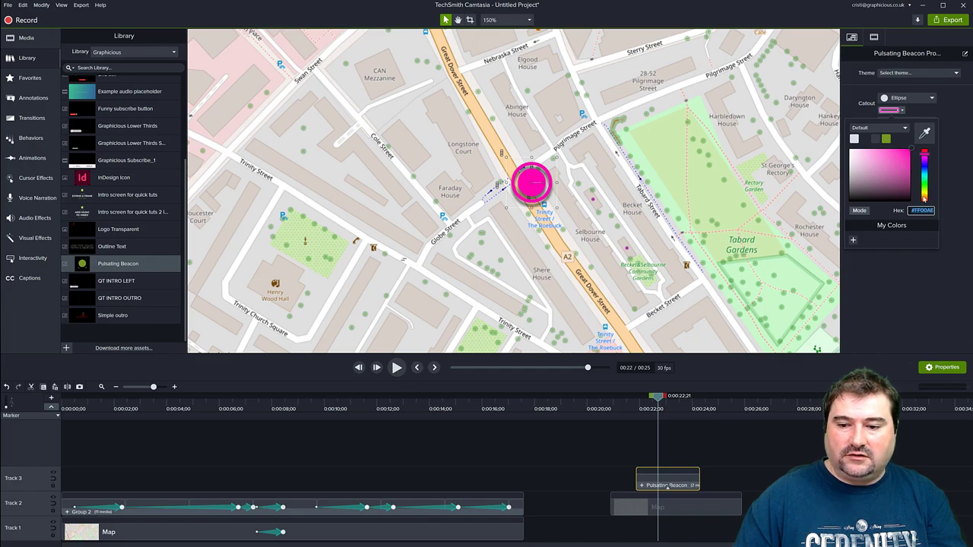
{"action": "left_click", "coordinate": [924, 198]}
{"action": "left_click_drag", "start_coordinate": [924, 197], "coordinate": [924, 199]}
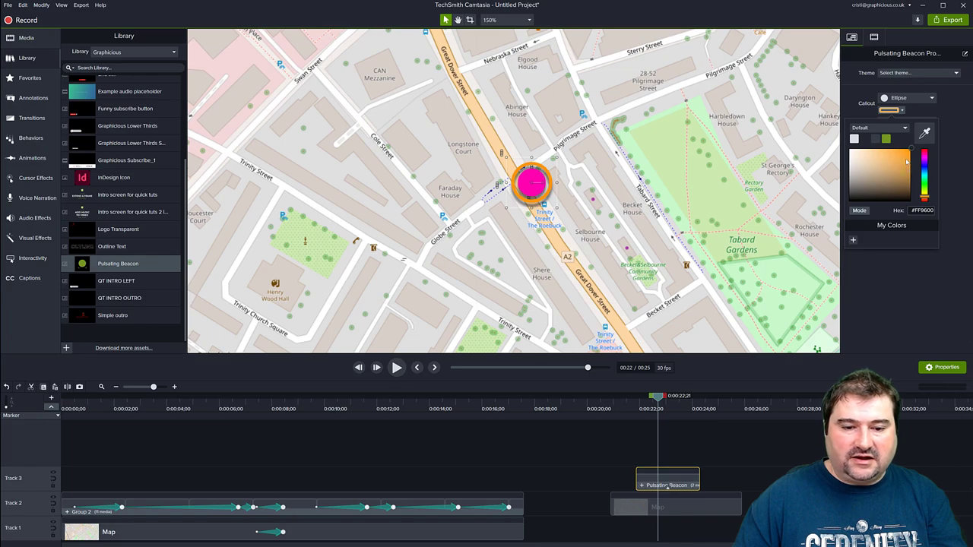
{"action": "mouse_move", "coordinate": [660, 407]}
{"action": "left_mouse_down"}
{"action": "mouse_move", "coordinate": [635, 403]}
{"action": "mouse_move", "coordinate": [686, 403]}
{"action": "mouse_move", "coordinate": [643, 403]}
{"action": "mouse_move", "coordinate": [662, 404]}
{"action": "left_mouse_up"}
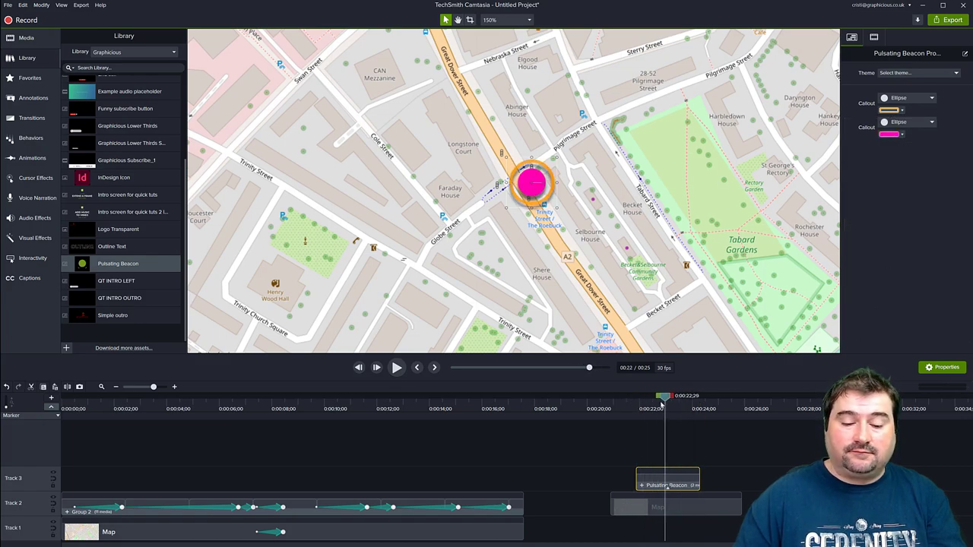
Step: Move the Pulsating Beacon to the second map's start on Track 3, and extend that map clip to about 0:00:42
{"action": "left_click_drag", "start_coordinate": [652, 490], "coordinate": [625, 483]}
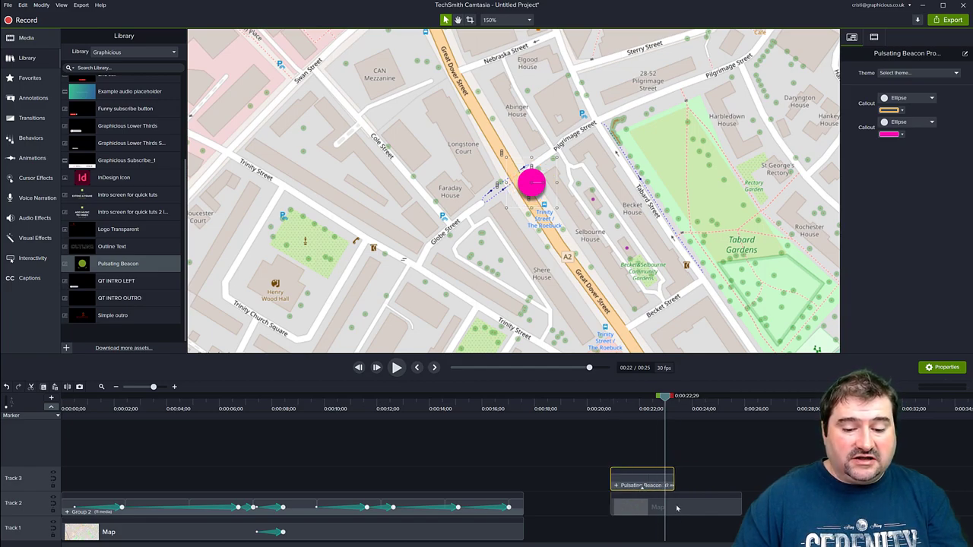
{"action": "scroll", "coordinate": [676, 507], "scroll_direction": "down", "scroll_amount": 2}
{"action": "left_click_drag", "start_coordinate": [449, 506], "coordinate": [687, 506]}
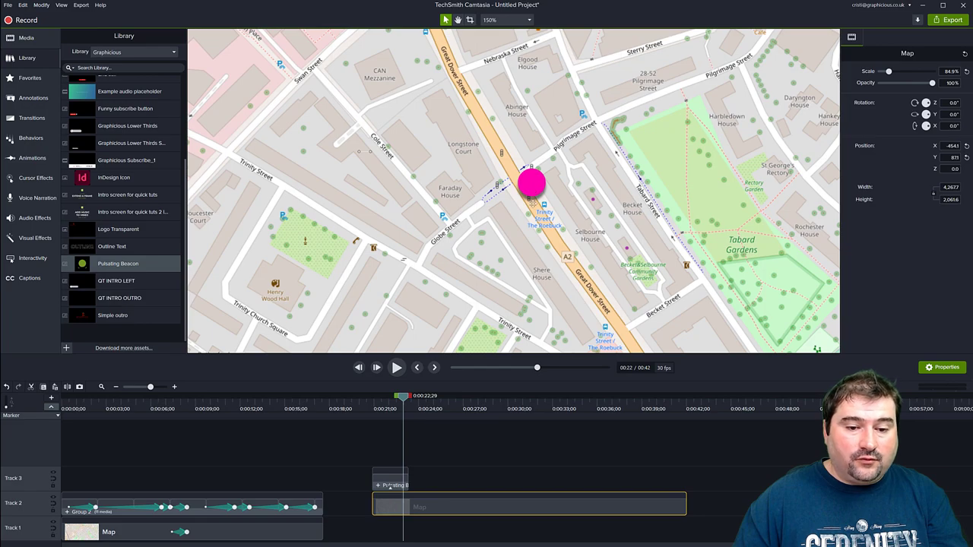
Step: Reposition the second map to X -408.8, Y 72.0 so the beacon sits on Great Dover Street at Pilgrimage Street
{"action": "scroll", "coordinate": [533, 191], "scroll_direction": "down", "scroll_amount": 2}
{"action": "left_click", "coordinate": [531, 199]}
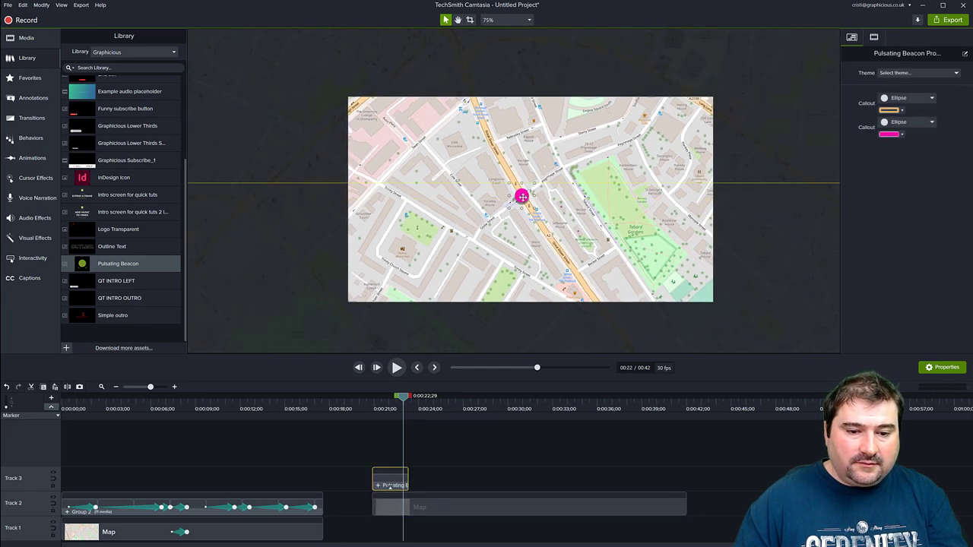
{"action": "left_click", "coordinate": [523, 263]}
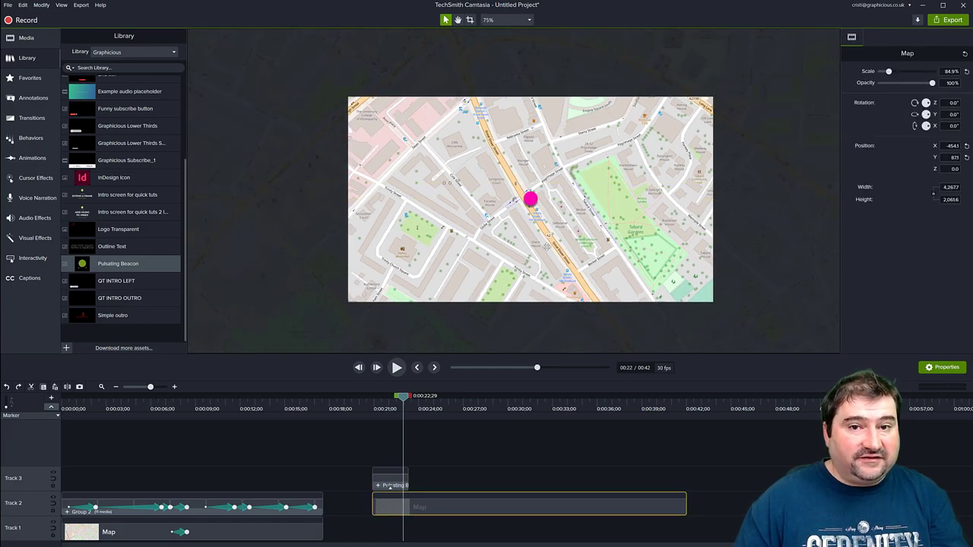
{"action": "scroll", "coordinate": [544, 229], "scroll_direction": "up", "scroll_amount": 2}
{"action": "left_click_drag", "start_coordinate": [498, 227], "coordinate": [551, 256]}
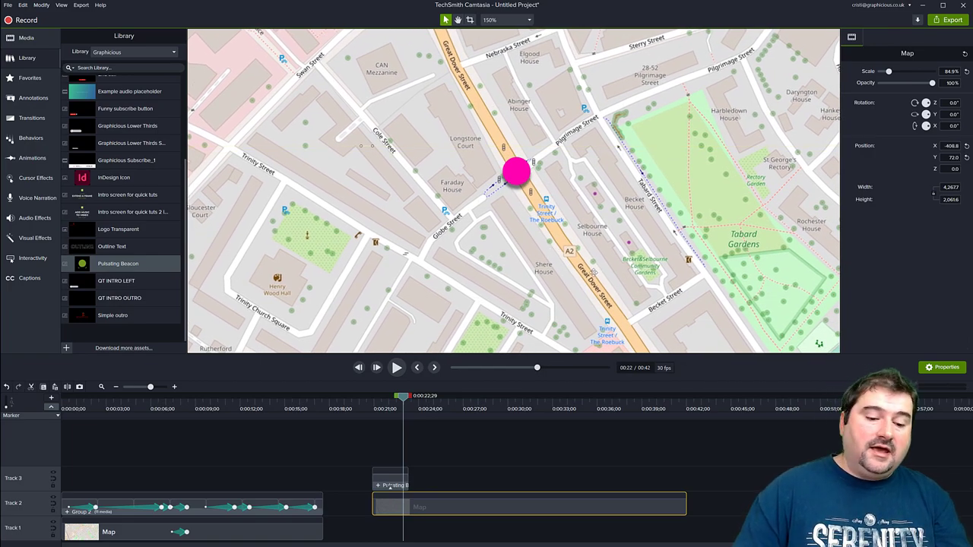
Step: Duplicate the Pulsating Beacon directly after the original at 0:00:23;10, and move both beacons to Track 2 and the map to Track 1
{"action": "left_click", "coordinate": [393, 481]}
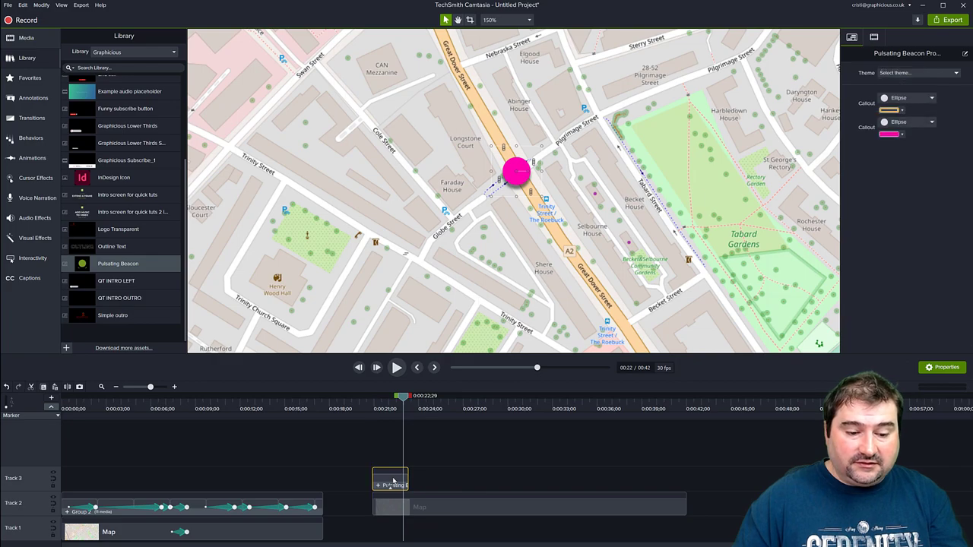
{"action": "left_click", "coordinate": [408, 403]}
{"action": "key", "text": "ctrl+v"}
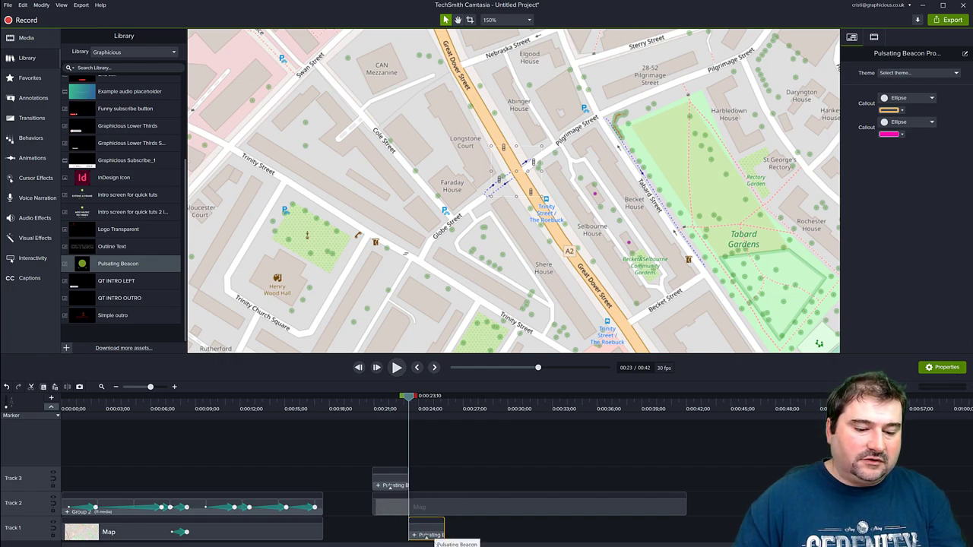
{"action": "left_click_drag", "start_coordinate": [426, 534], "coordinate": [426, 485]}
{"action": "left_click_drag", "start_coordinate": [349, 454], "coordinate": [487, 529]}
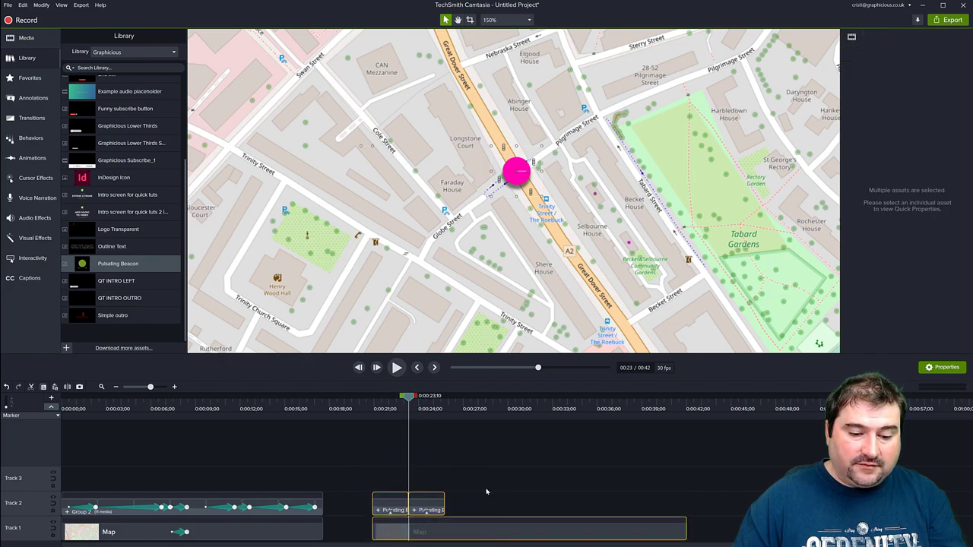
{"action": "left_click", "coordinate": [487, 495]}
Step: Paste seven more Pulsating Beacon copies back to back on Track 2 until they pass the map clip's end
{"action": "left_click_drag", "start_coordinate": [409, 398], "coordinate": [445, 397]}
{"action": "left_click", "coordinate": [422, 509]}
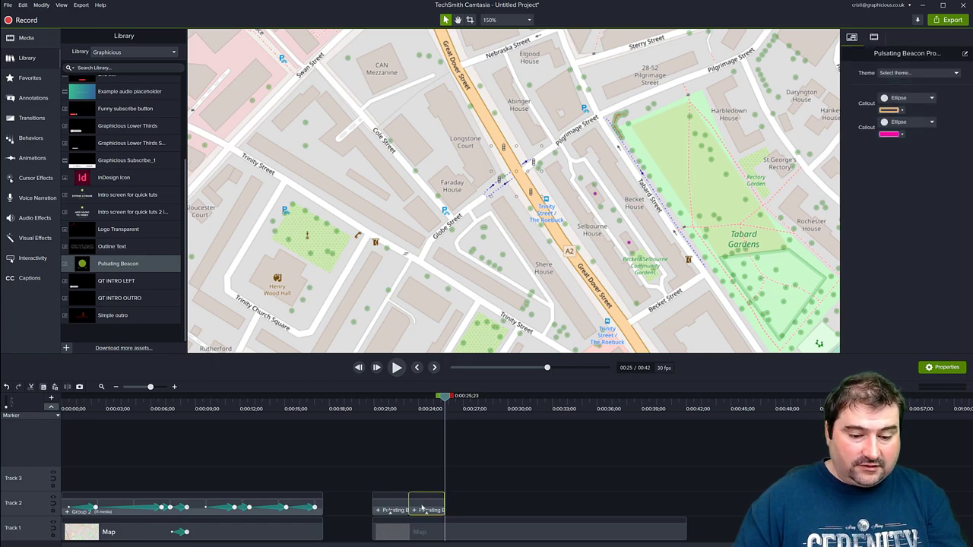
{"action": "key", "text": "ctrl+c"}
{"action": "key", "text": "ctrl+v"}
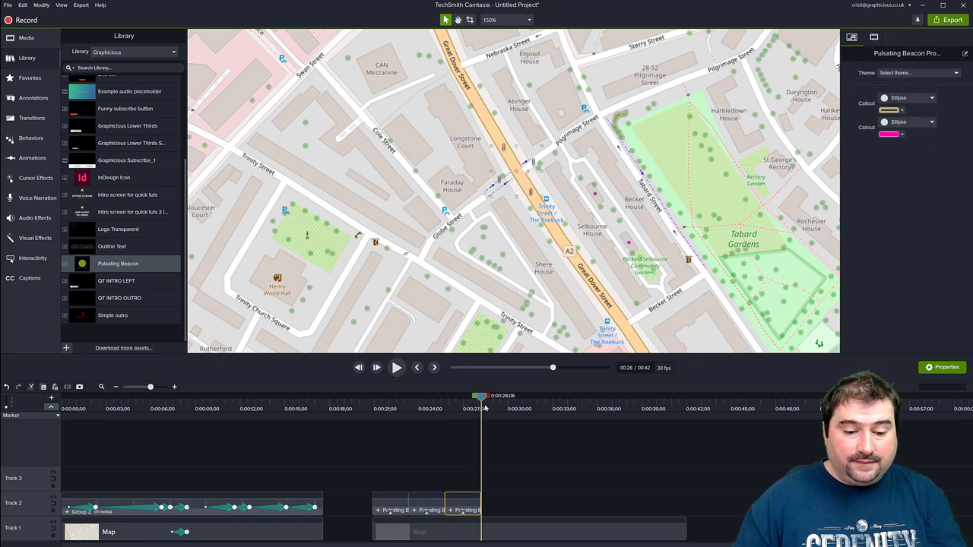
{"action": "key", "text": "ctrl+v"}
{"action": "key", "text": "ctrl+v"}
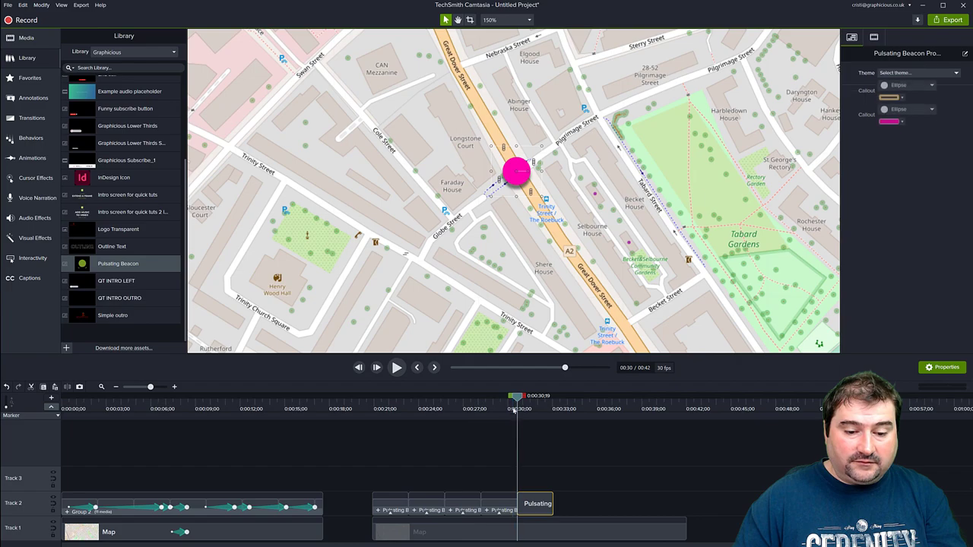
{"action": "left_click", "coordinate": [547, 401]}
{"action": "key", "text": "ctrl+v"}
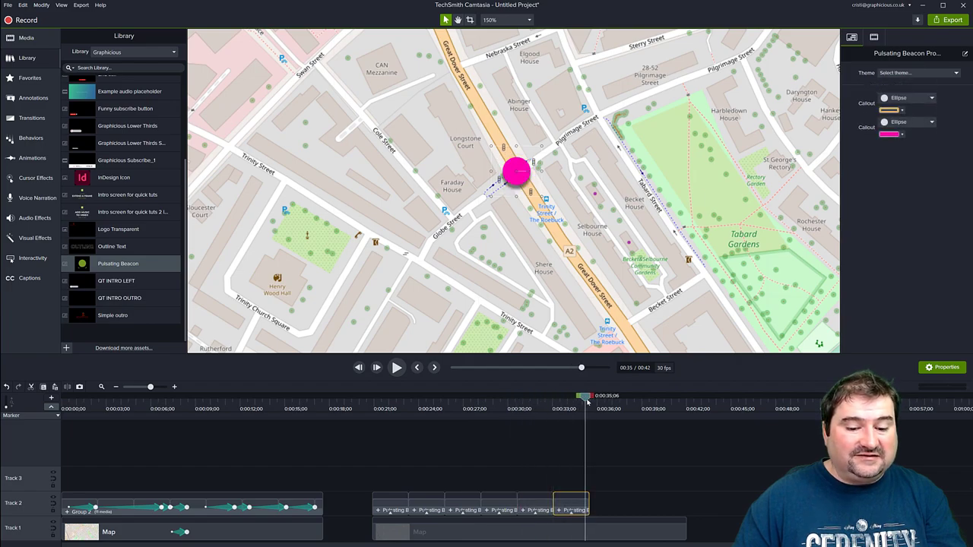
{"action": "key", "text": "ctrl+v"}
{"action": "left_click_drag", "start_coordinate": [590, 397], "coordinate": [666, 408]}
{"action": "key", "text": "ctrl+v"}
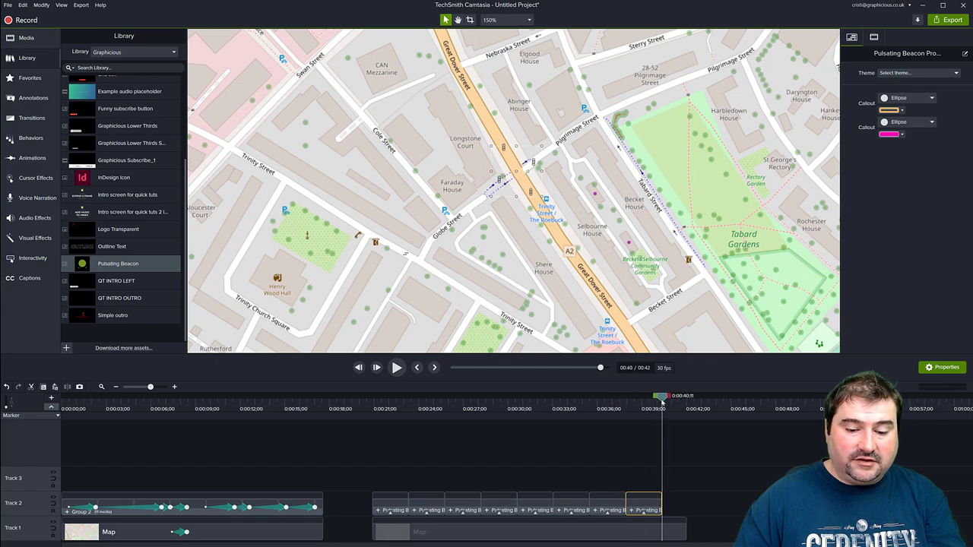
{"action": "key", "text": "ctrl+v"}
Step: Extend the second map to the end of the last beacon, and group the nine Pulsating Beacons
{"action": "left_click", "coordinate": [688, 531]}
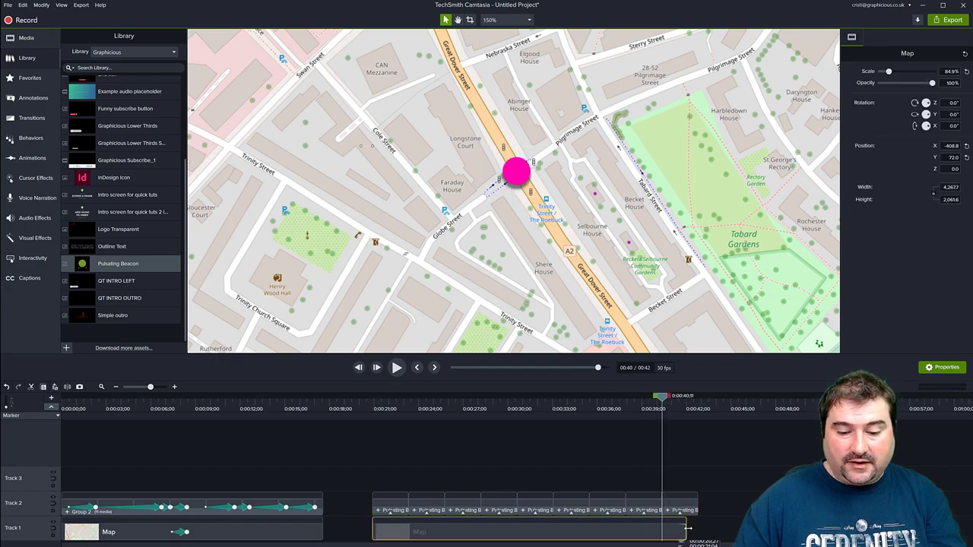
{"action": "left_click_drag", "start_coordinate": [399, 481], "coordinate": [707, 514]}
{"action": "key", "text": "ctrl+g"}
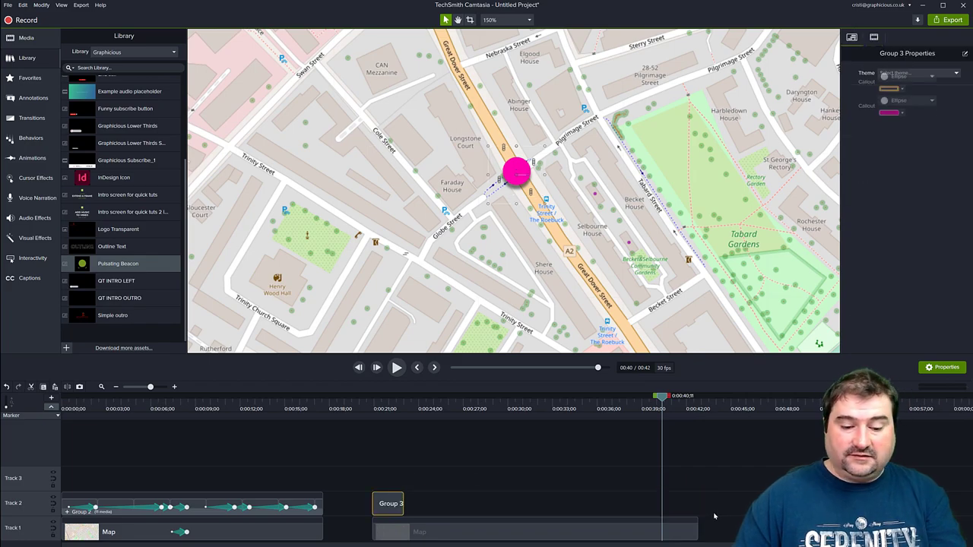
Step: Add a Custom animation to the second map, spanning nearly the whole clip and ending at 0:00:41;28
{"action": "left_click_drag", "start_coordinate": [664, 400], "coordinate": [678, 440]}
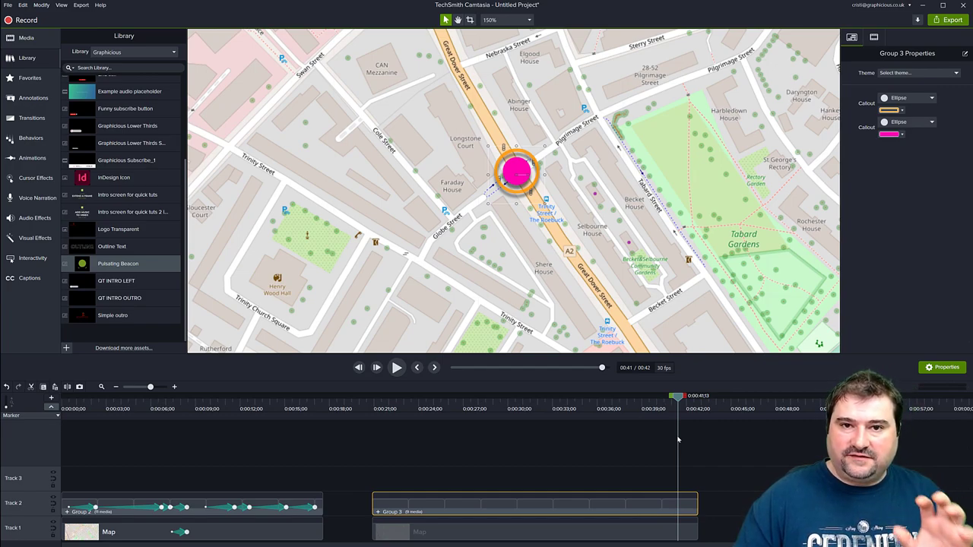
{"action": "key", "text": "comma"}
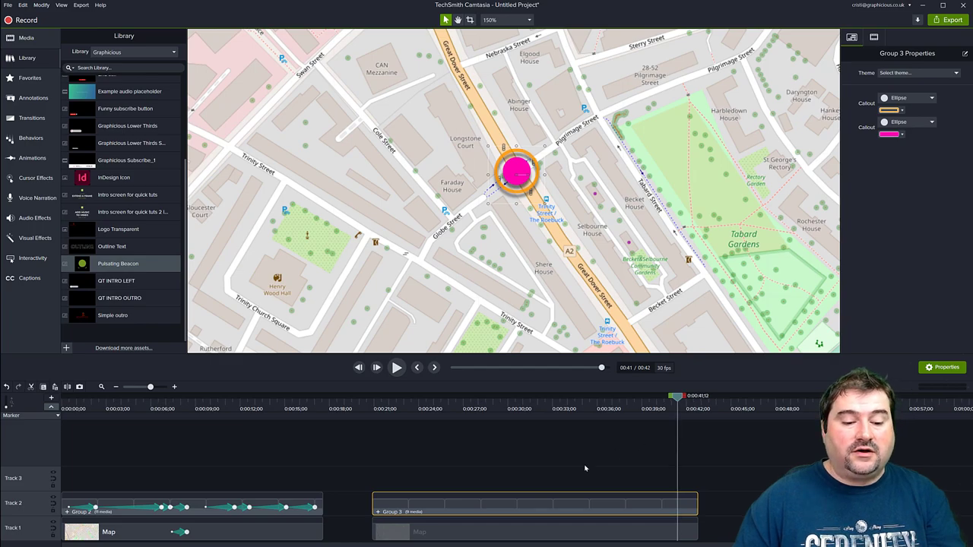
{"action": "left_click", "coordinate": [429, 534]}
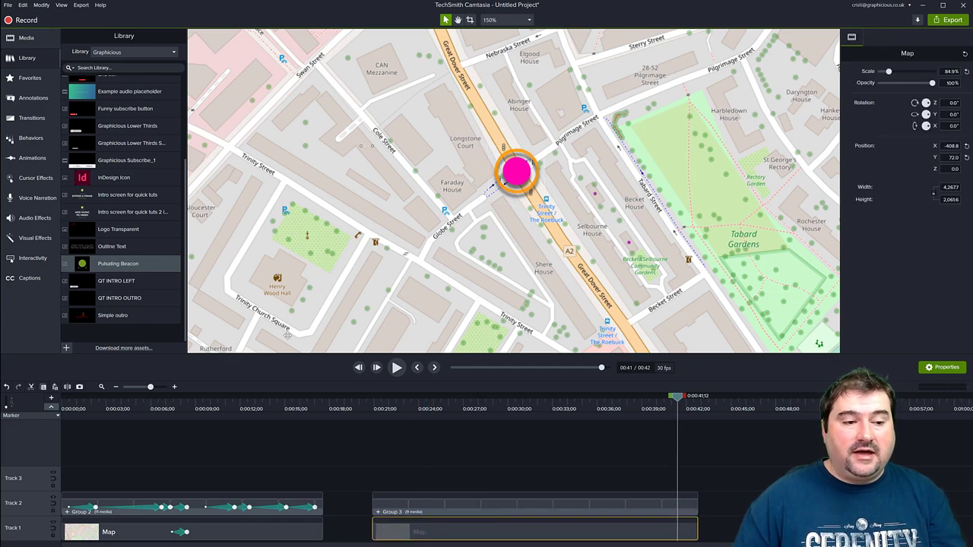
{"action": "left_click", "coordinate": [25, 160]}
{"action": "left_click_drag", "start_coordinate": [83, 71], "coordinate": [686, 532]}
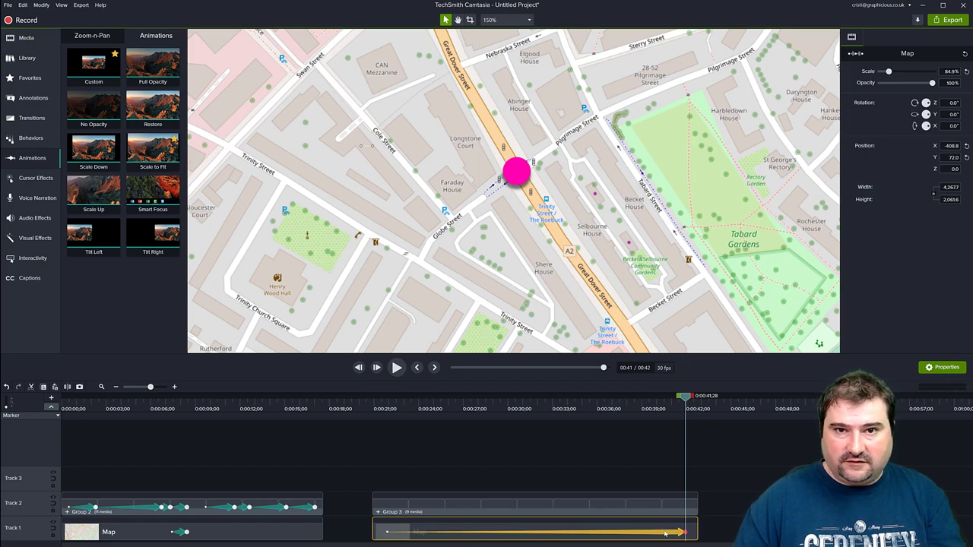
Step: Set the map animation's easing to Linear, and shift its end position to X -1197.5, Y -504.7 so the beacon reaches Long Lane
{"action": "right_click", "coordinate": [665, 535]}
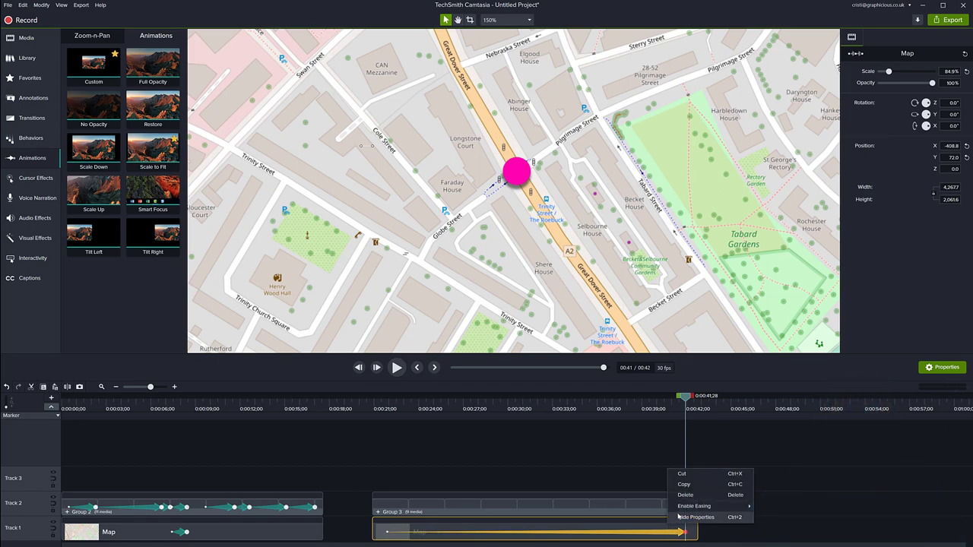
{"action": "mouse_move", "coordinate": [741, 506]}
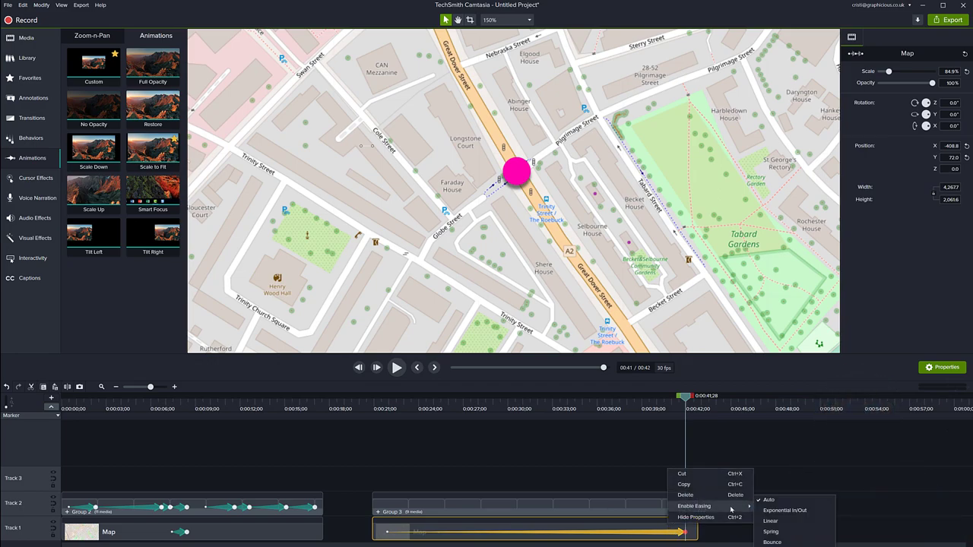
{"action": "left_click", "coordinate": [777, 514]}
{"action": "mouse_move", "coordinate": [685, 426]}
{"action": "left_mouse_down"}
{"action": "mouse_move", "coordinate": [543, 426]}
{"action": "mouse_move", "coordinate": [695, 426]}
{"action": "mouse_move", "coordinate": [685, 425]}
{"action": "left_mouse_up"}
{"action": "left_click_drag", "start_coordinate": [669, 152], "coordinate": [466, 261]}
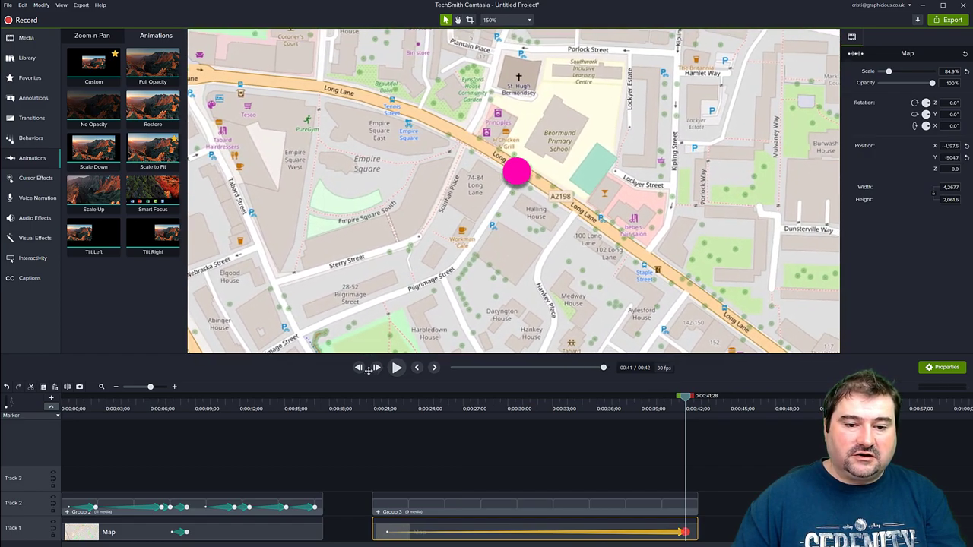
Step: Shift the map at 0:00:35;03 to X -1000.0, Y -234.6 and again at 0:00:36;11 so the beacon follows Pilgrimage Street
{"action": "left_click_drag", "start_coordinate": [686, 397], "coordinate": [583, 415]}
{"action": "mouse_move", "coordinate": [521, 175]}
{"action": "left_mouse_down"}
{"action": "mouse_move", "coordinate": [536, 199]}
{"action": "mouse_move", "coordinate": [522, 176]}
{"action": "left_mouse_up"}
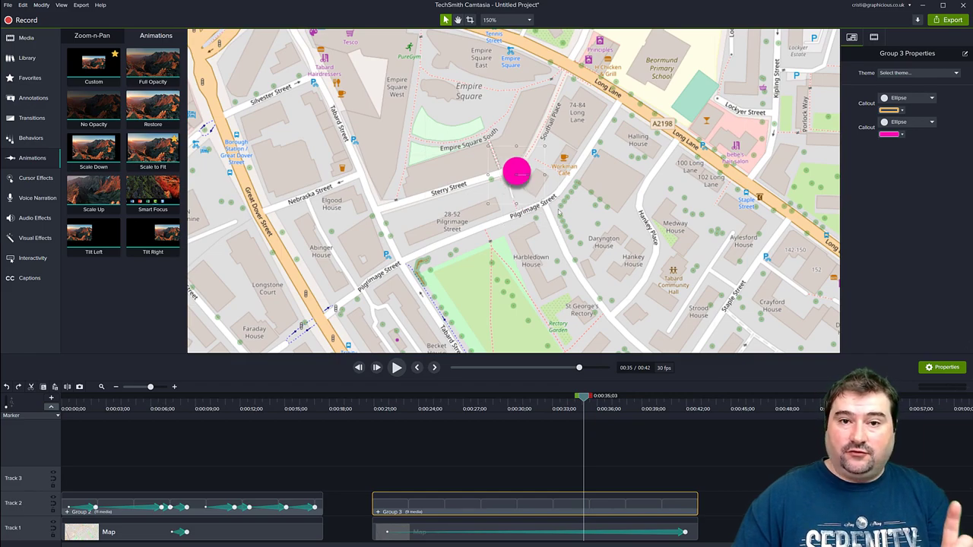
{"action": "left_click_drag", "start_coordinate": [651, 285], "coordinate": [635, 265]}
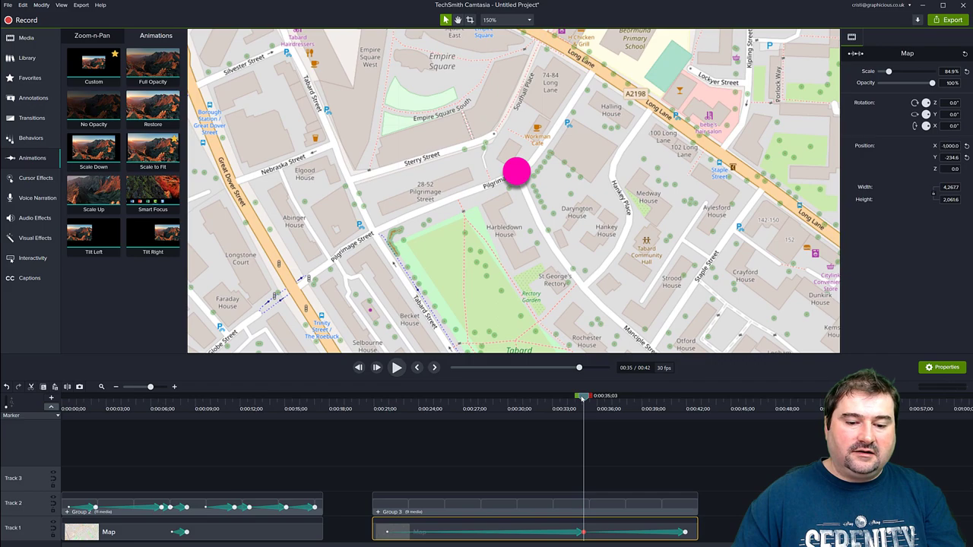
{"action": "key", "text": "comma"}
{"action": "key", "text": "comma"}
{"action": "key", "text": "comma"}
{"action": "key", "text": "comma"}
{"action": "key", "text": "comma"}
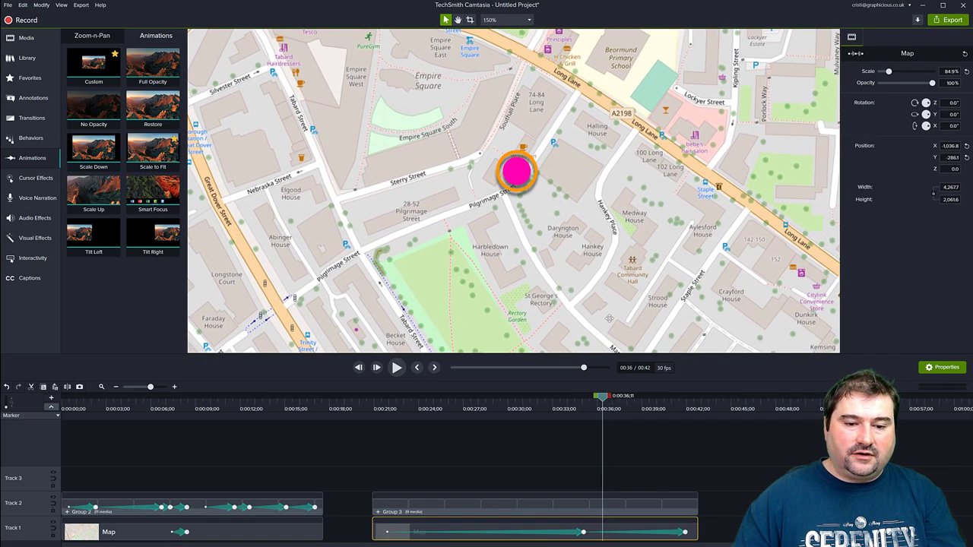
Step: Shift the map to X -620.8, Y -69.5 at 0:00:27;10 and to X -520.7, Y 0.0 at 0:00:24;22, keeping the beacon on Pilgrimage Street
{"action": "left_click_drag", "start_coordinate": [602, 417], "coordinate": [469, 418]}
{"action": "left_click_drag", "start_coordinate": [624, 272], "coordinate": [637, 279]}
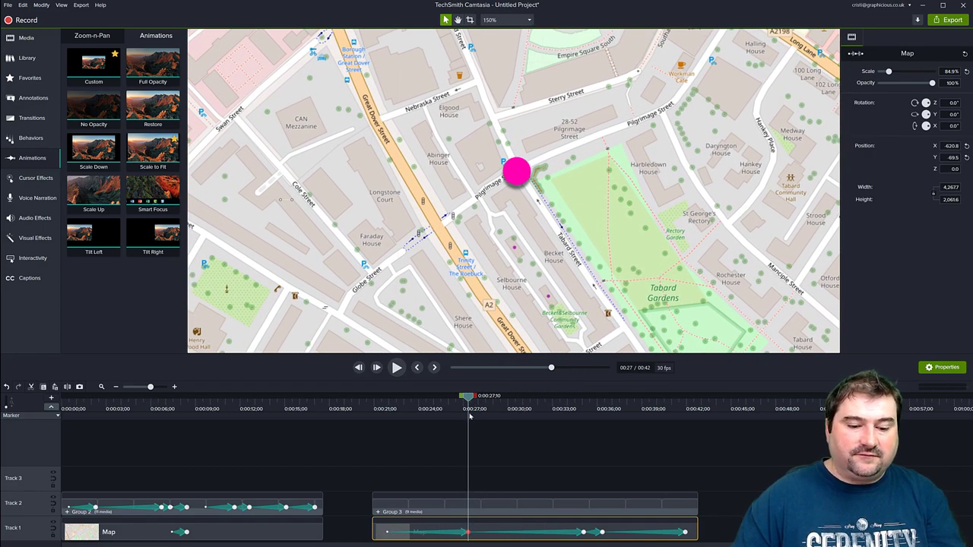
{"action": "key", "text": "comma"}
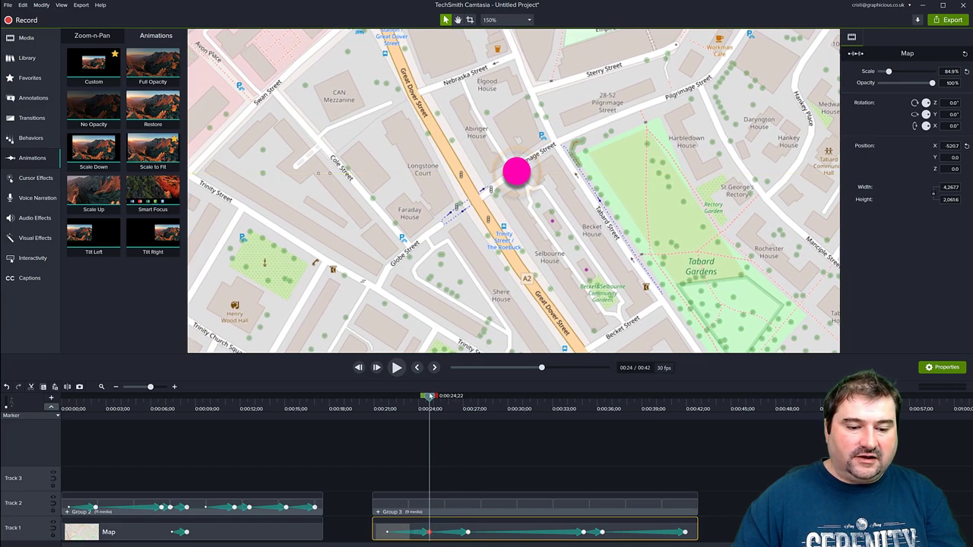
Step: Try to shift the map at 0:00:39;22 to X -1036.1, Y -257.1, with the beacon on Pilgrimage Street
{"action": "key", "text": "comma"}
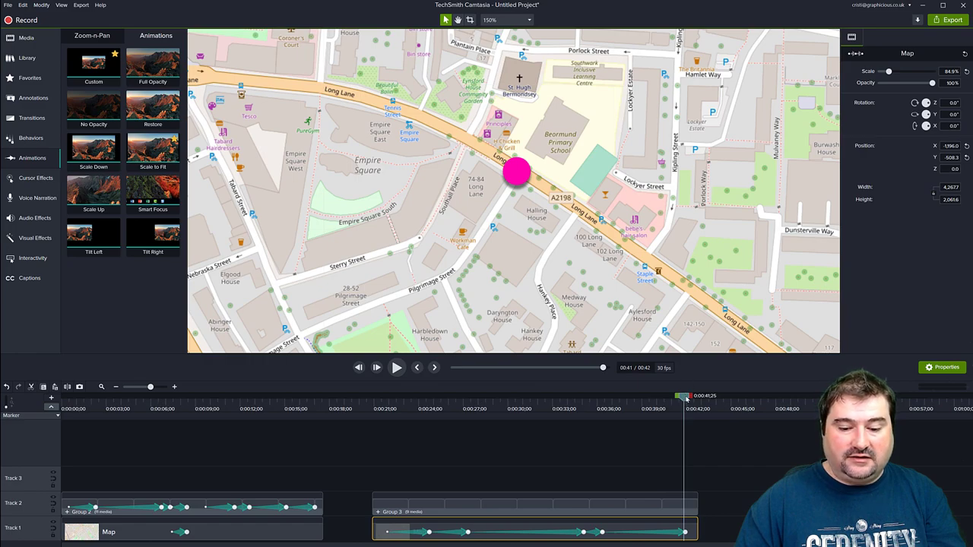
{"action": "left_click_drag", "start_coordinate": [682, 396], "coordinate": [659, 396]}
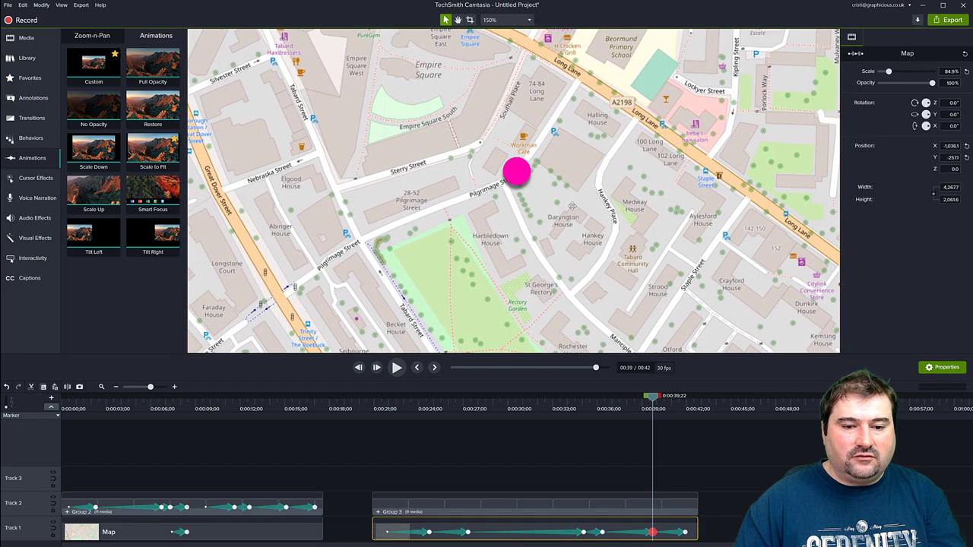
{"action": "left_click", "coordinate": [576, 401]}
Step: Review the second map's animation by scrubbing and playing it through to the end, and start playback of the whole project
{"action": "key", "text": "space"}
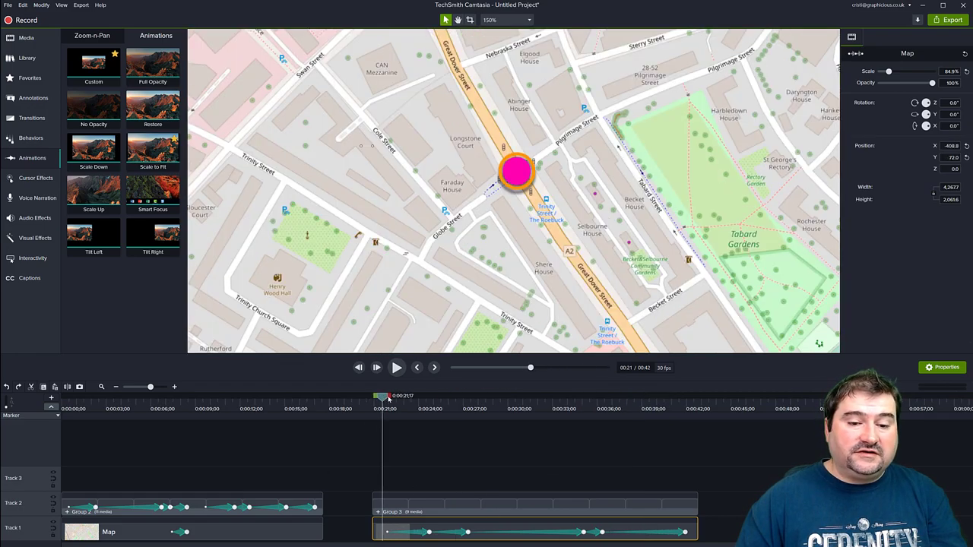
{"action": "left_click_drag", "start_coordinate": [384, 401], "coordinate": [466, 402]}
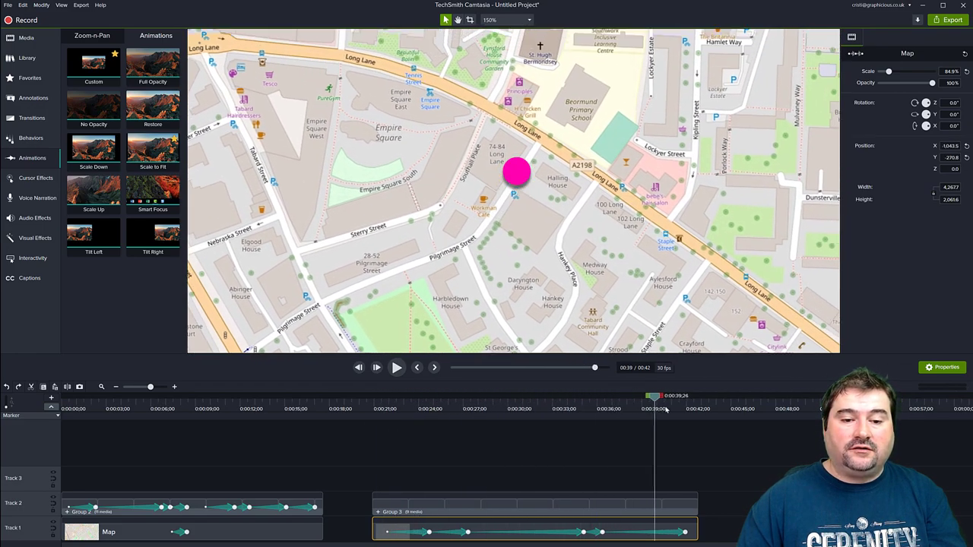
{"action": "left_click_drag", "start_coordinate": [679, 409], "coordinate": [594, 409]}
{"action": "left_click_drag", "start_coordinate": [433, 417], "coordinate": [409, 418]}
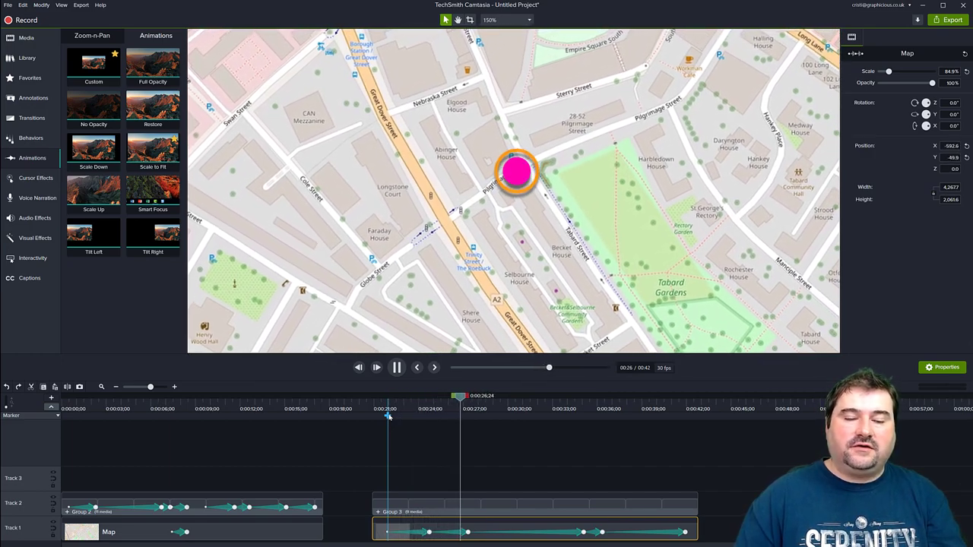
{"action": "key", "text": "space"}
{"action": "scroll", "coordinate": [634, 249], "scroll_direction": "down", "scroll_amount": 3}
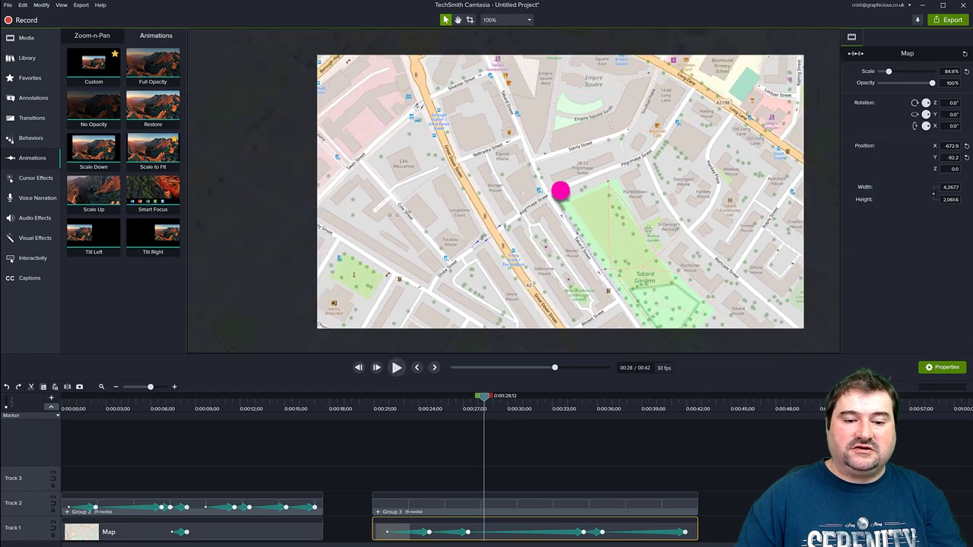
{"action": "key", "text": "space"}
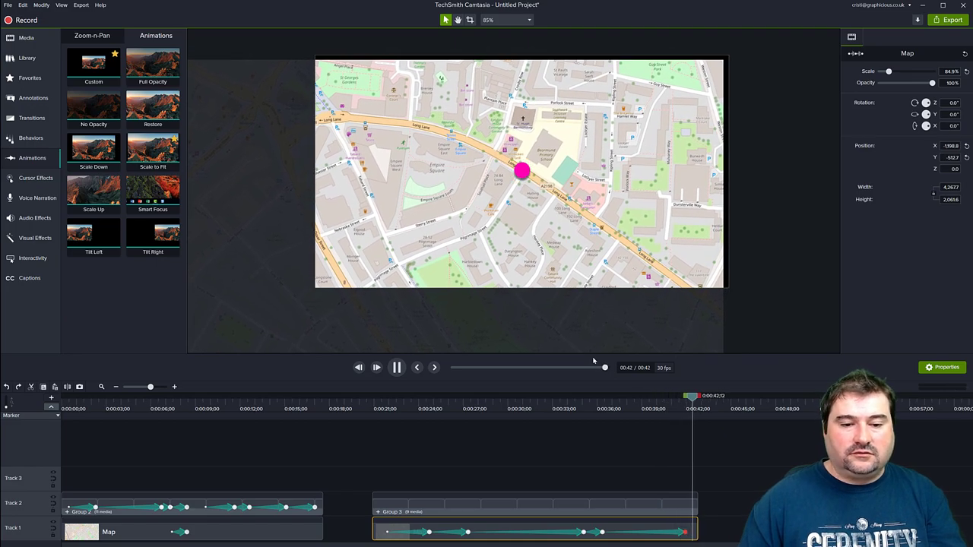
{"action": "key", "text": "space"}
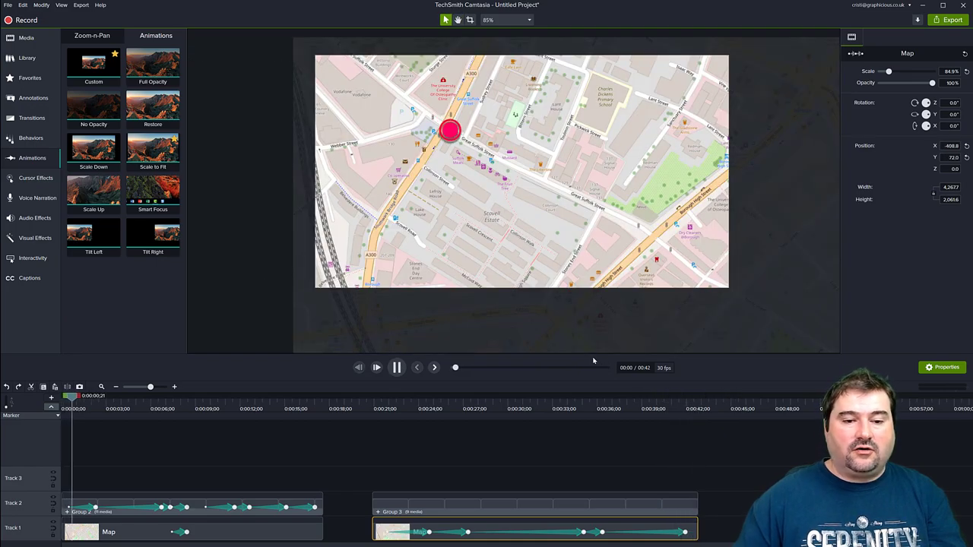